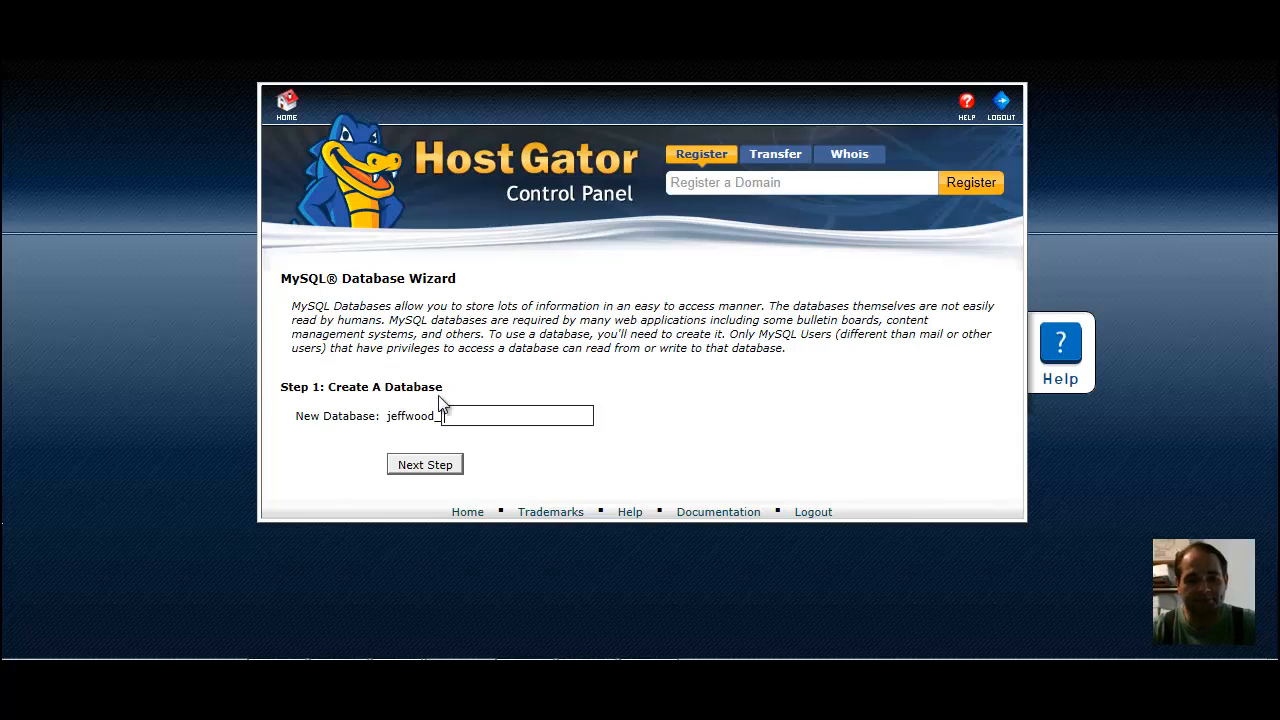
Create a new MySQL database with the name suffix golfcourseyard and continue to the database user step
drag(391, 417, 435, 416)
click(494, 419)
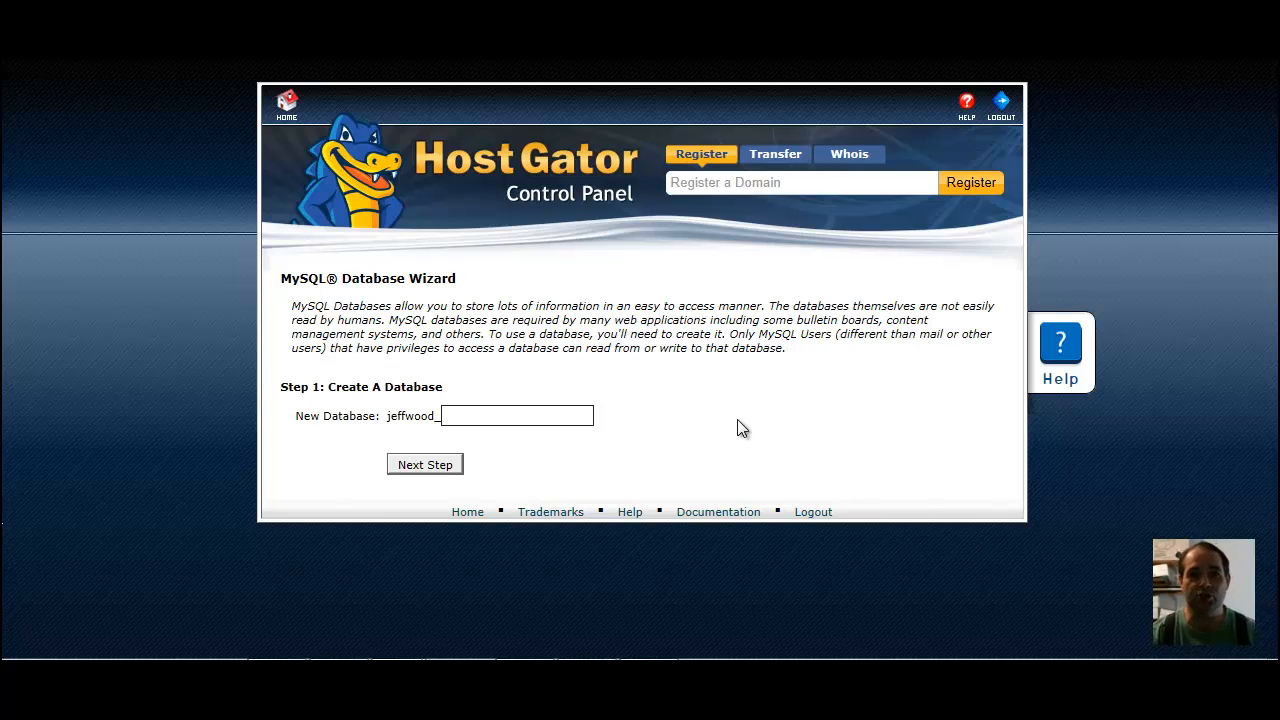
click(640, 680)
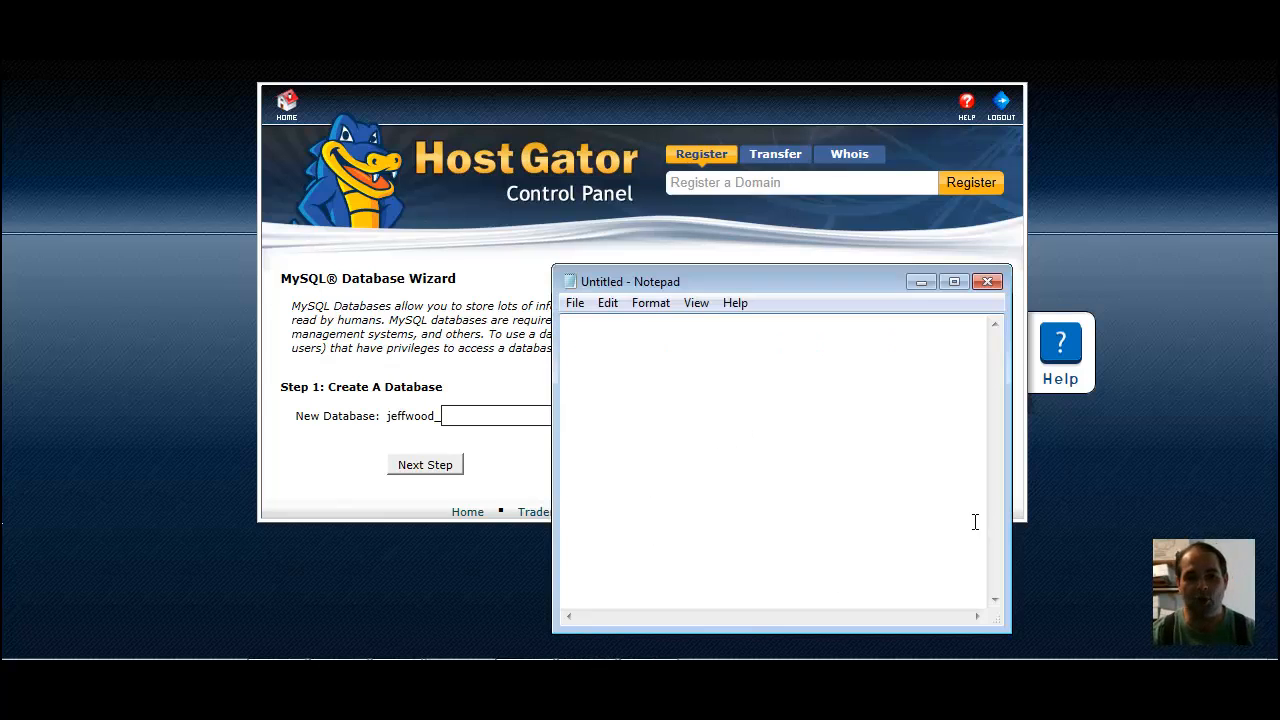
click(920, 282)
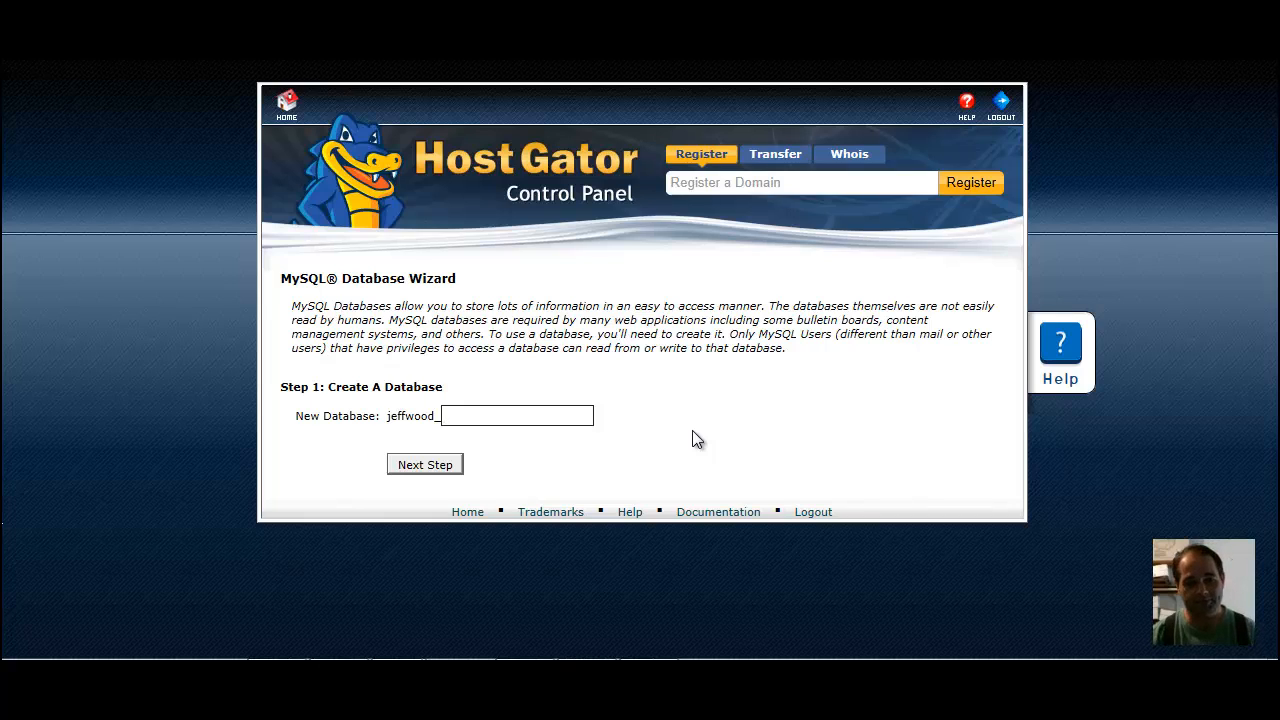
text(gol)
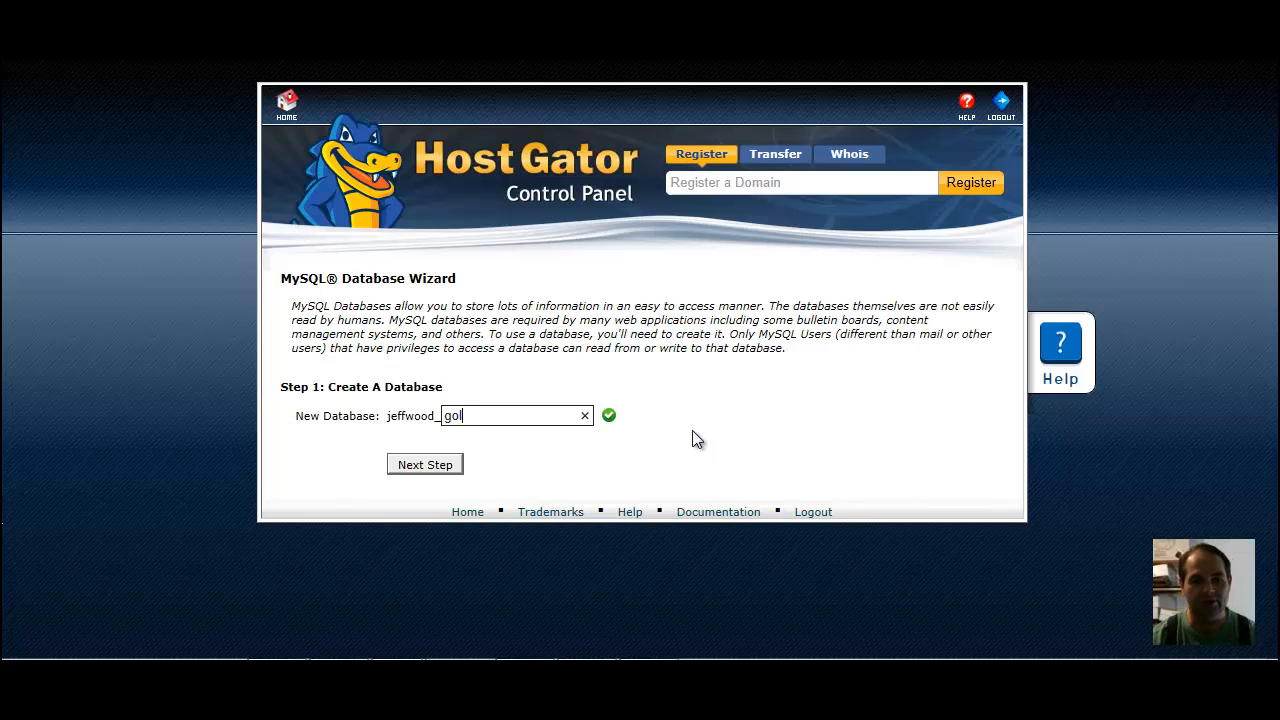
text(fcourseyard)
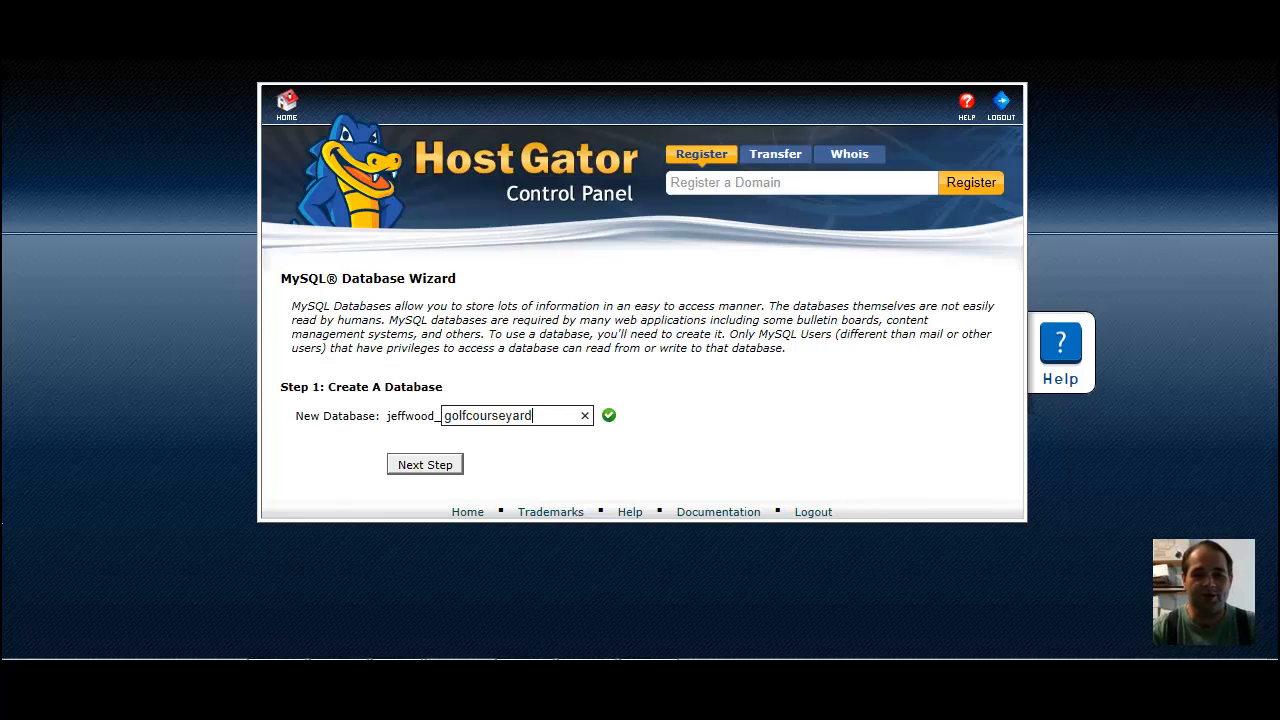
click(720, 674)
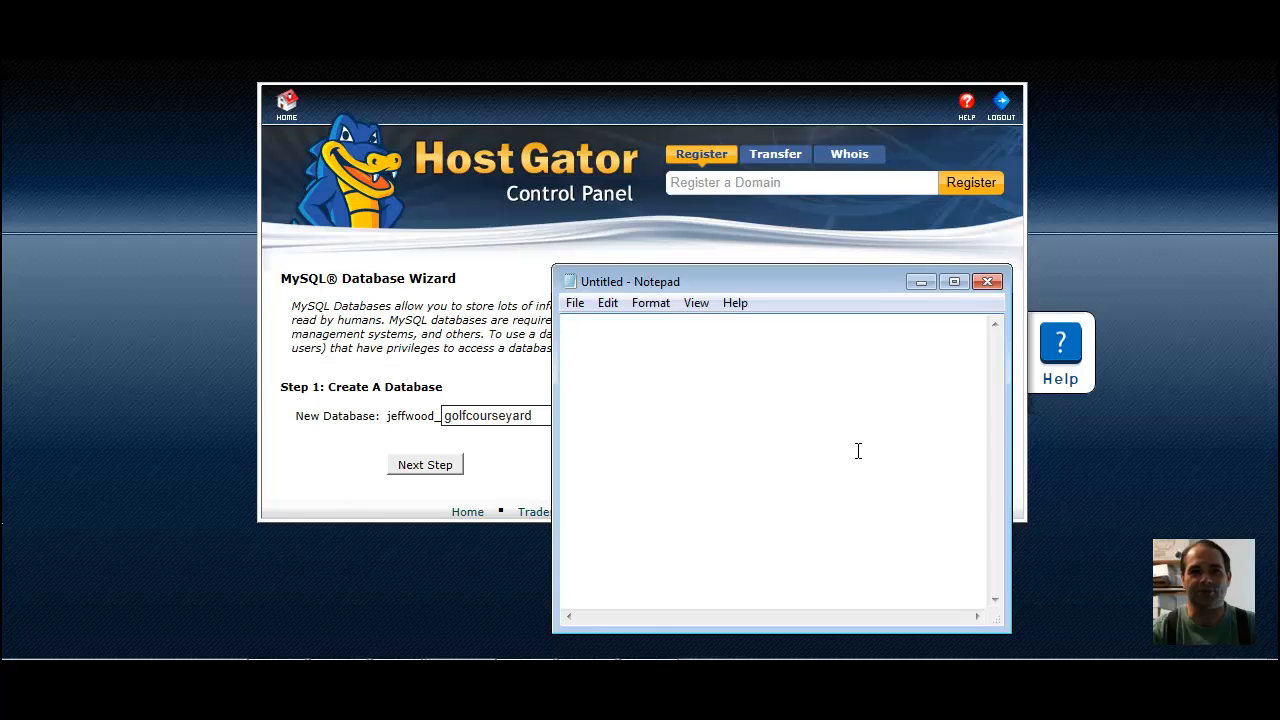
click(920, 282)
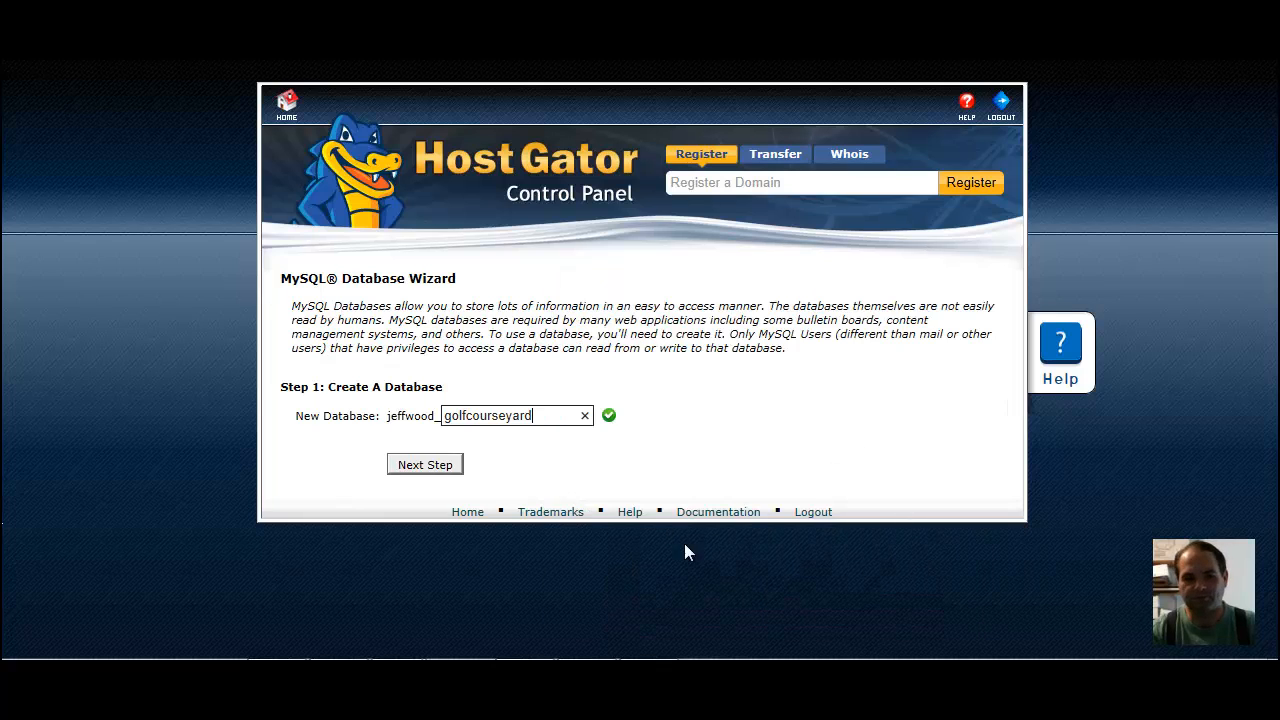
click(424, 467)
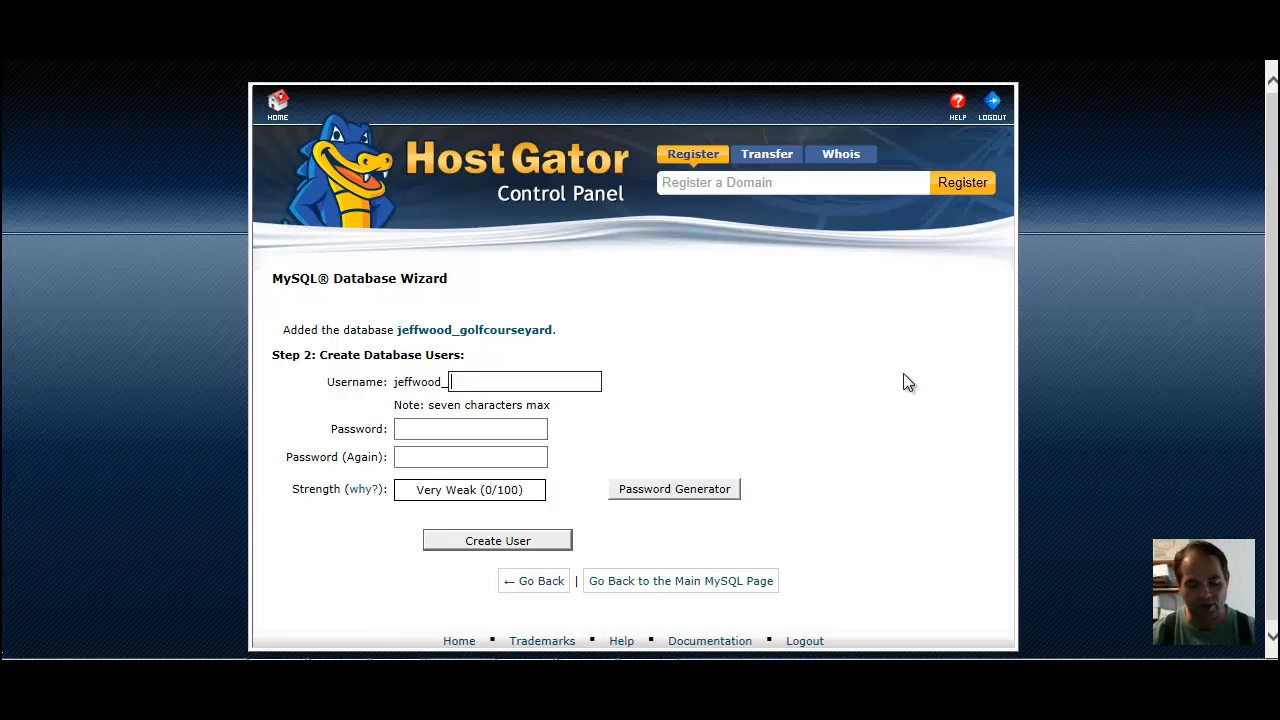
Enter golfyar as the username suffix for the new database user
text(golf)
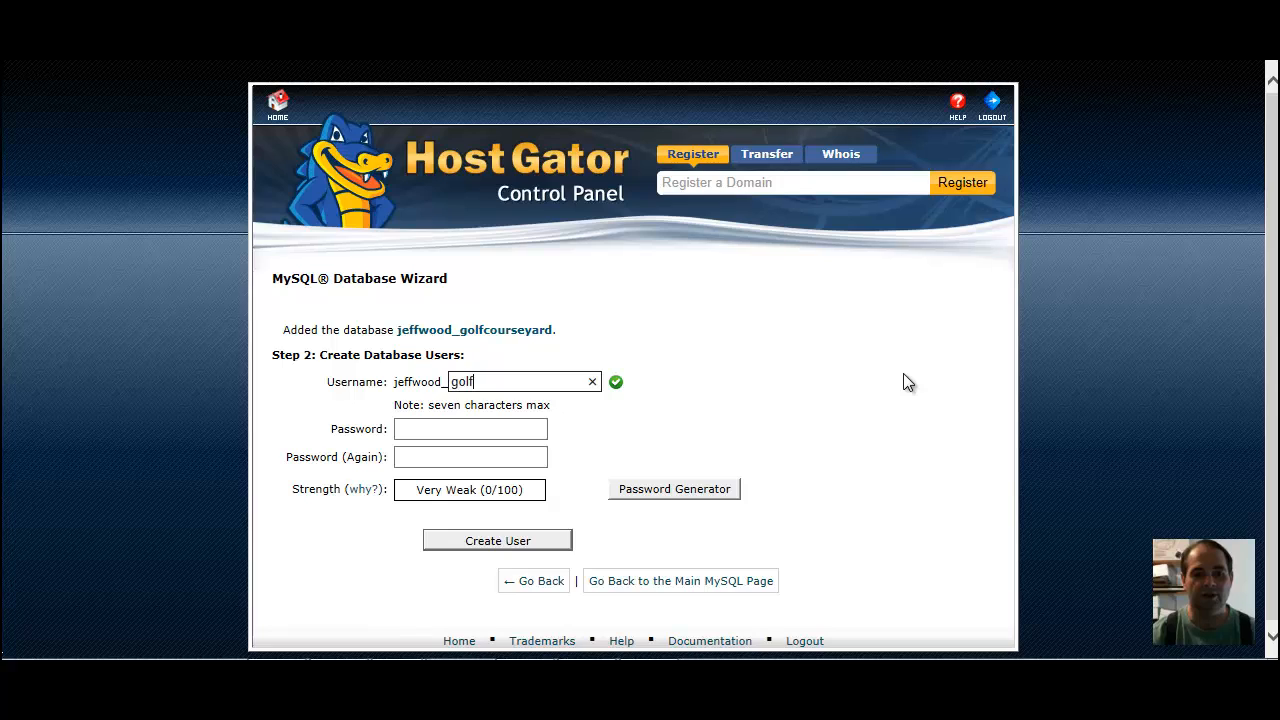
text(yar)
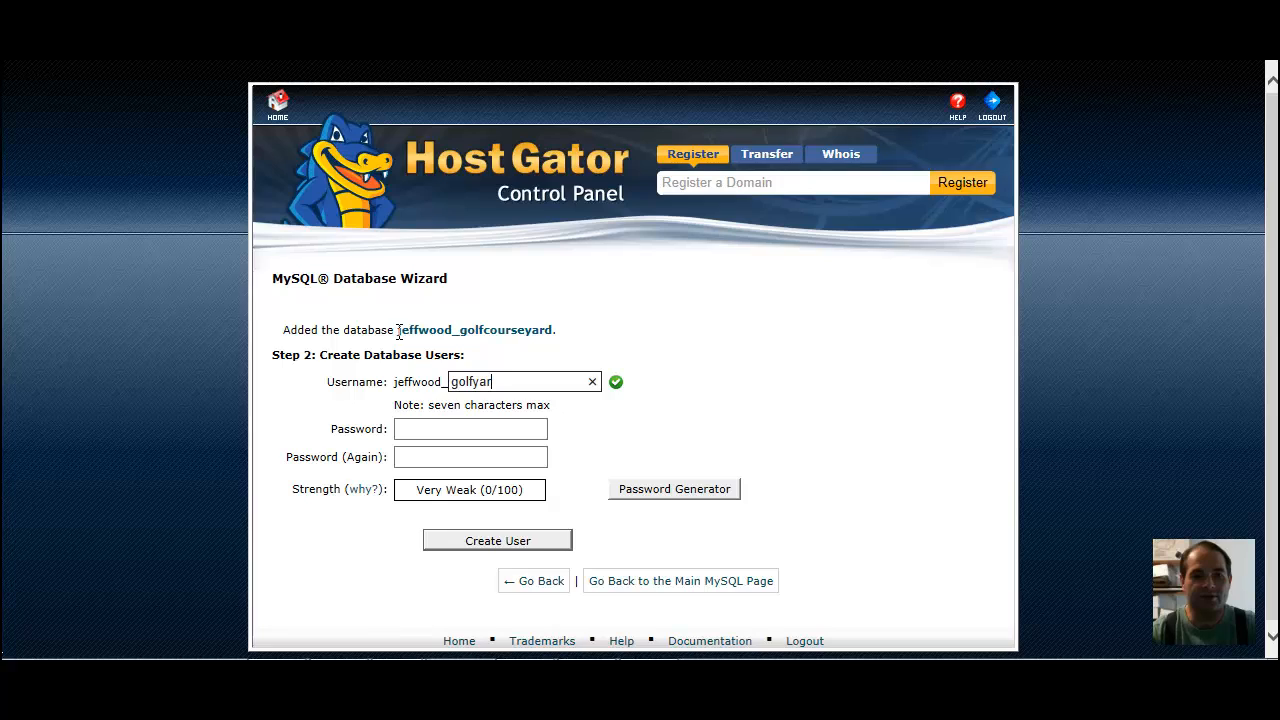
Copy the full name of the added database into the blank Notepad document, then return to the database wizard
drag(398, 335, 528, 331)
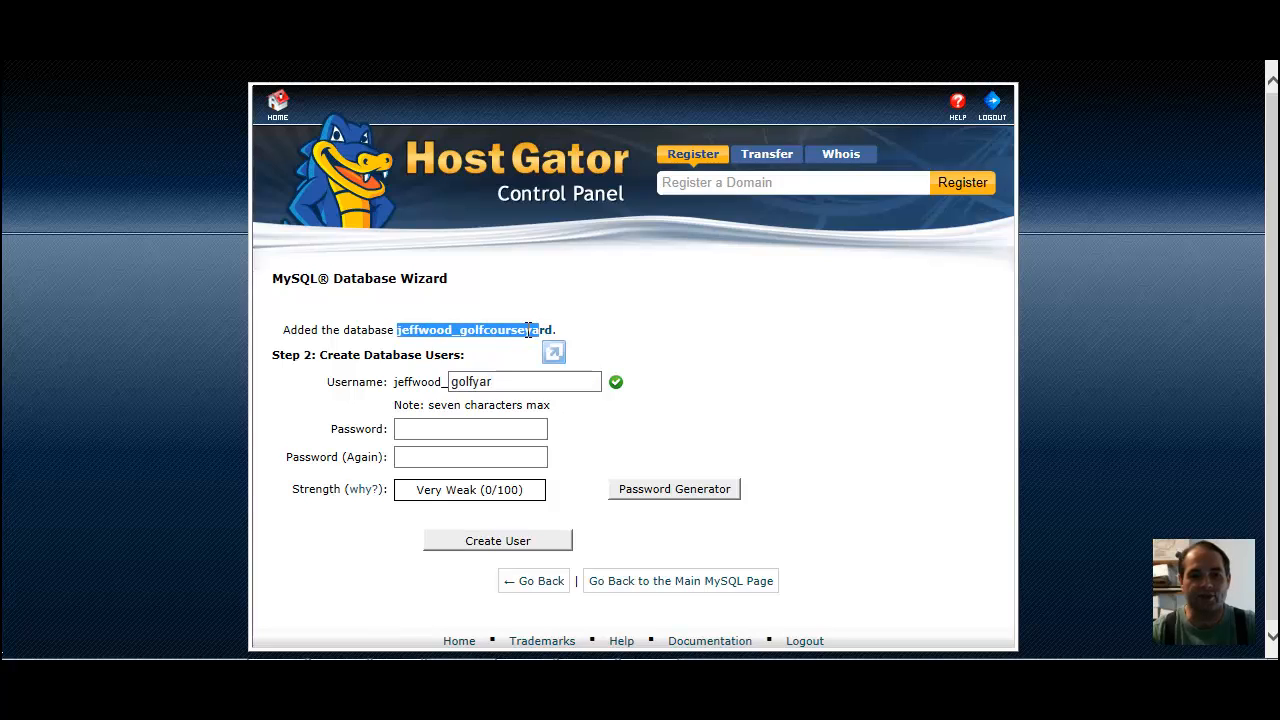
click(555, 331)
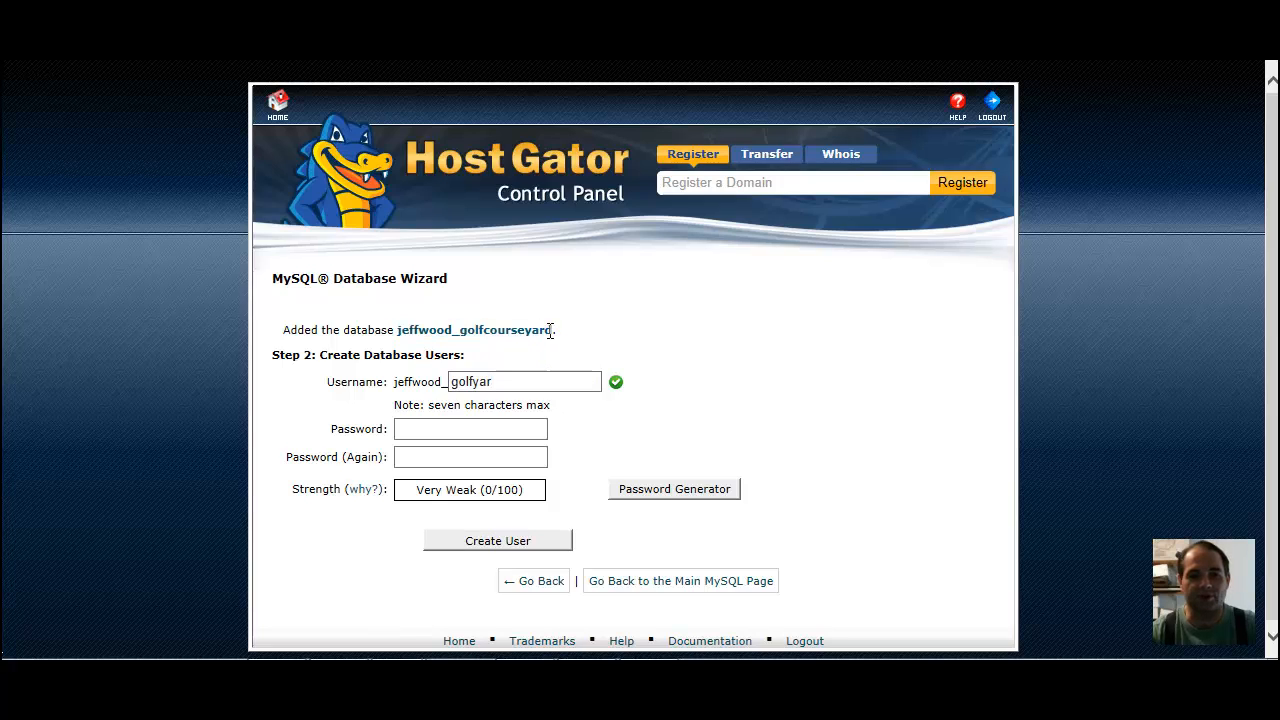
drag(554, 331, 398, 331)
key(ctrl+c)
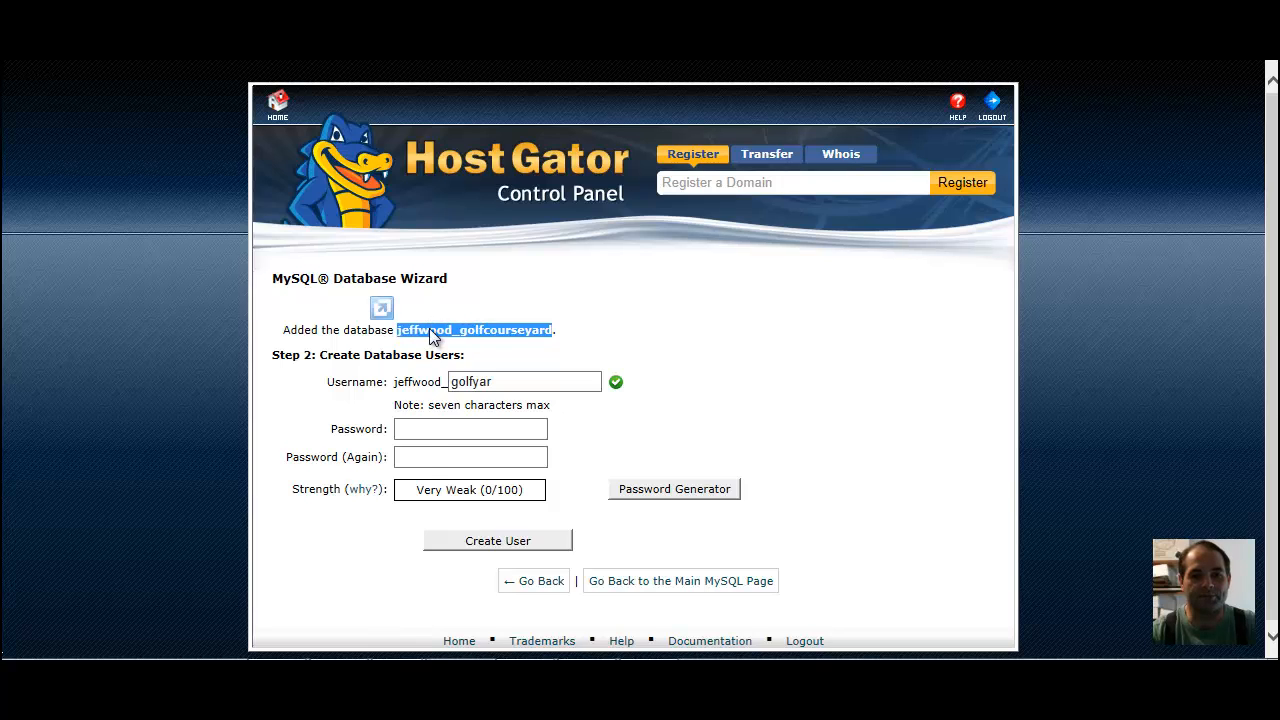
right_click(415, 328)
click(286, 203)
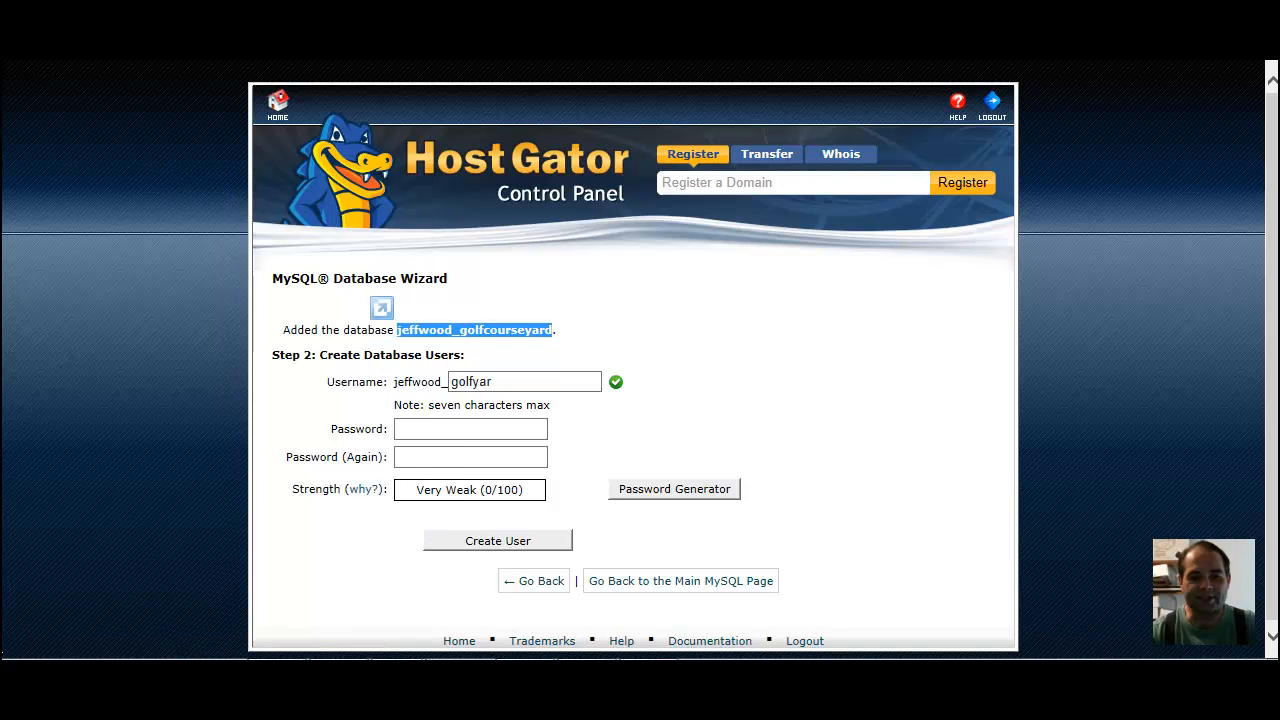
key(alt+Tab)
right_click(673, 410)
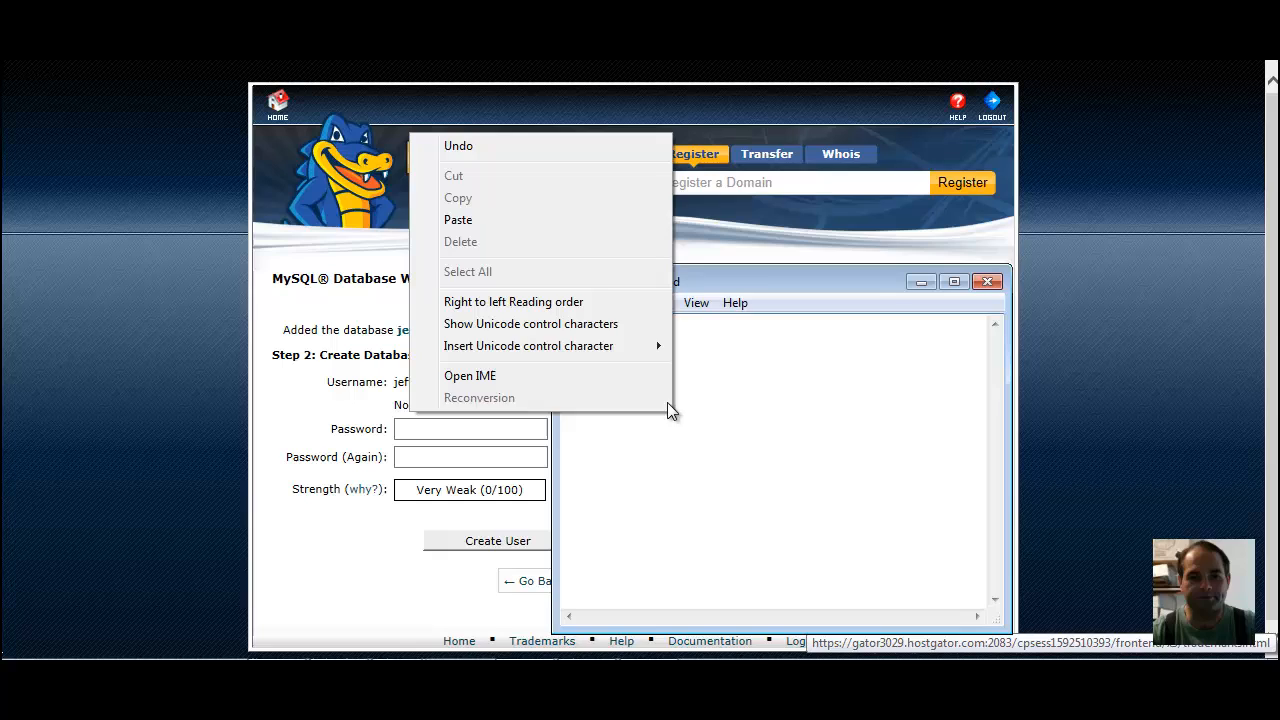
click(559, 222)
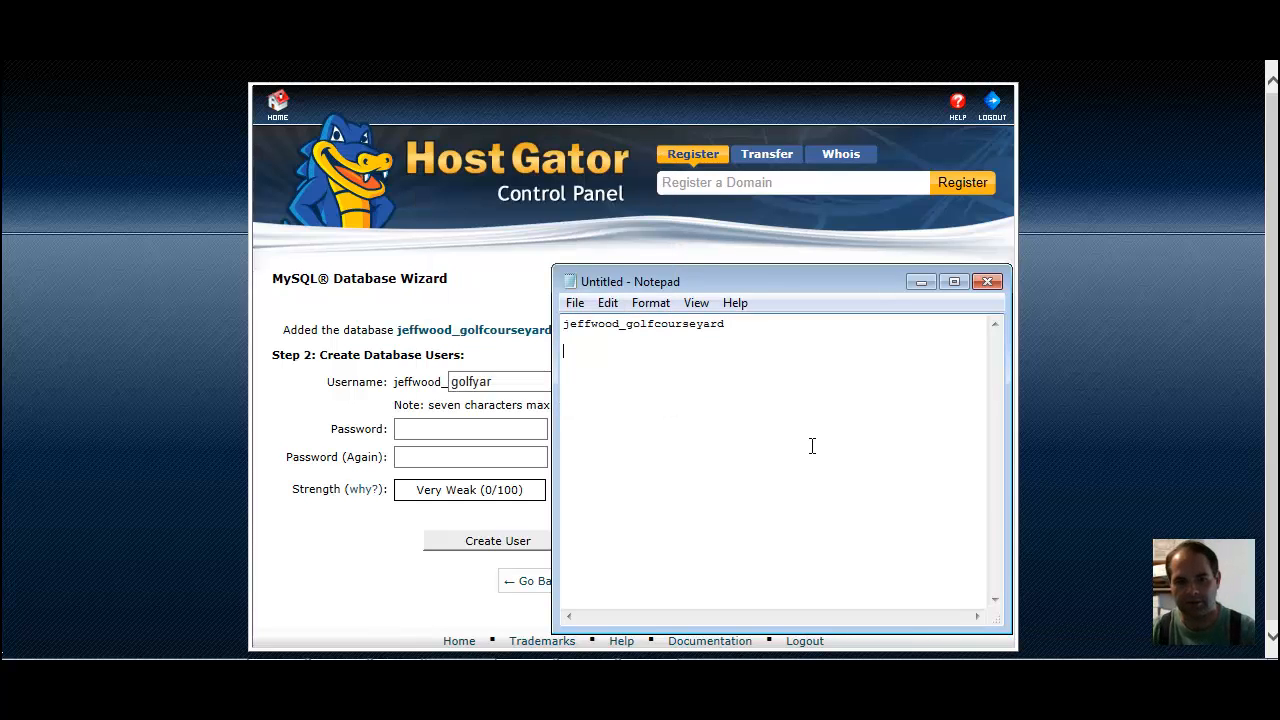
click(922, 282)
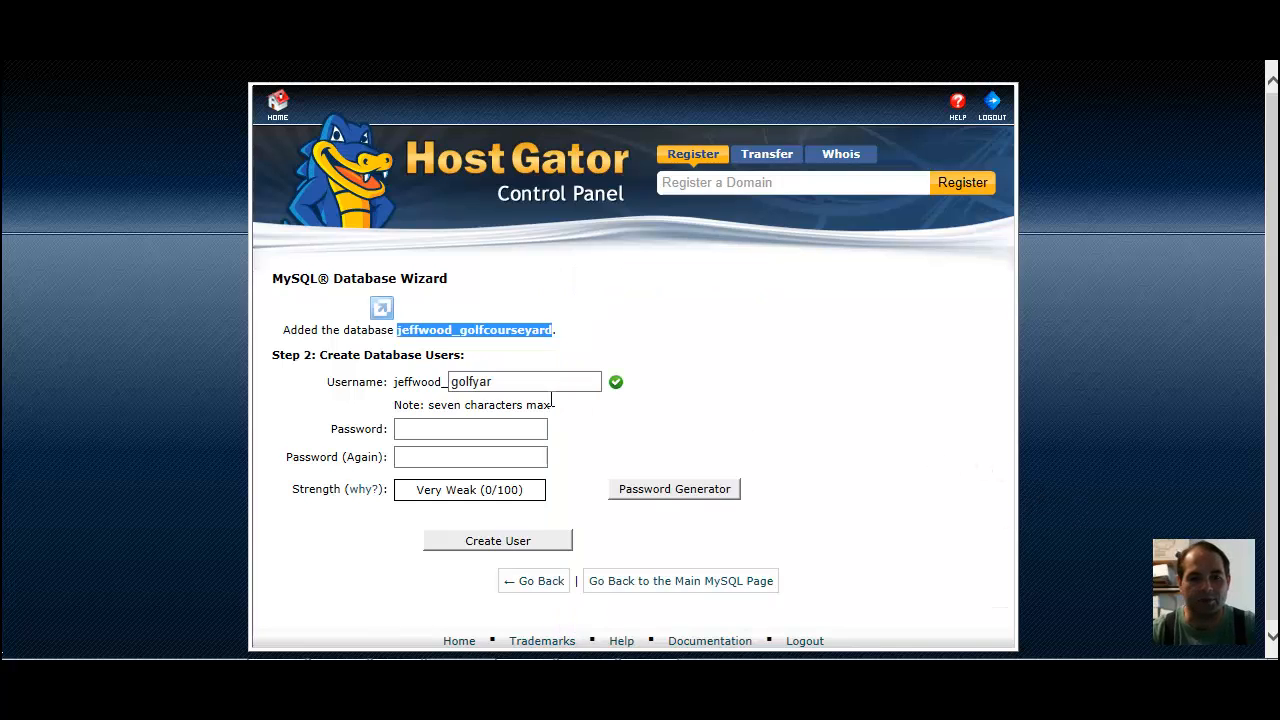
Generate a password for the database user and paste a copy of the password below the database name in Notepad
click(502, 384)
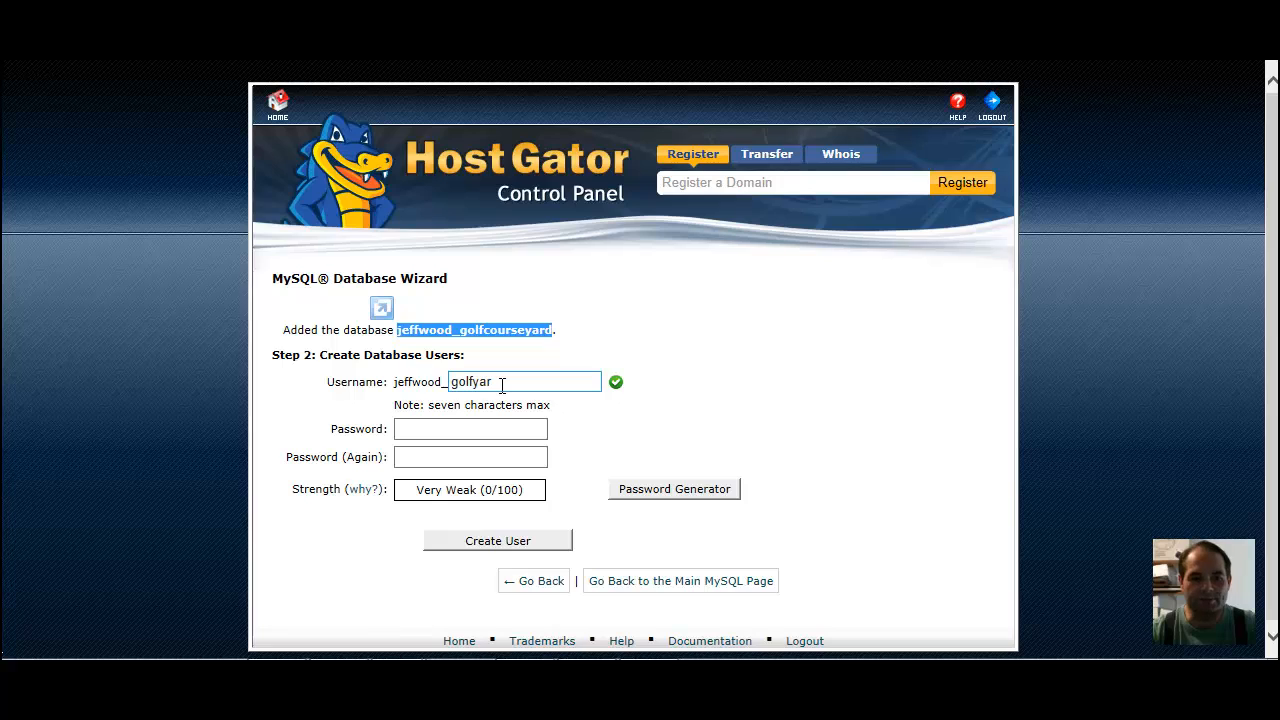
click(459, 430)
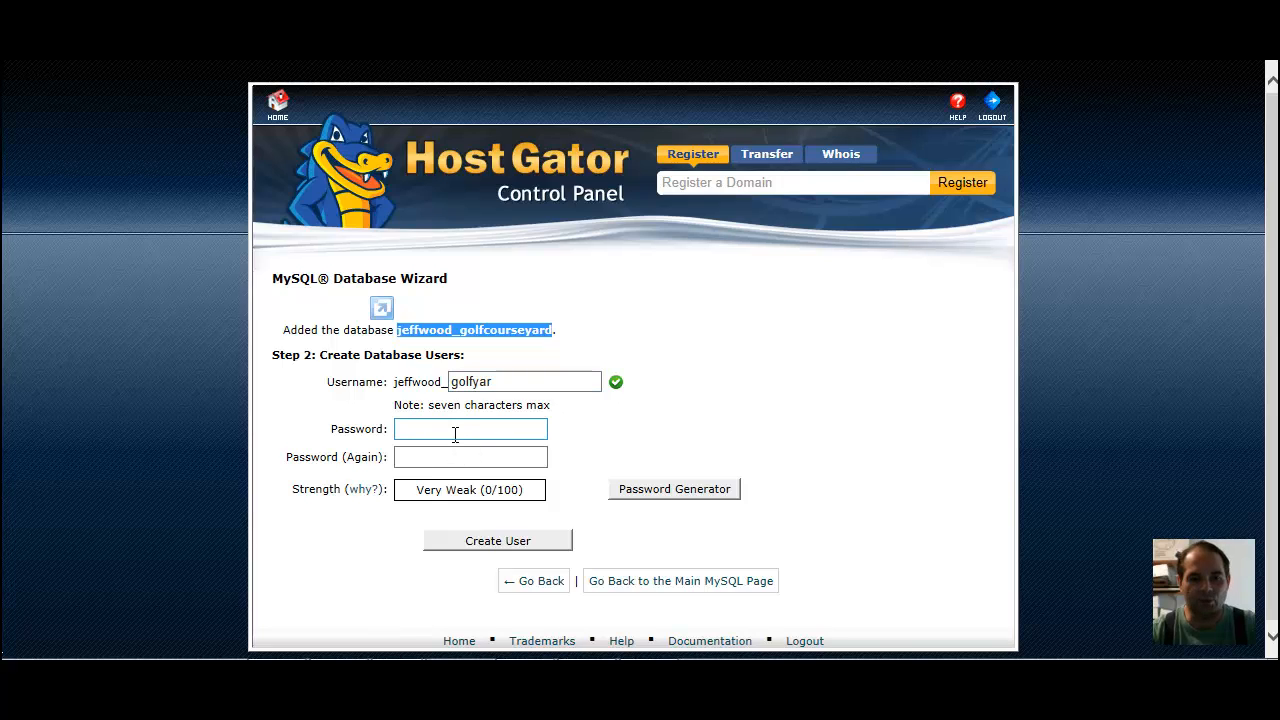
click(459, 430)
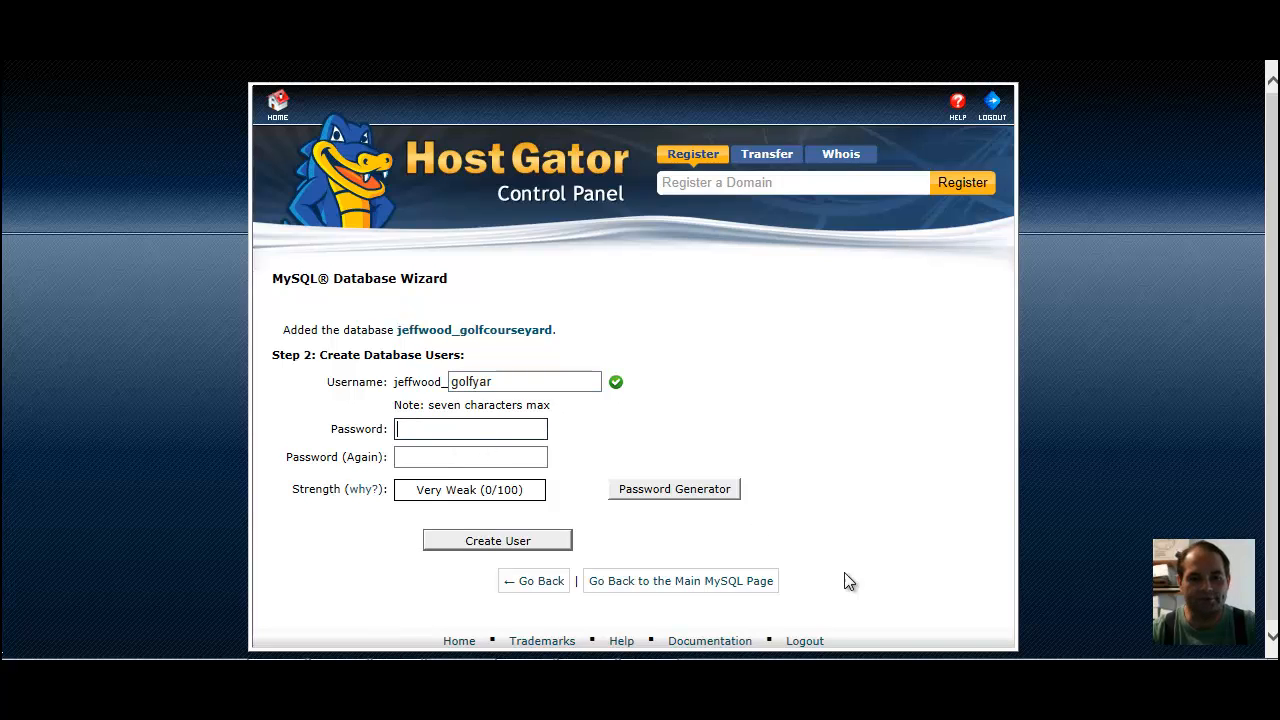
click(675, 491)
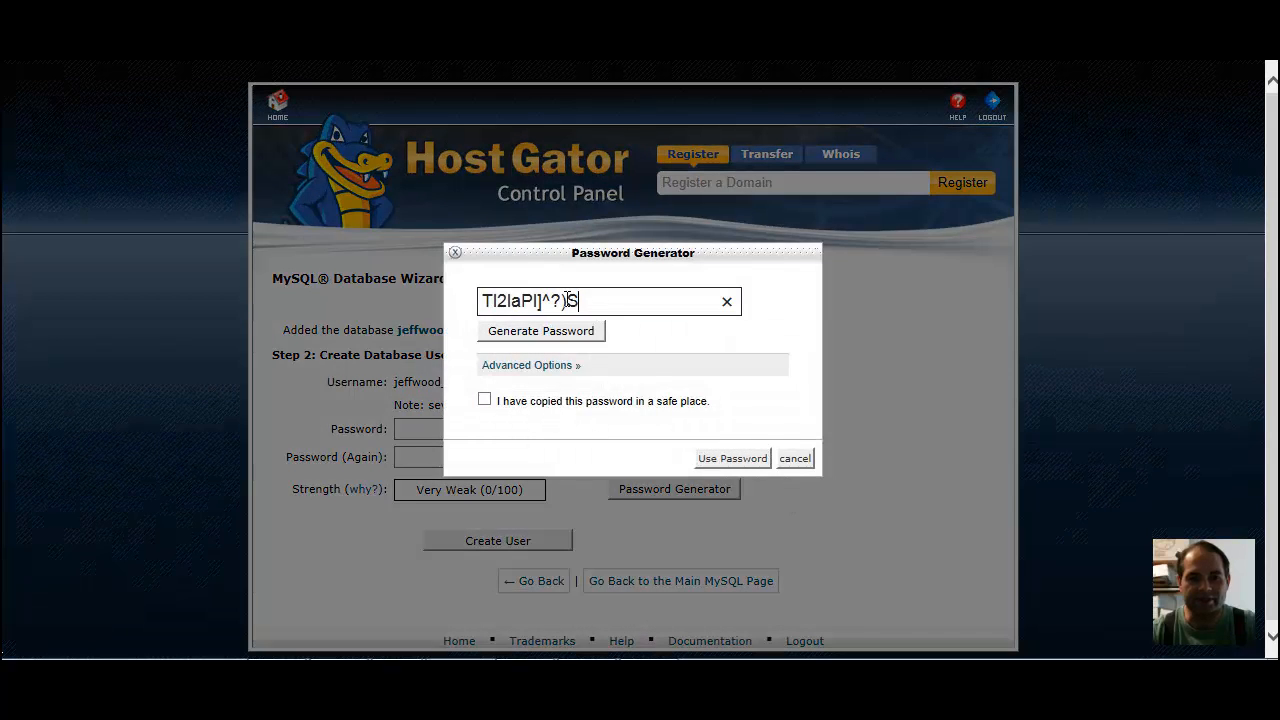
drag(603, 302, 492, 303)
right_click(490, 303)
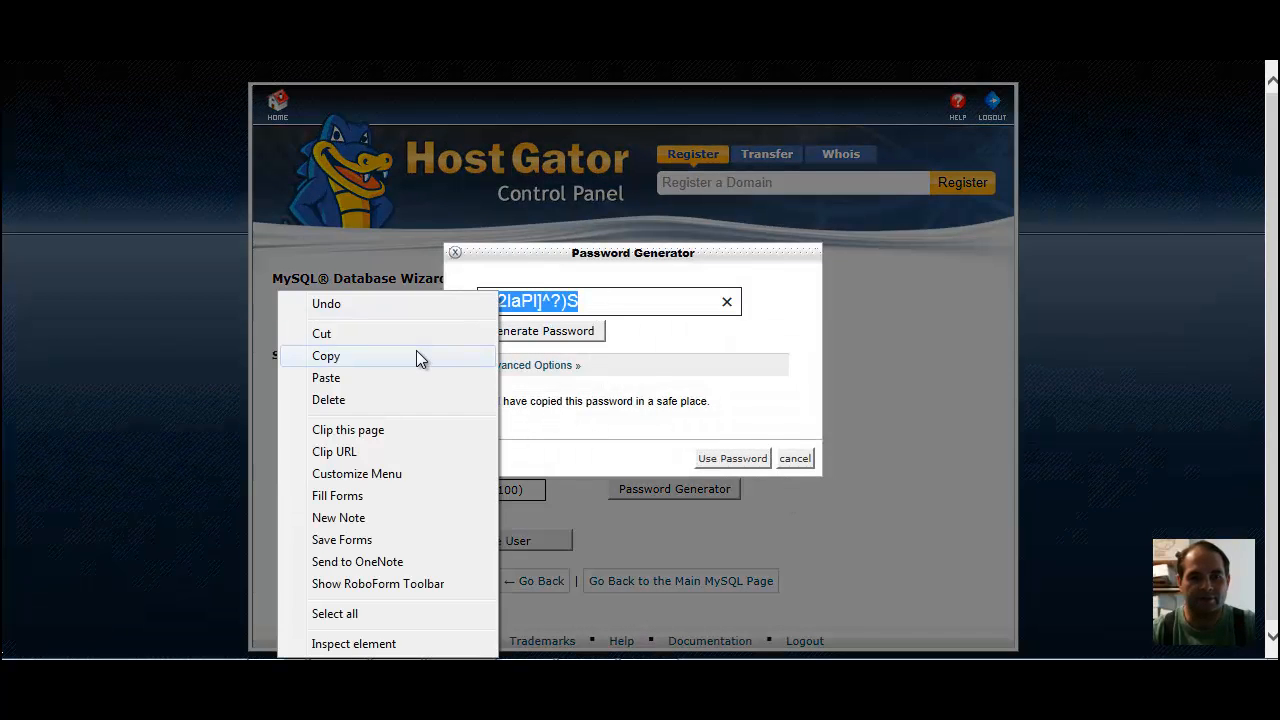
click(416, 351)
key(alt+Tab)
right_click(651, 396)
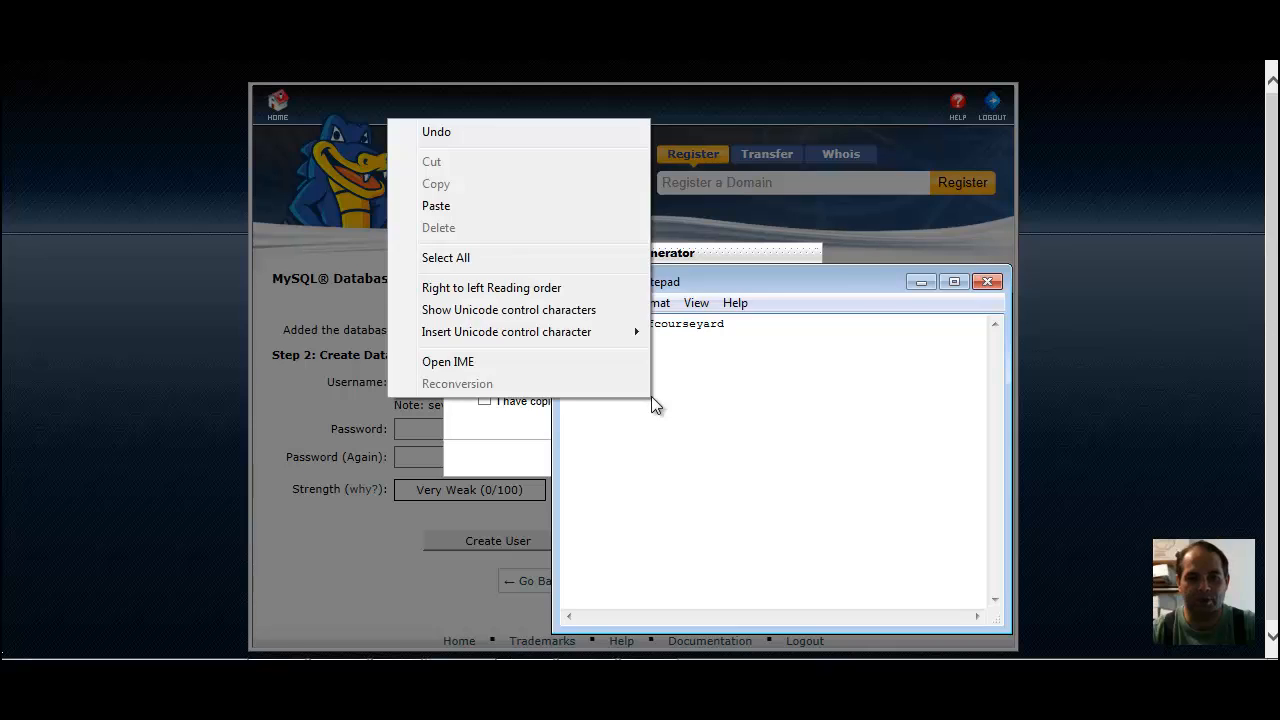
click(436, 206)
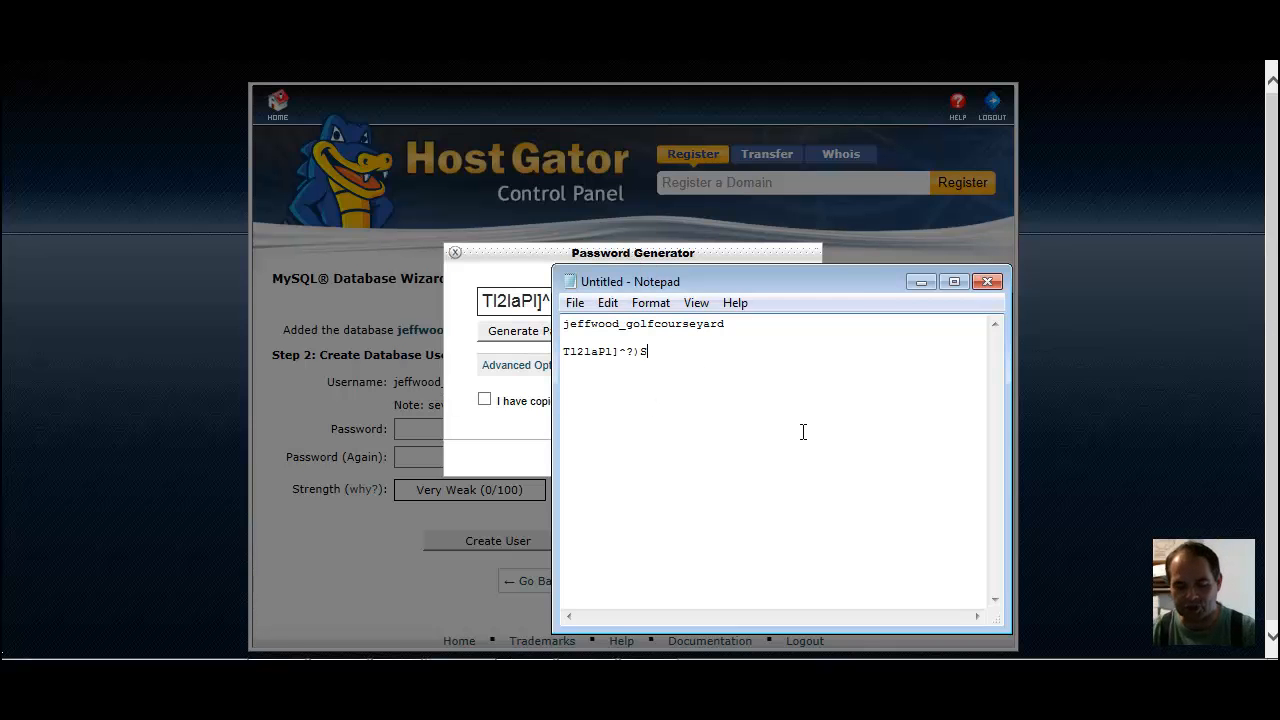
key(Return)
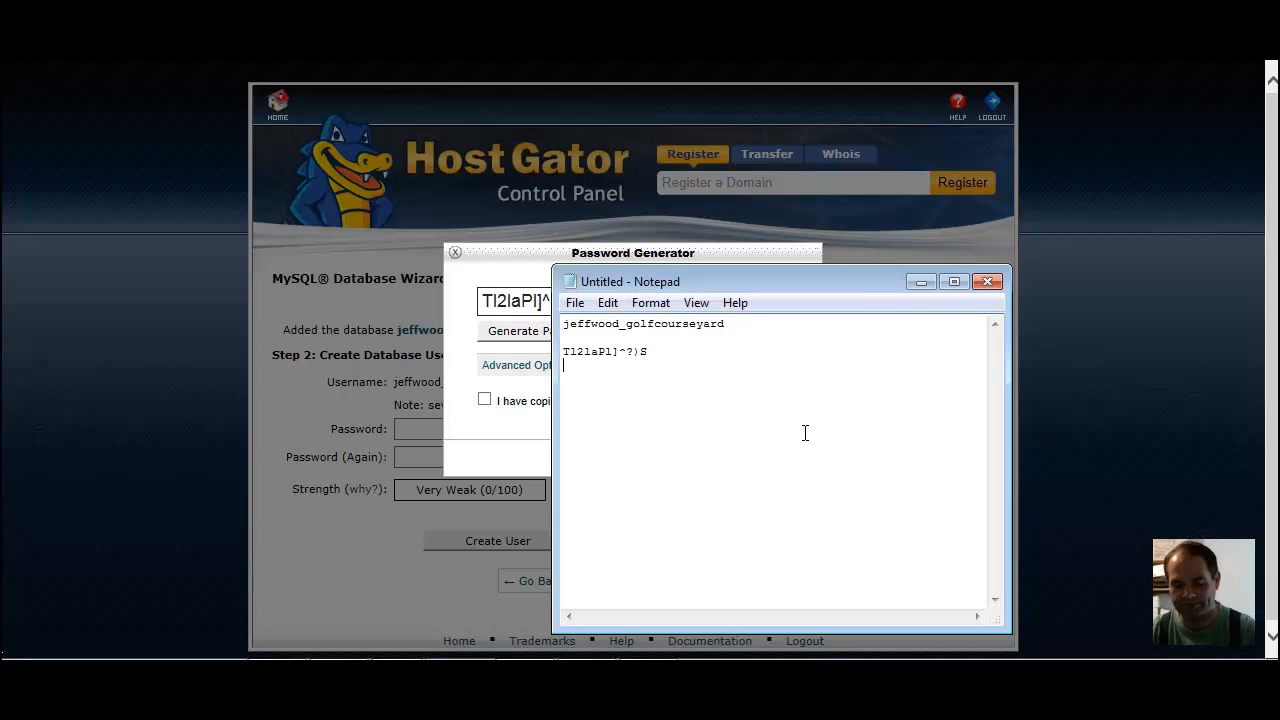
click(920, 282)
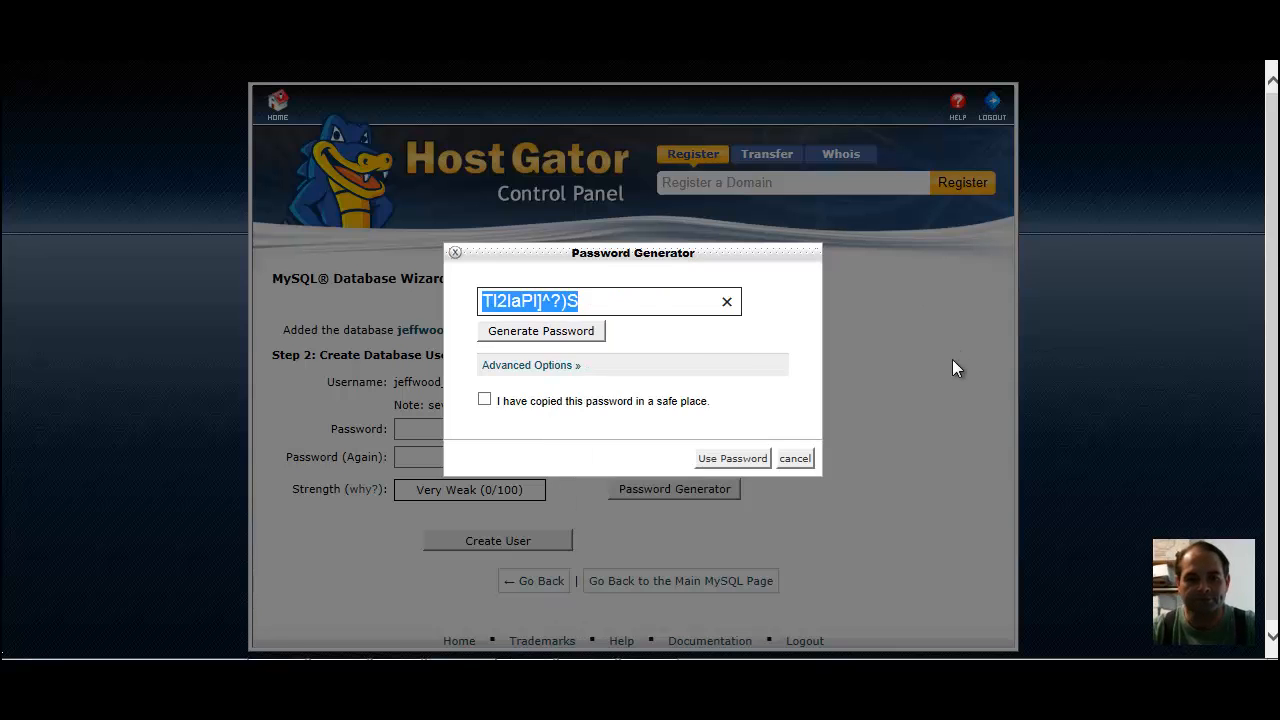
Confirm the password has been copied to a safe place, apply it to both password fields and create the database user
click(484, 399)
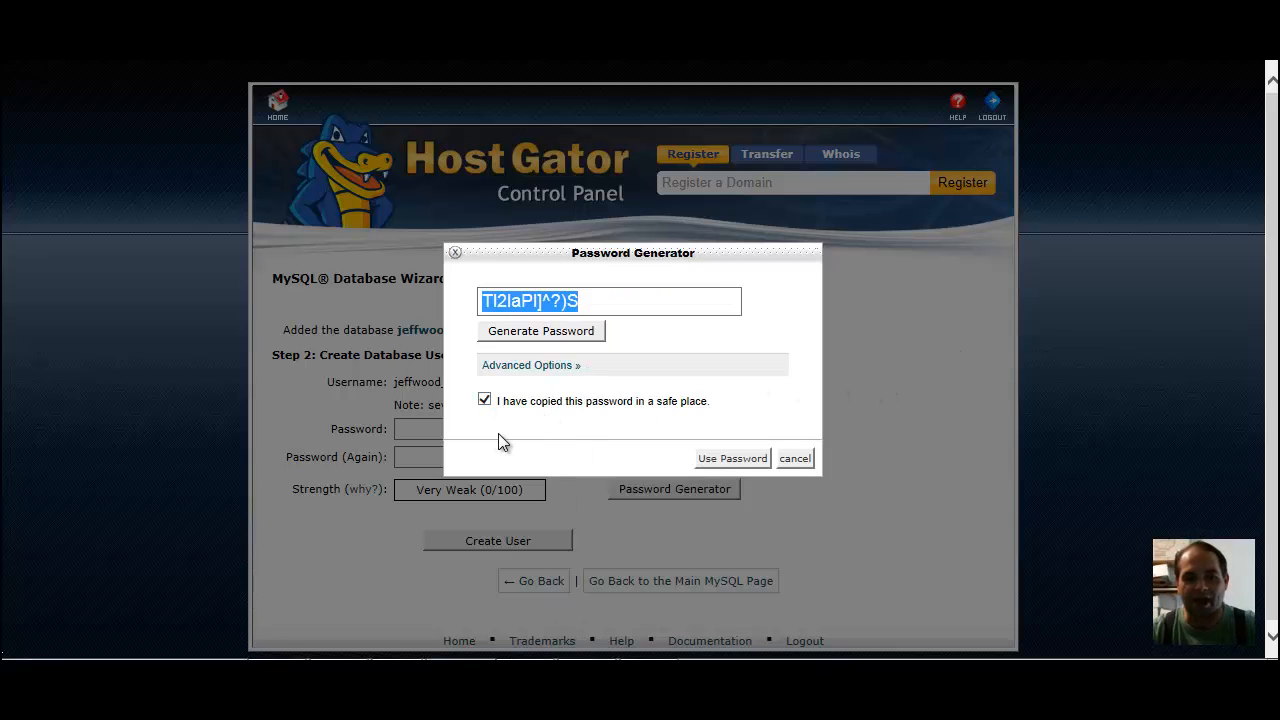
click(741, 459)
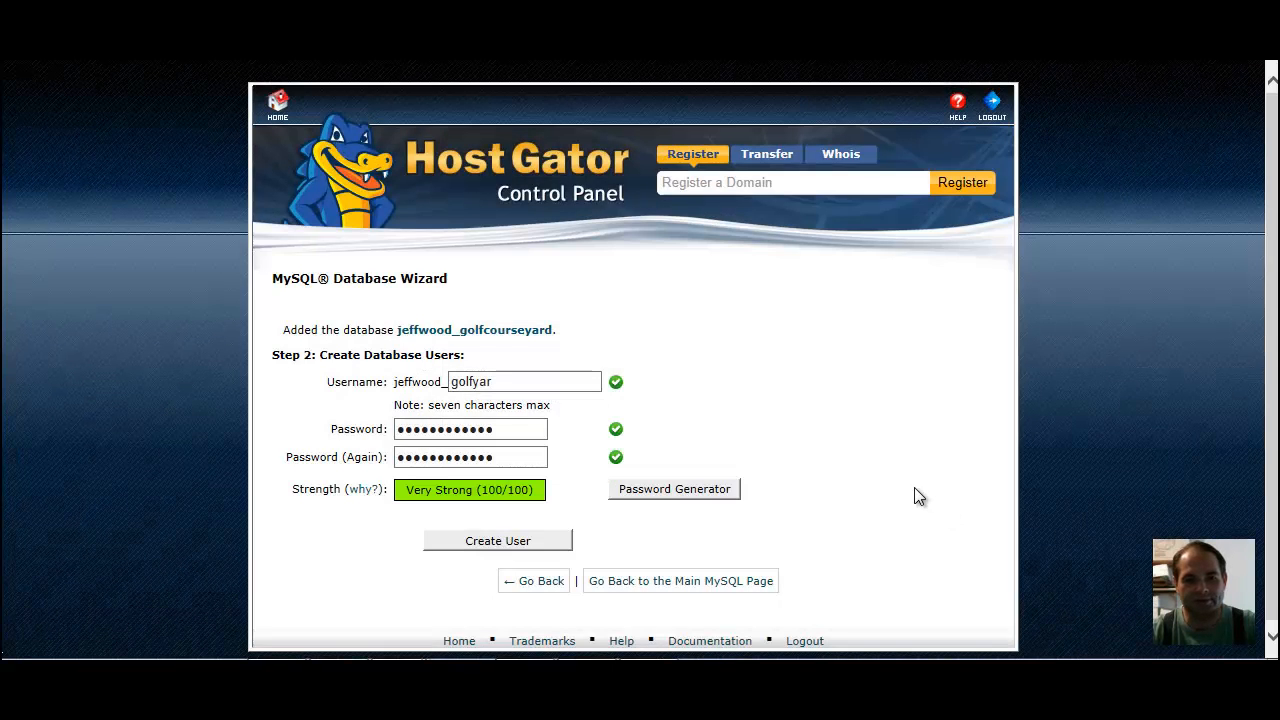
click(530, 543)
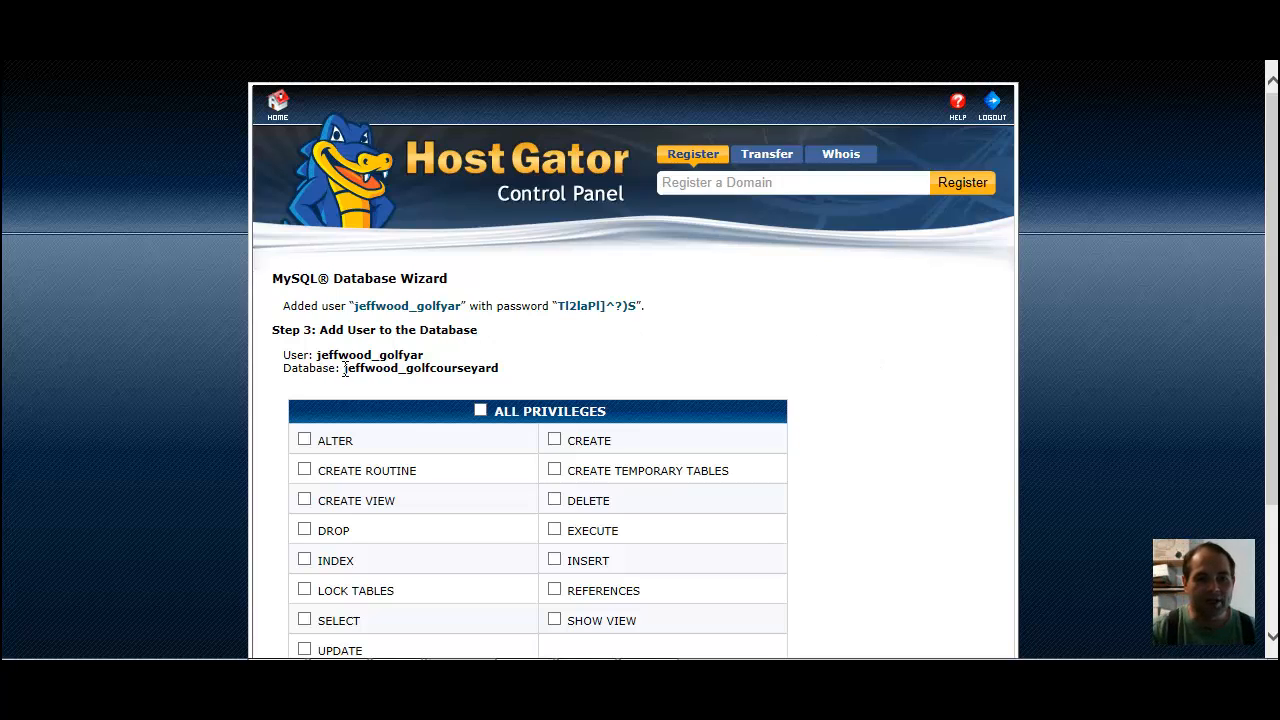
Copy the full database username into Notepad below the saved password, then return to the privileges page of the wizard
drag(344, 369, 514, 386)
drag(318, 355, 436, 352)
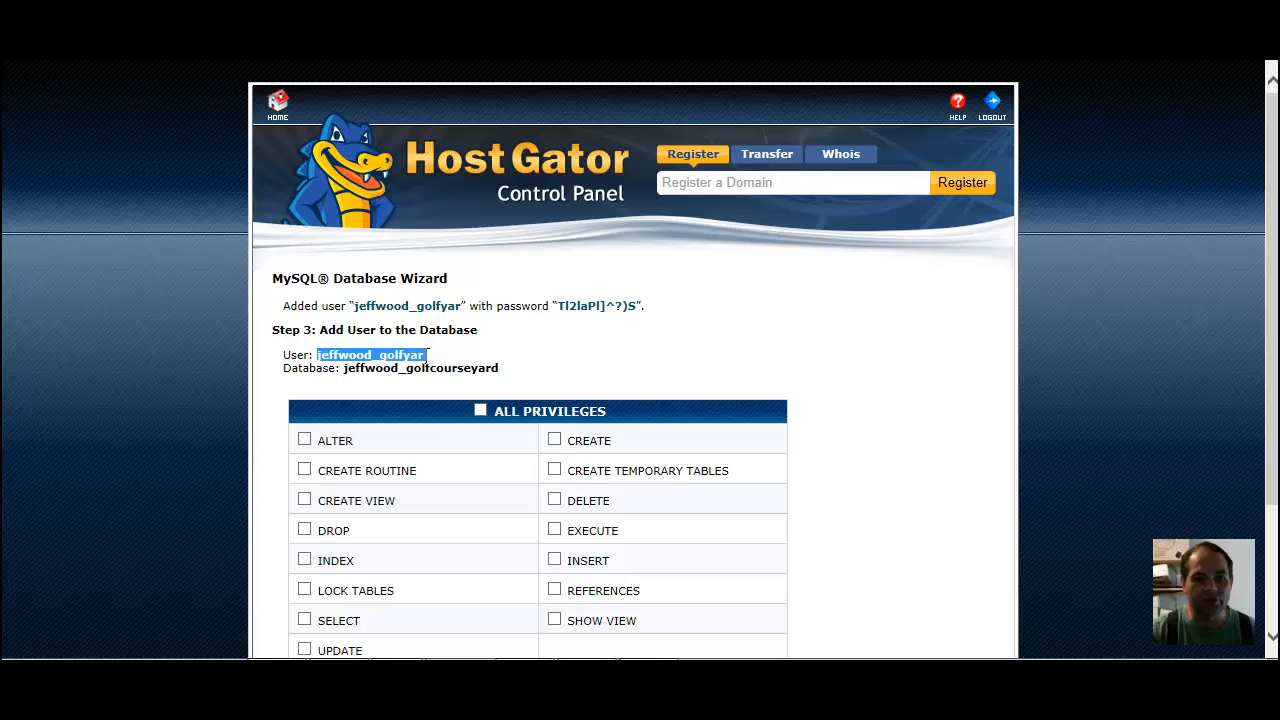
right_click(405, 358)
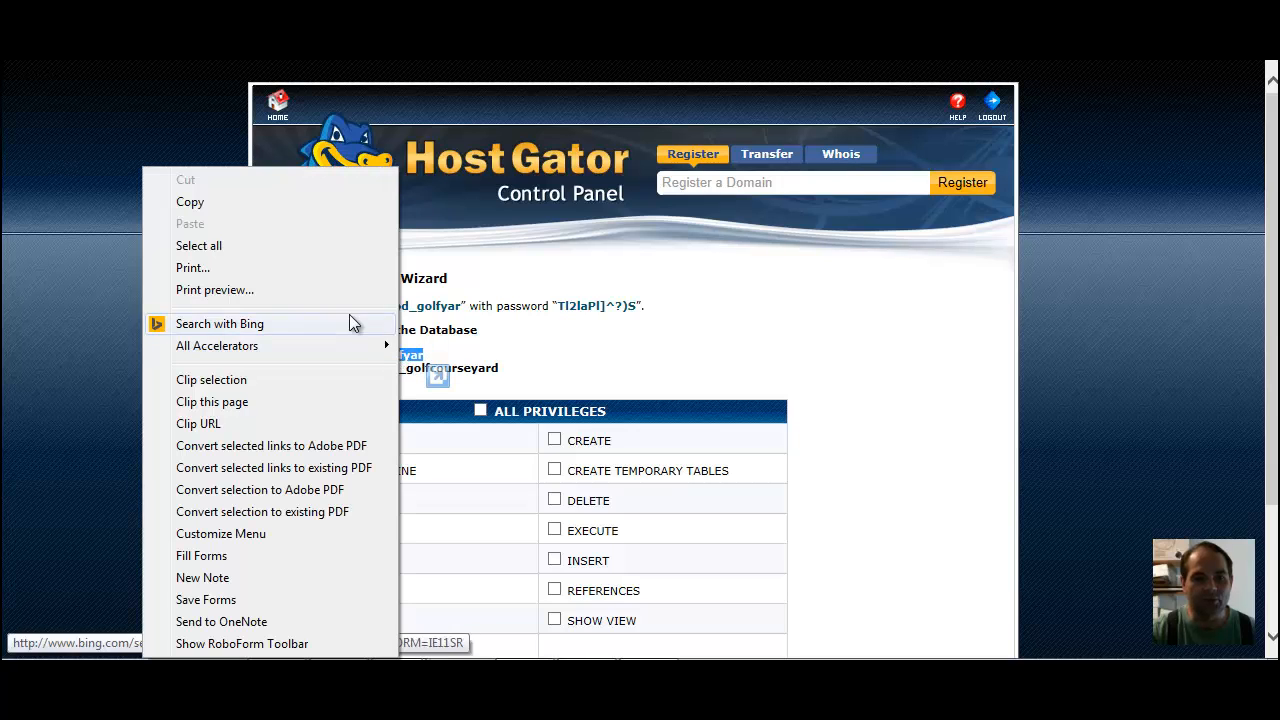
click(231, 202)
key(alt+Tab)
right_click(674, 466)
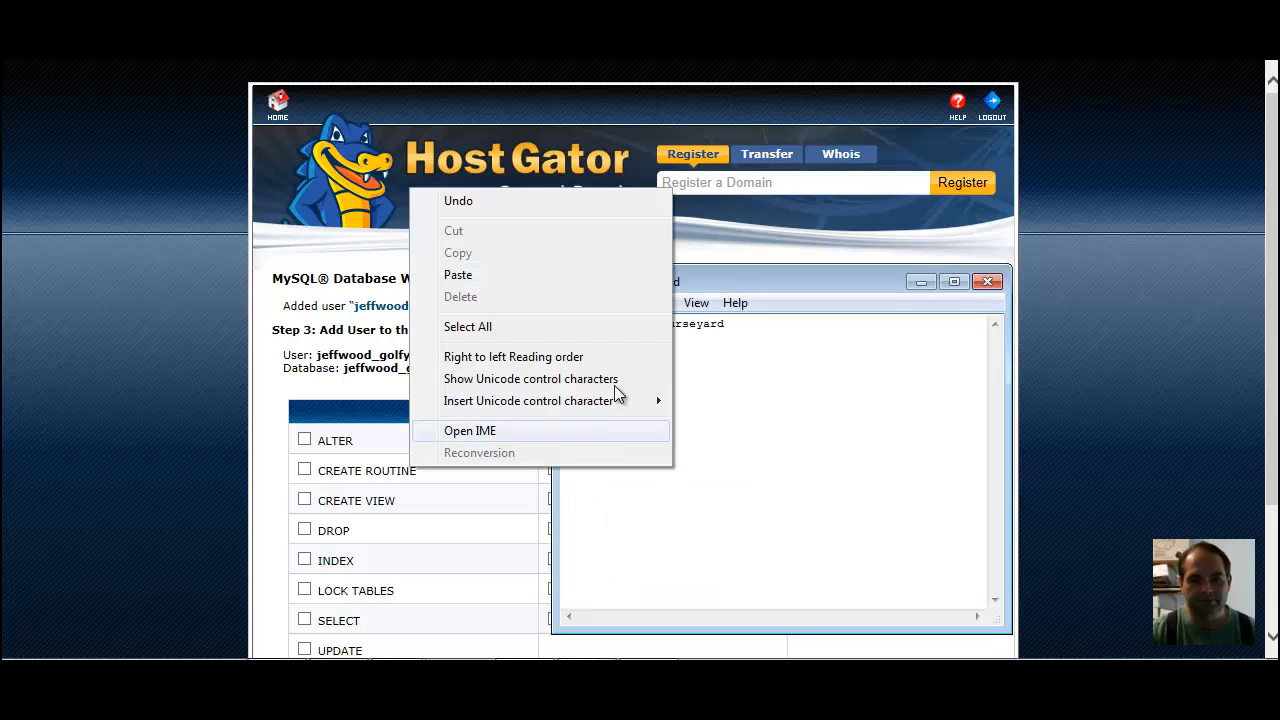
click(546, 276)
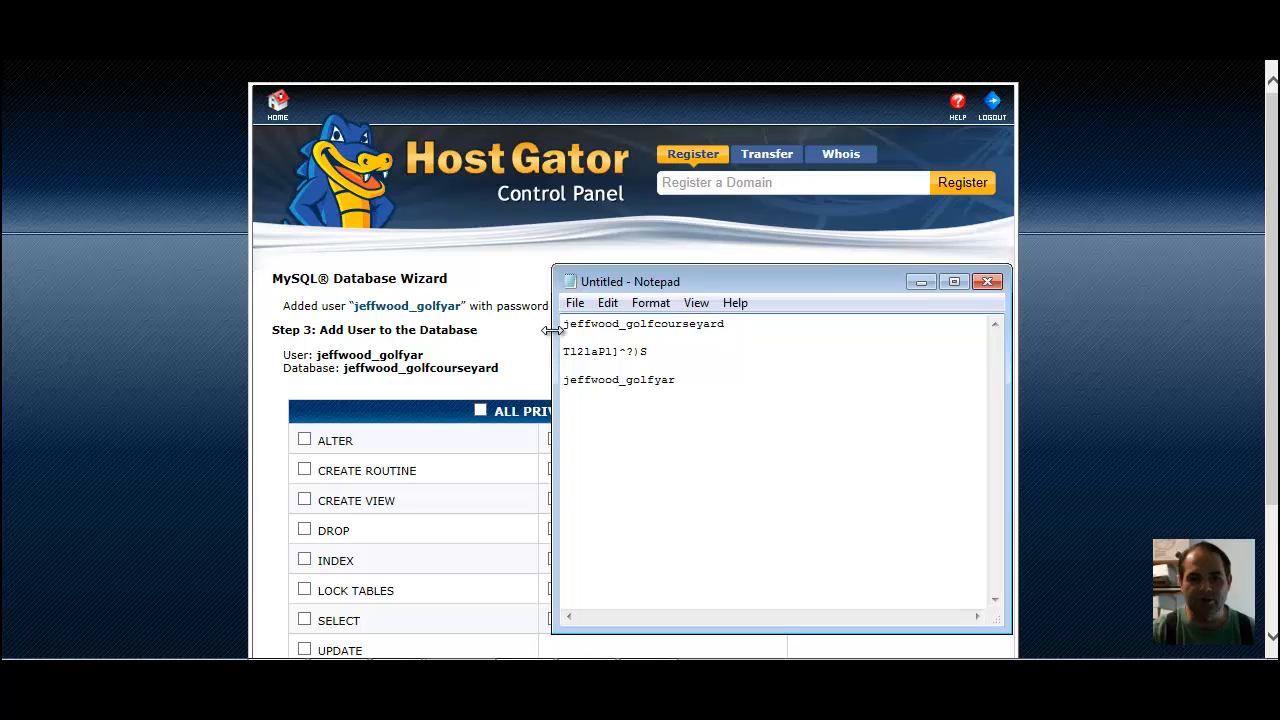
click(1076, 347)
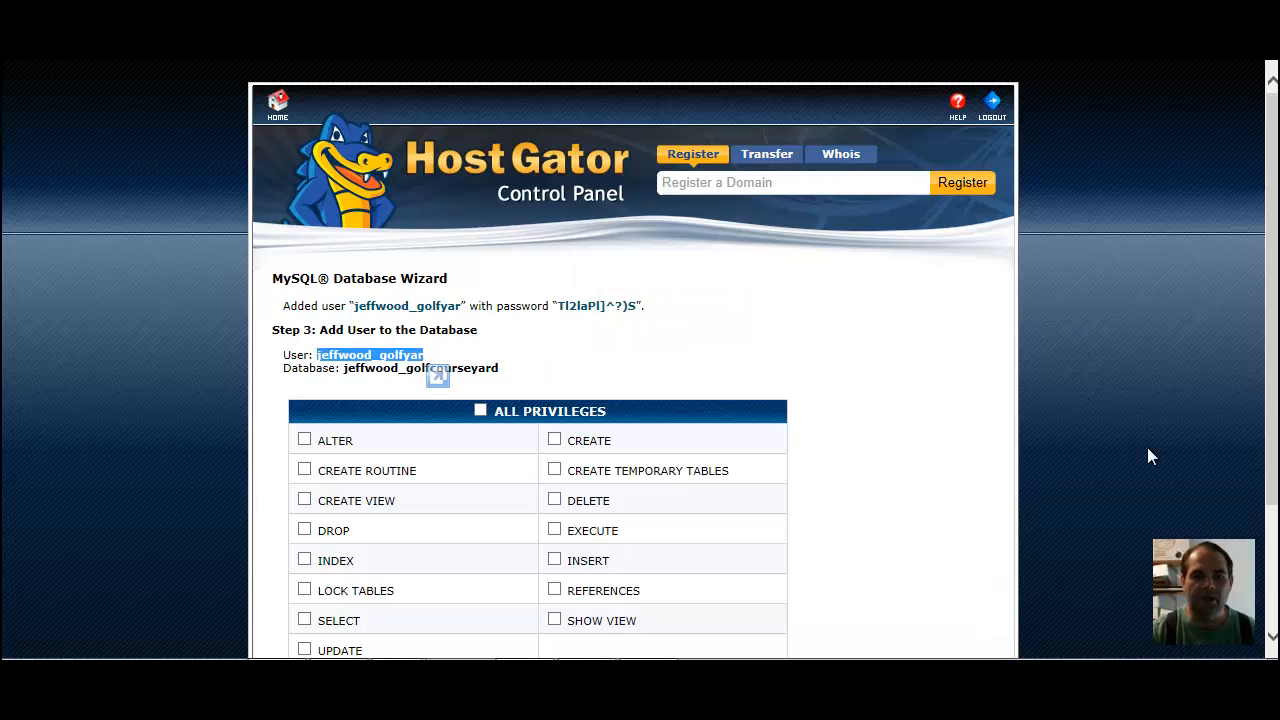
click(903, 392)
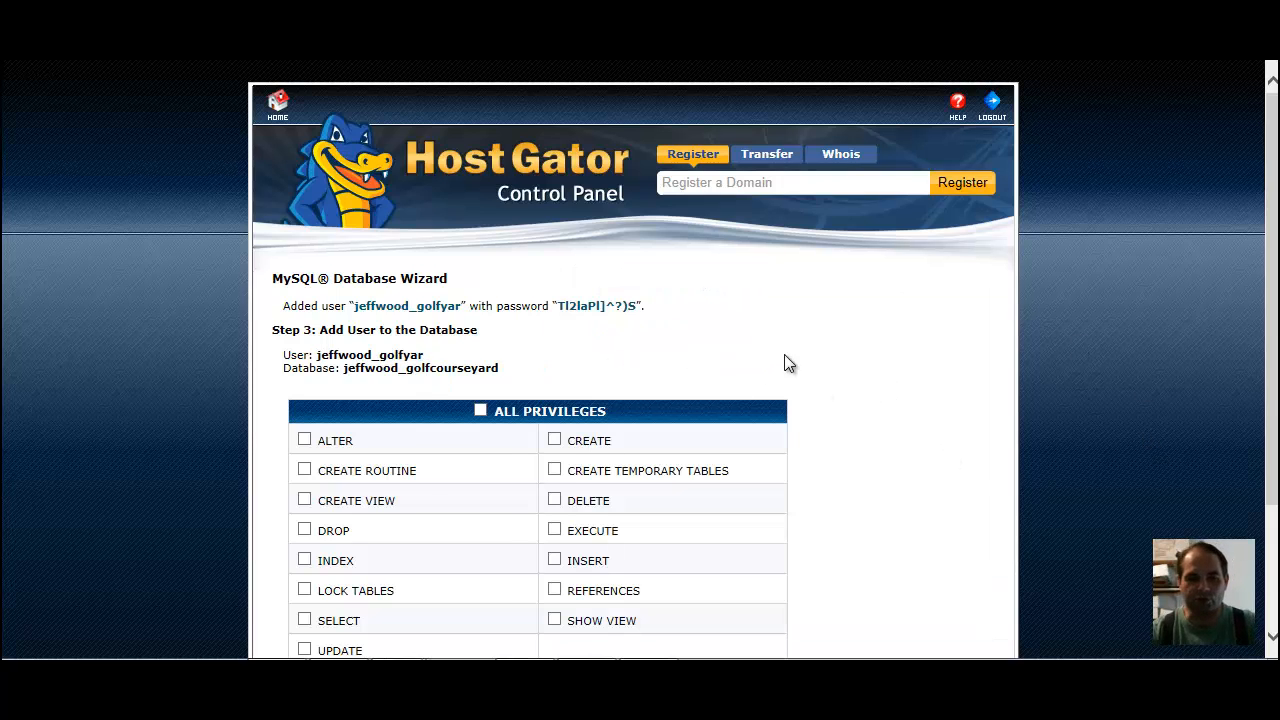
Grant the database user all privileges on the new database, finish the wizard and return to the control panel home page
scroll(785, 355, down, 1)
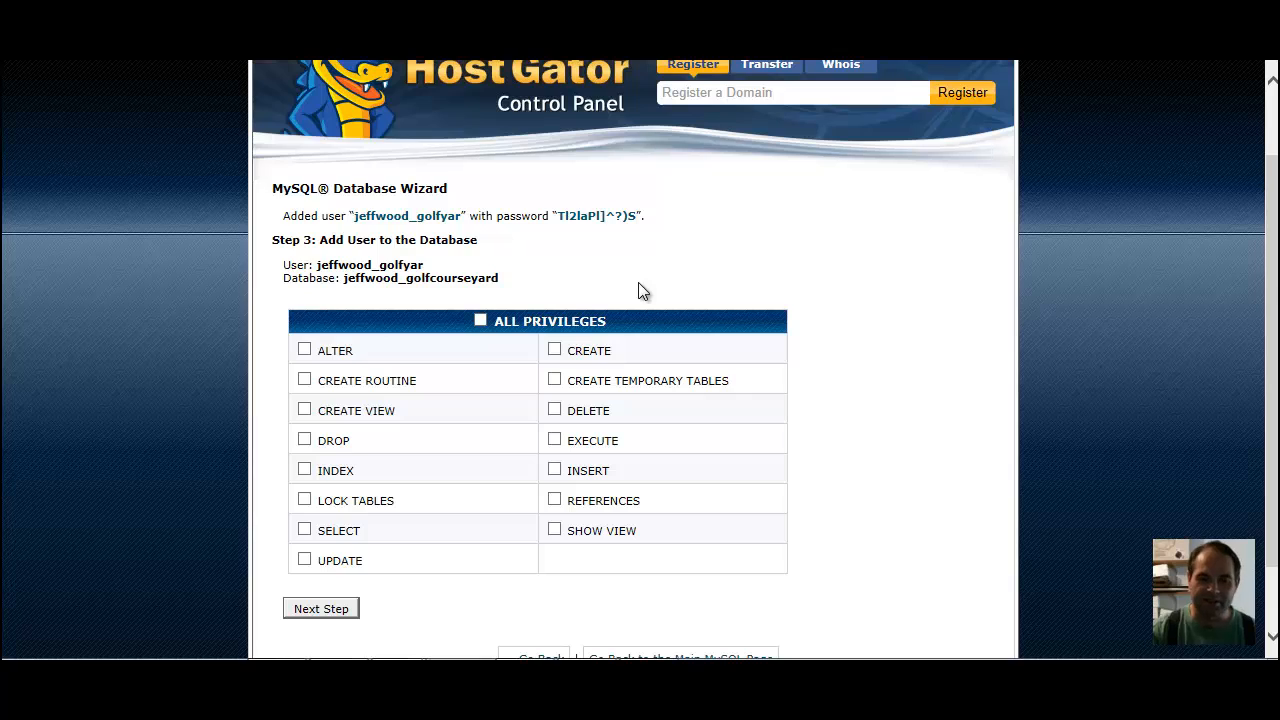
click(481, 321)
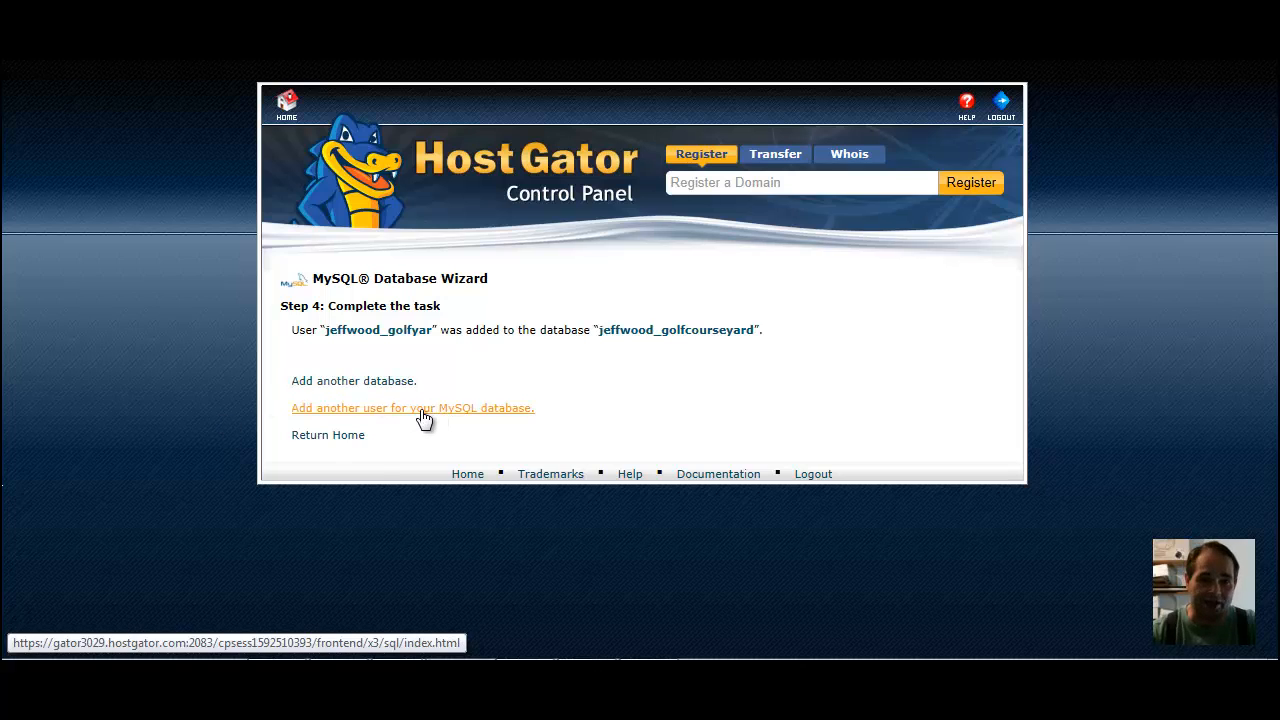
click(335, 438)
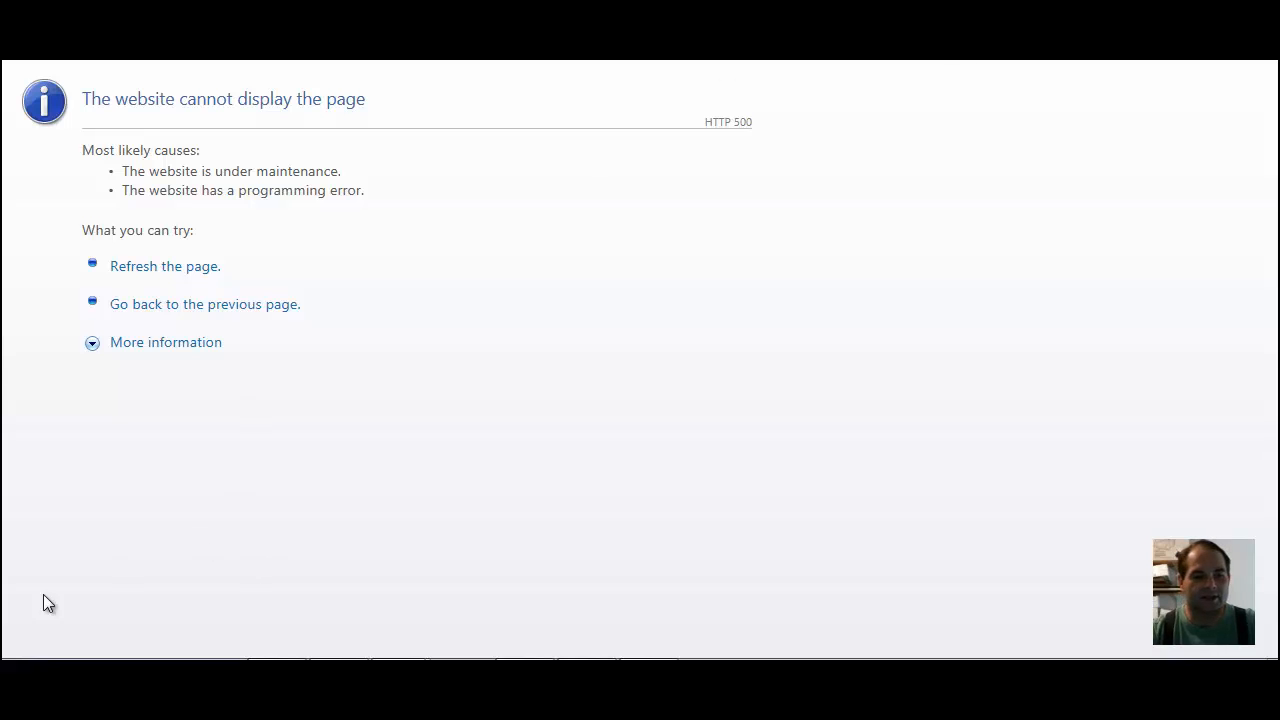
Launch FileZilla and connect to the saved site for the hosting account that holds golfcourseyard.com
click(30, 672)
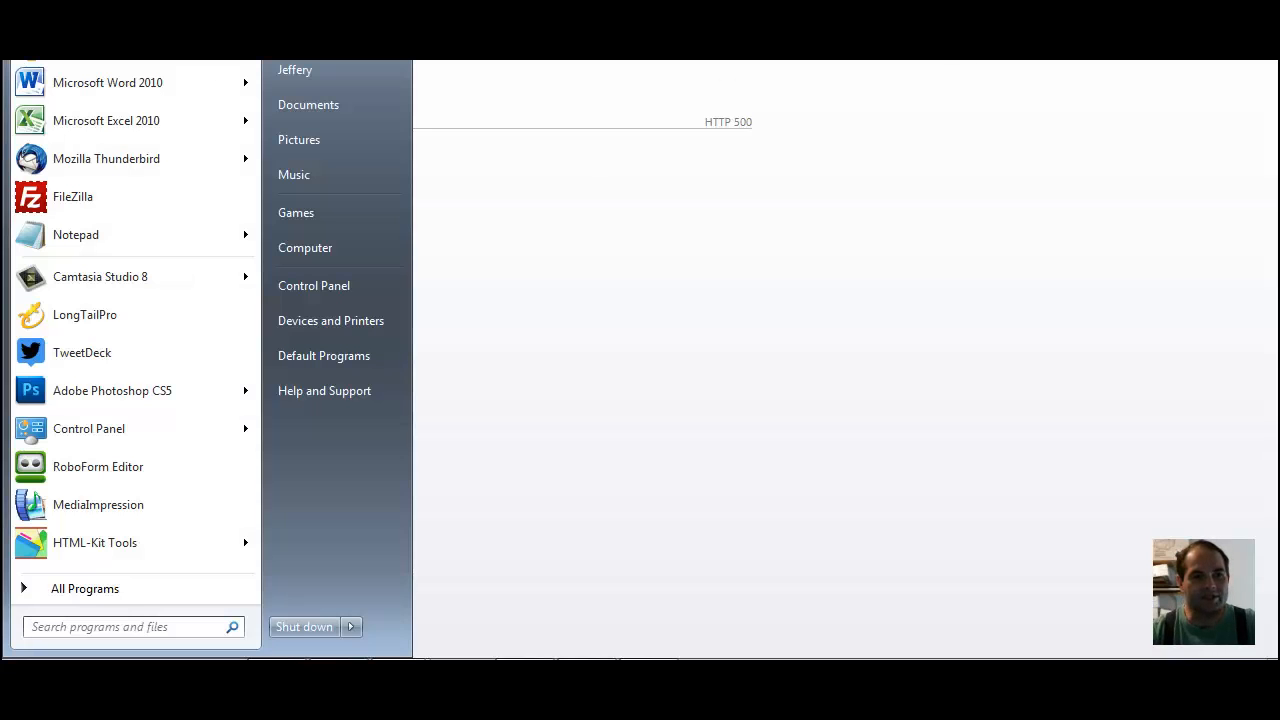
click(125, 200)
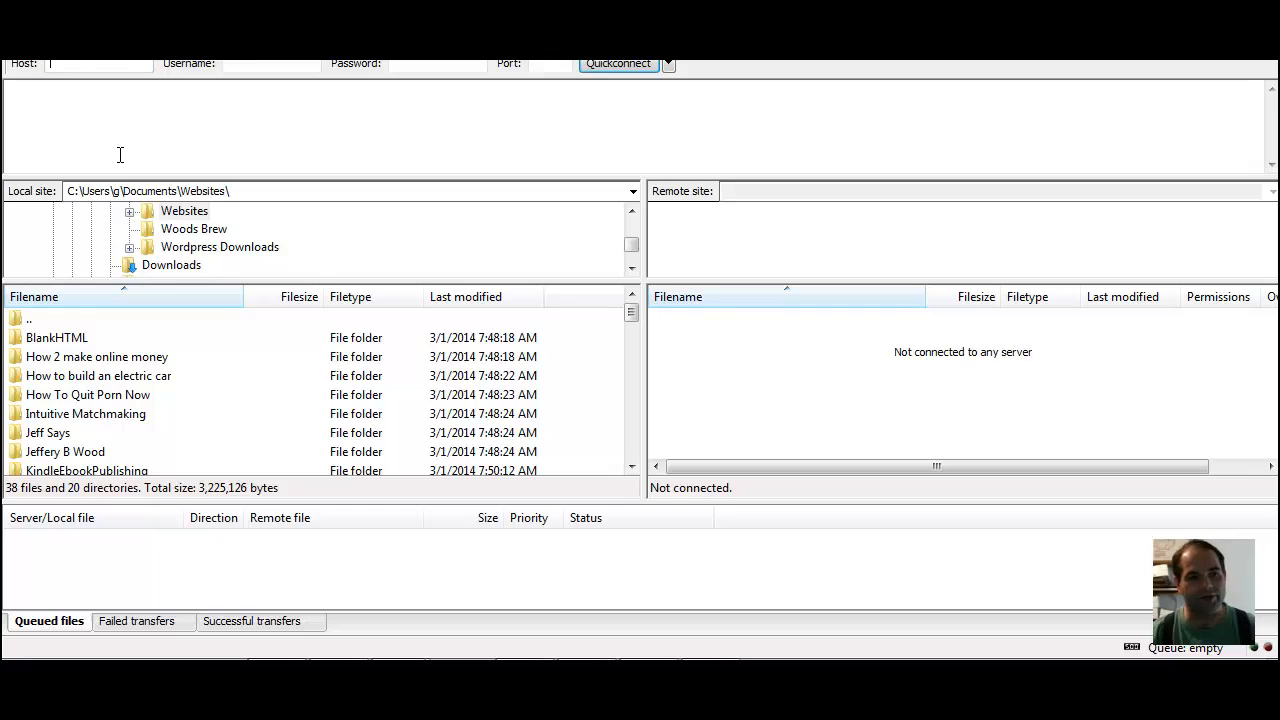
click(37, 36)
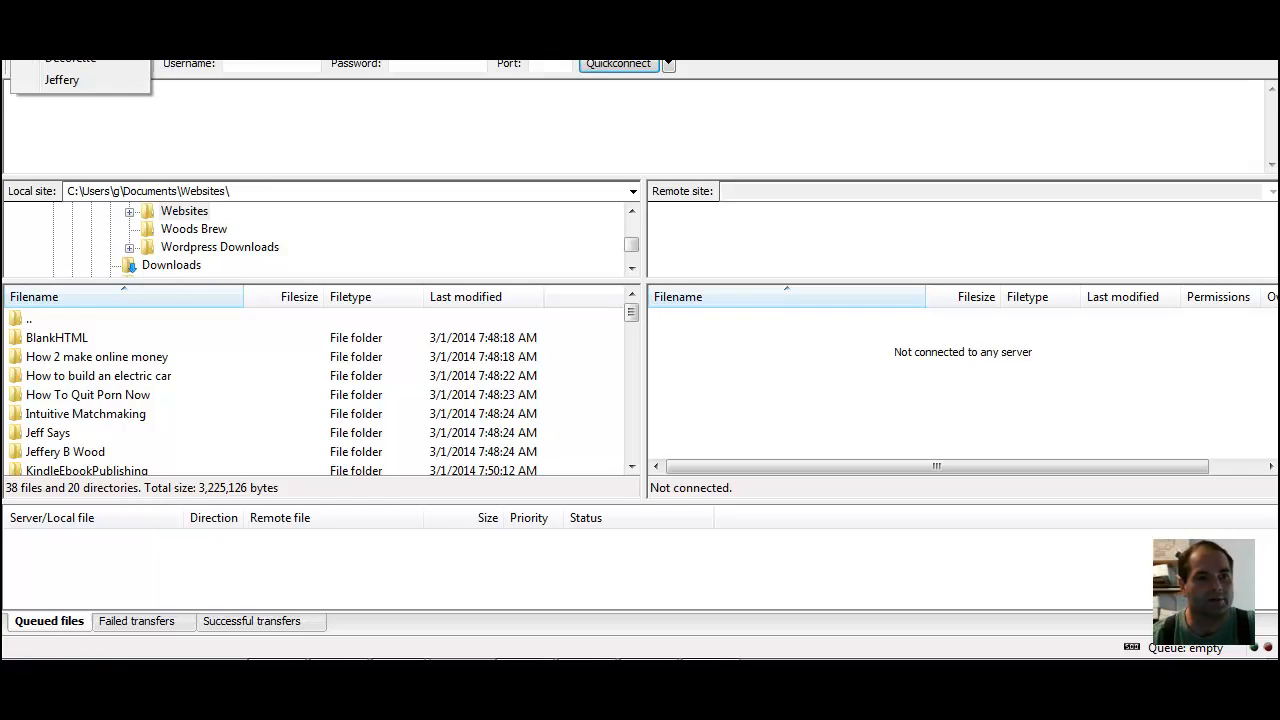
click(62, 80)
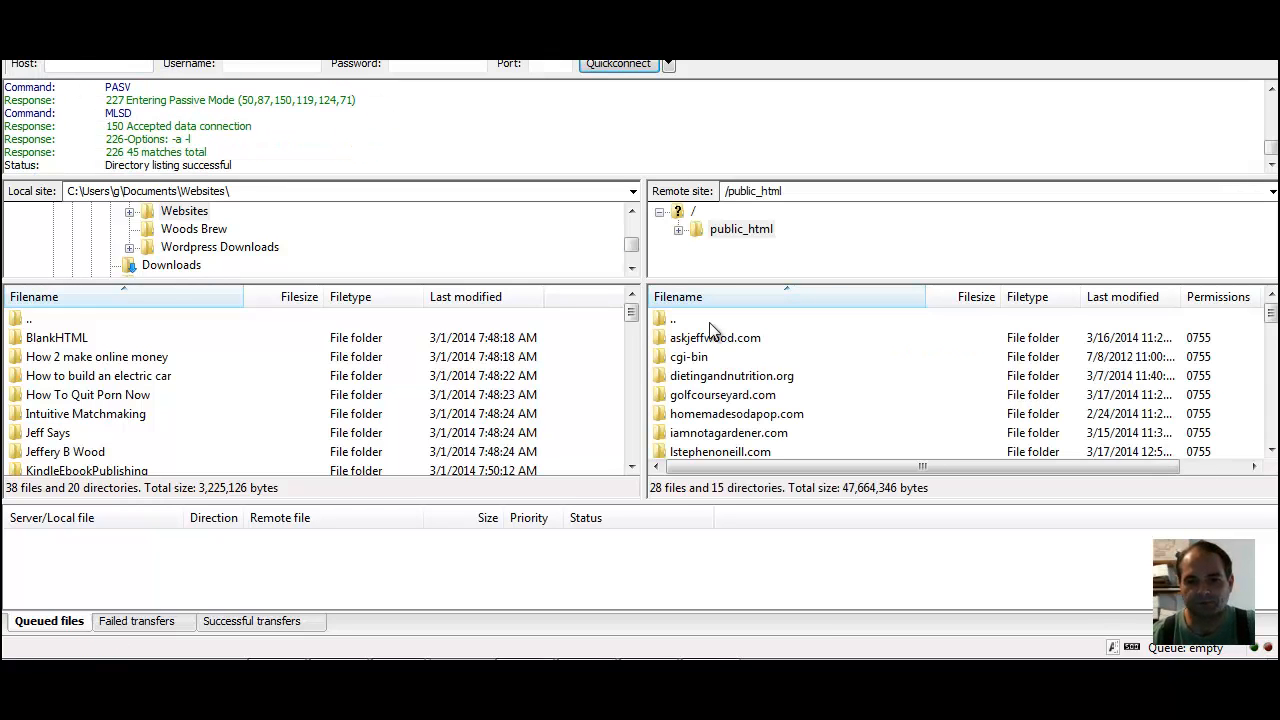
Open wp-config.php from the remote golfcourseyard.com folder for editing and maximize its Notepad window
double_click(707, 396)
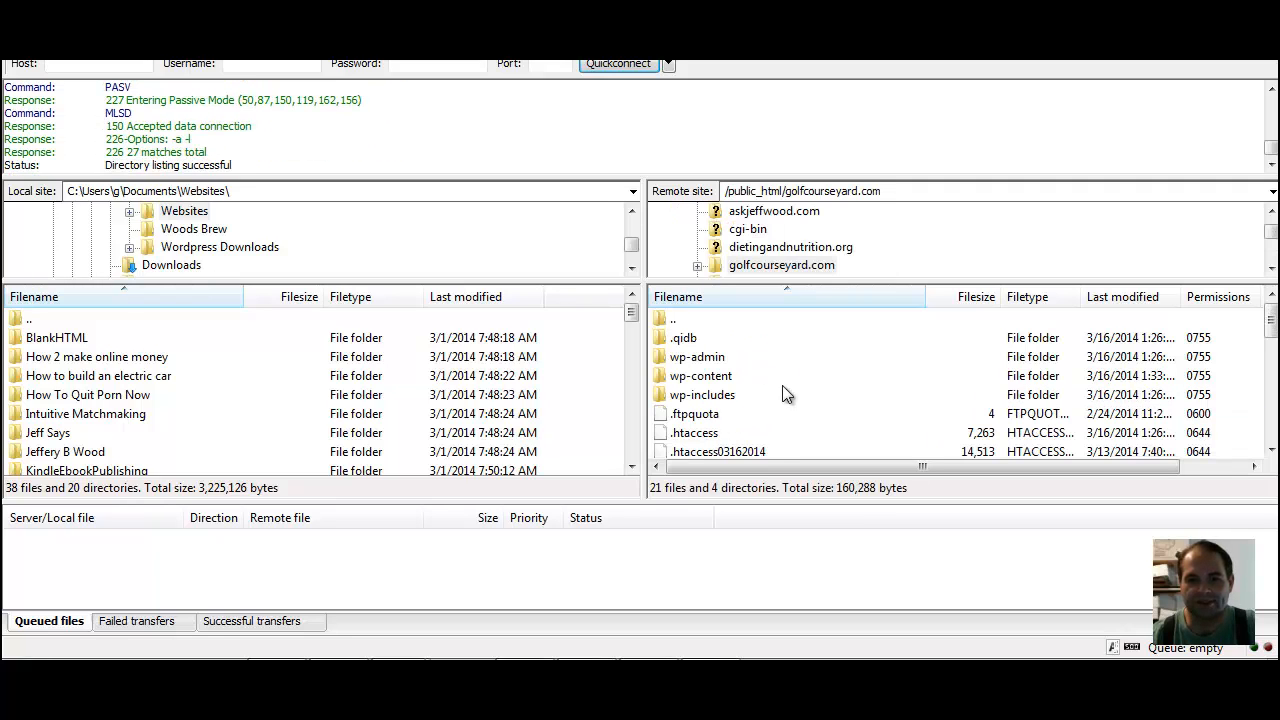
drag(1271, 330, 1268, 390)
click(718, 436)
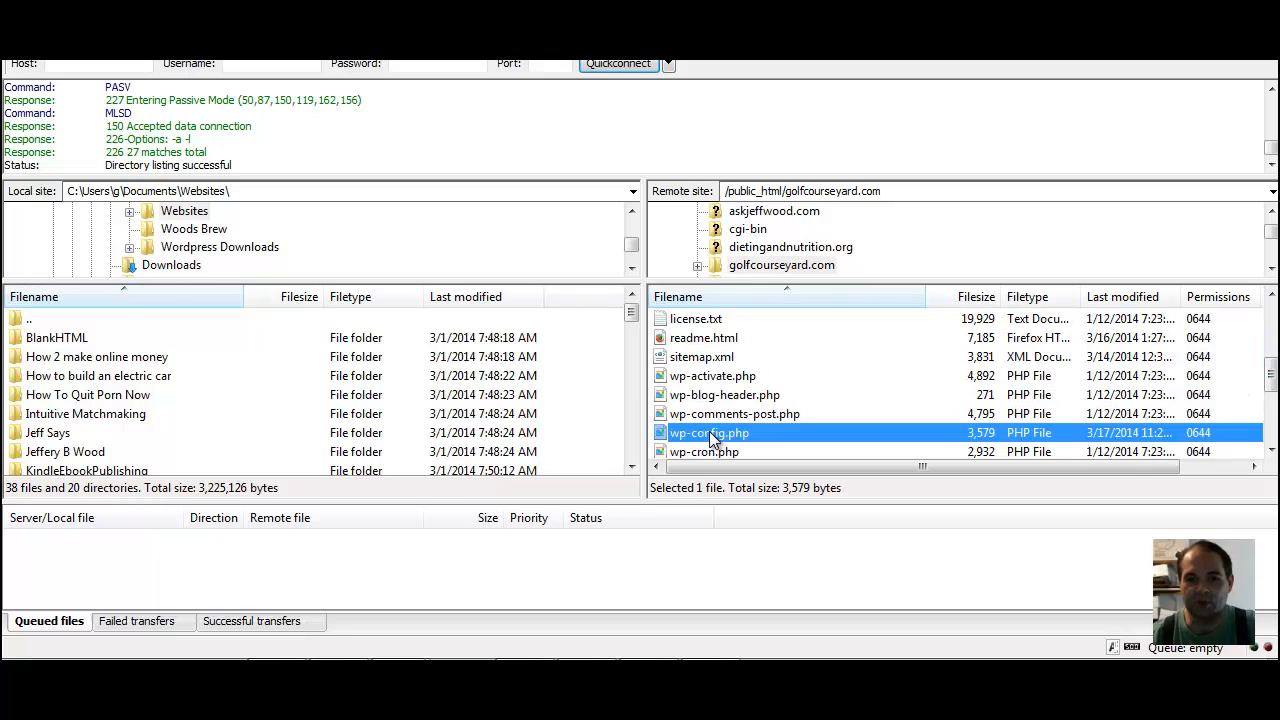
right_click(718, 438)
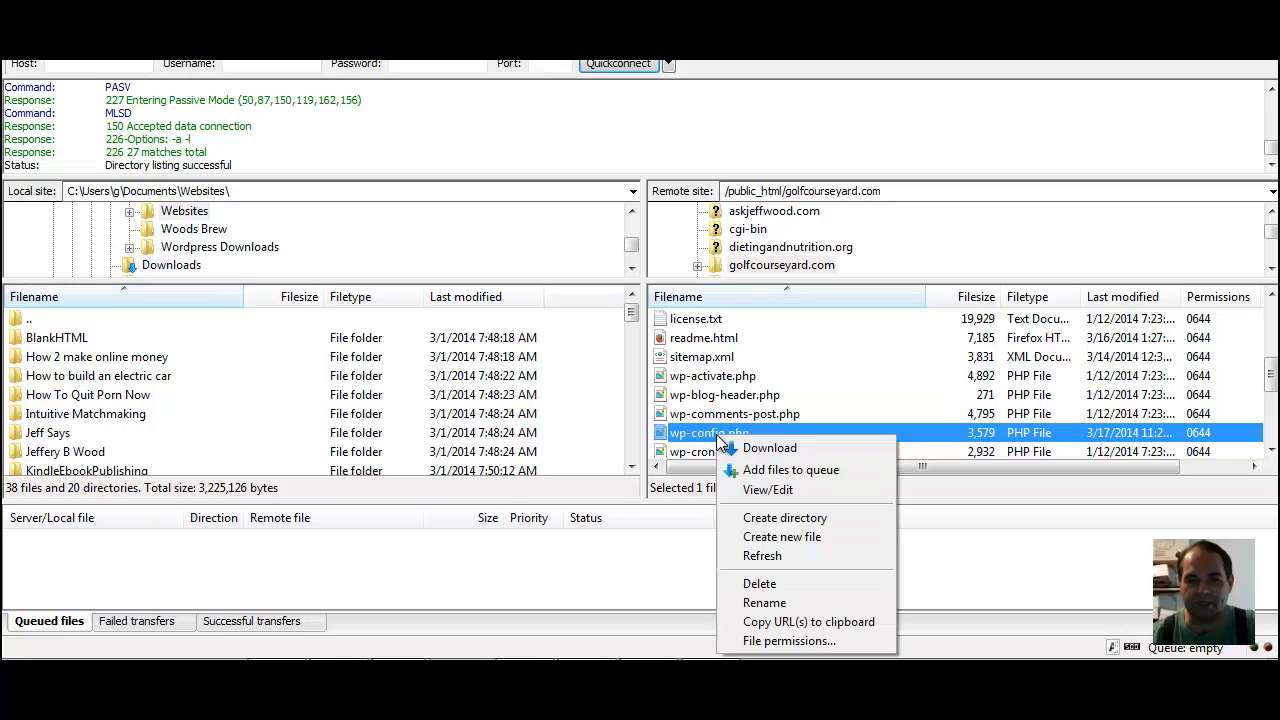
click(768, 490)
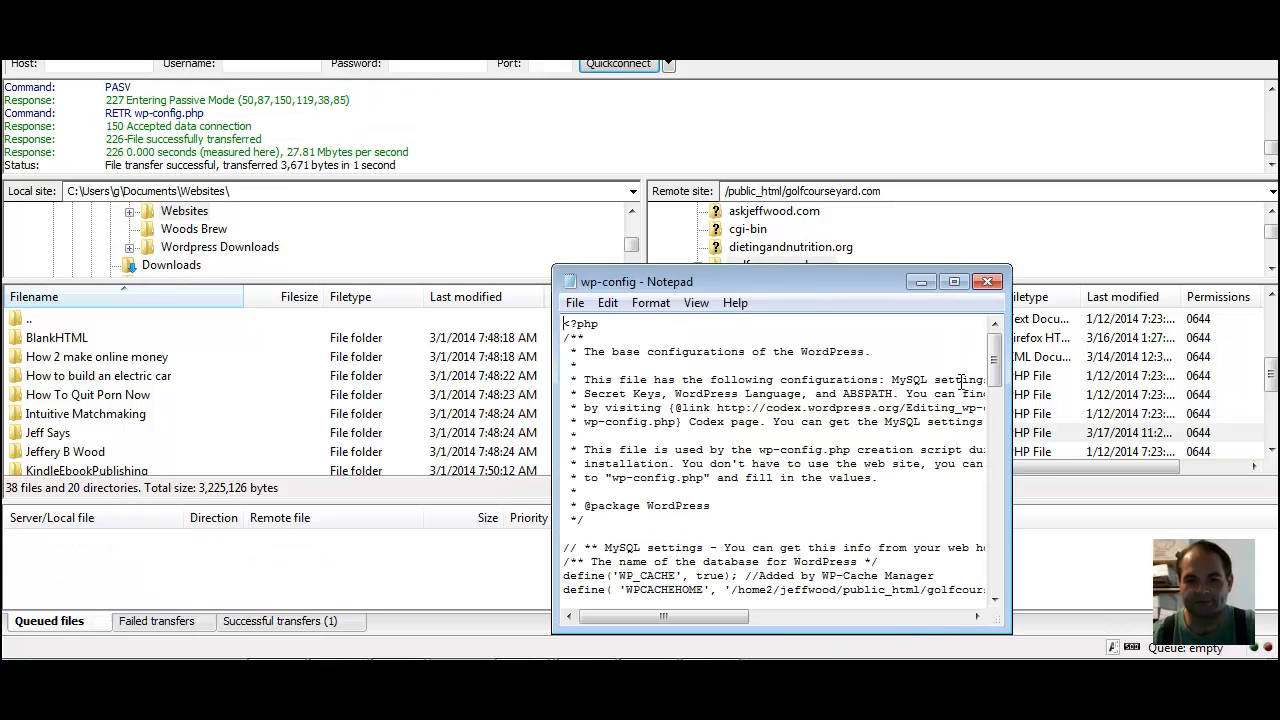
click(954, 282)
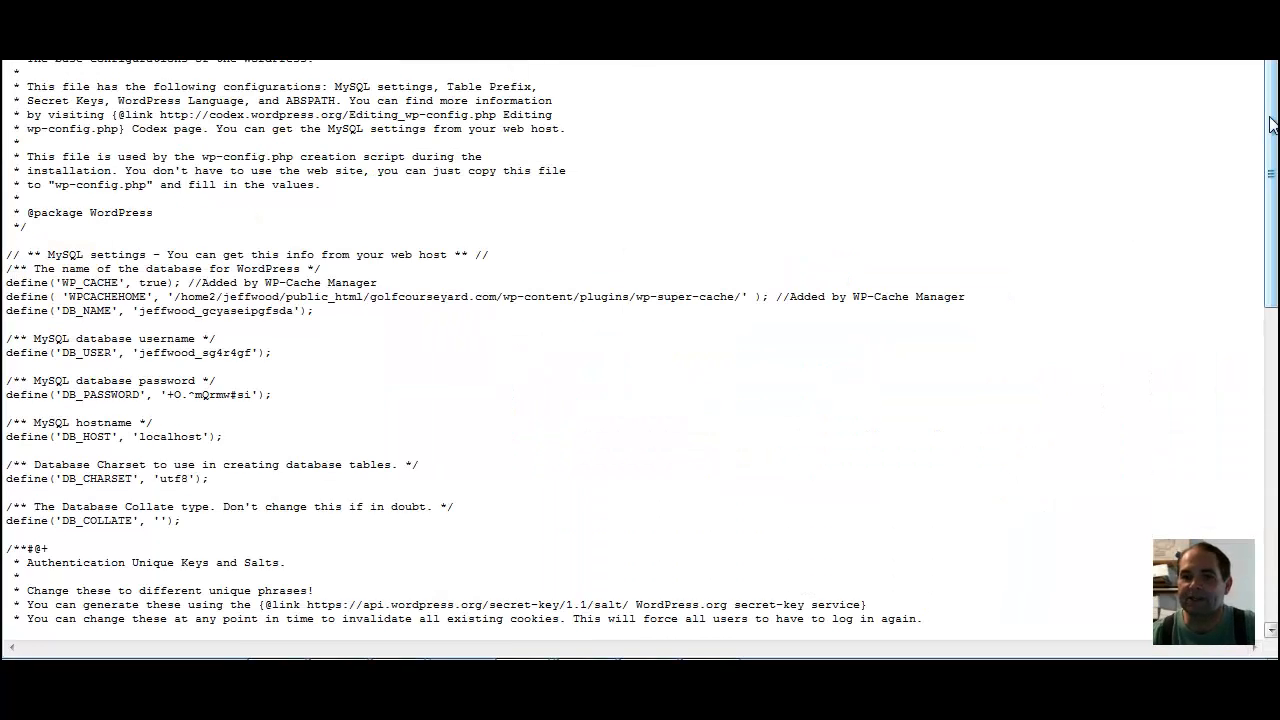
Examine the database name, username and password definitions in wp-config.php and check them against the credentials saved in the untitled Notepad document
drag(1270, 120, 1270, 189)
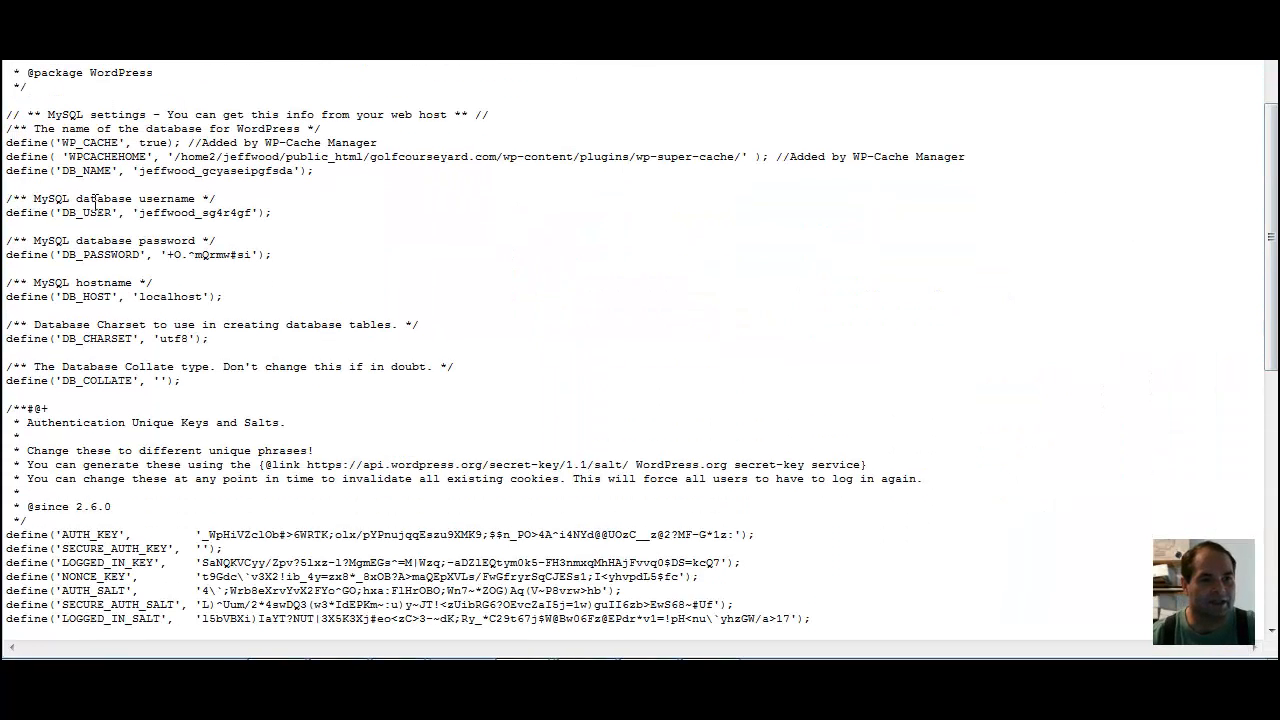
drag(8, 200, 291, 302)
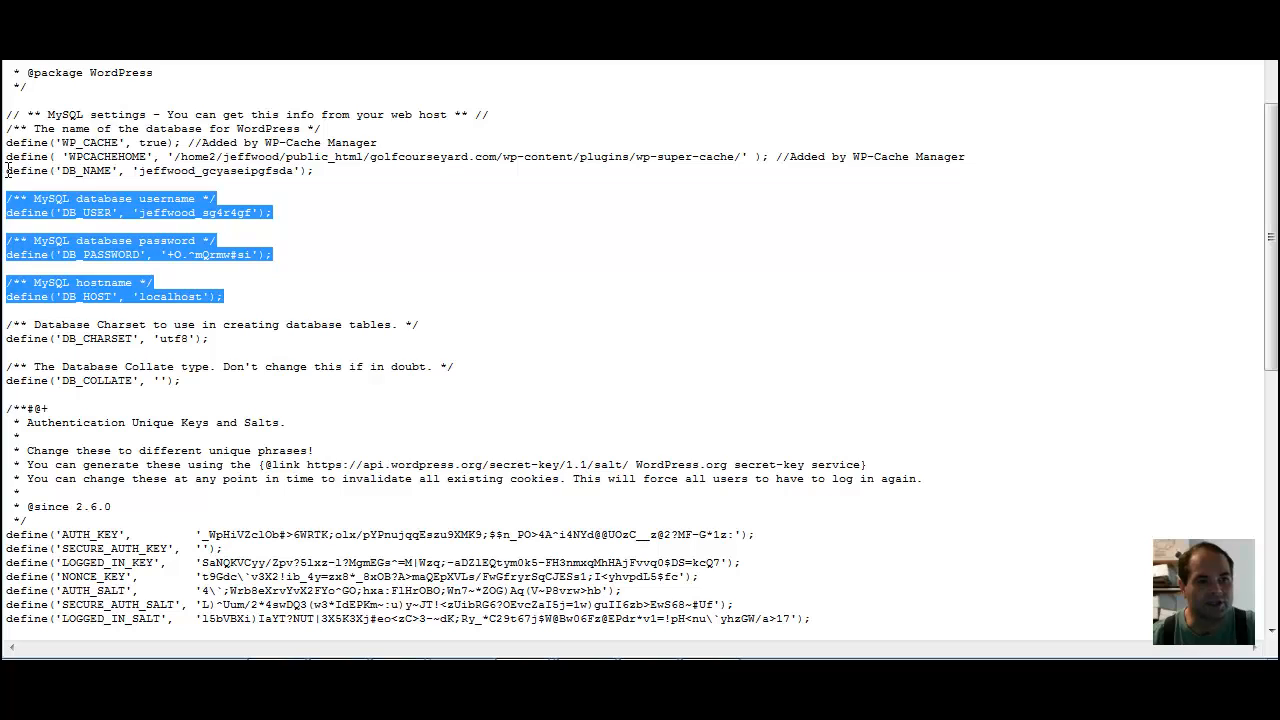
drag(5, 172, 290, 262)
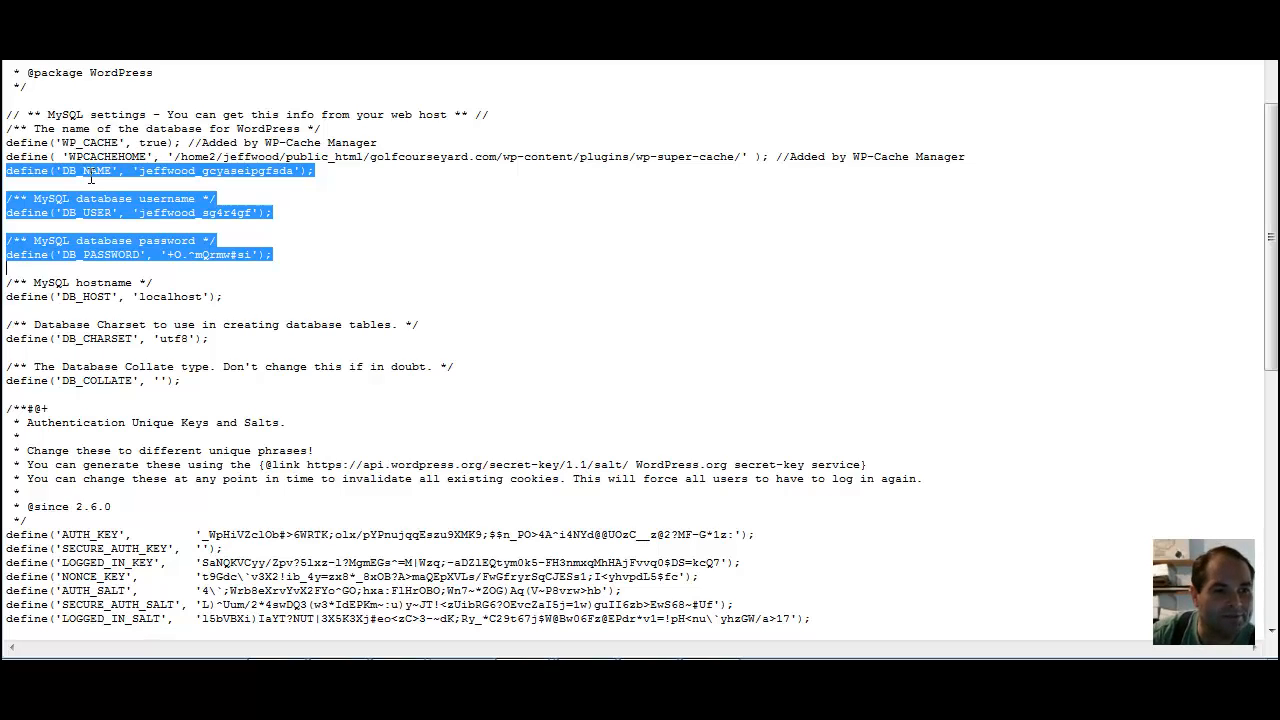
click(157, 183)
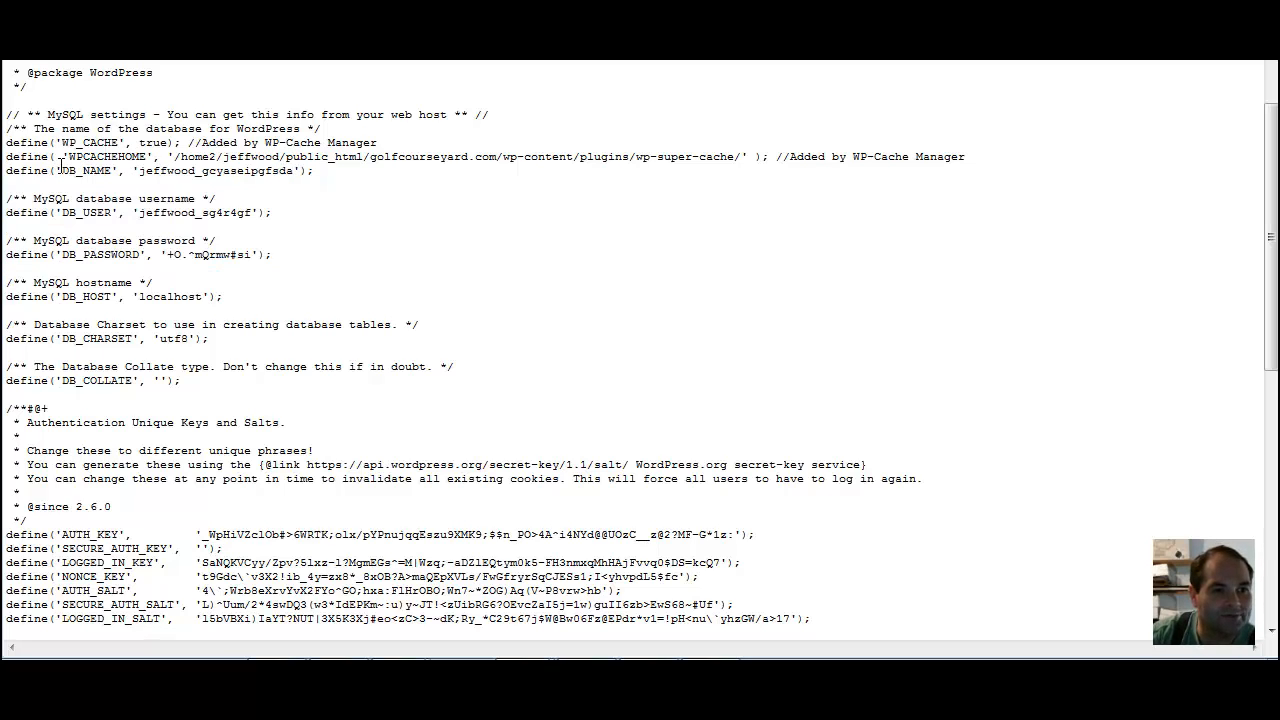
drag(62, 171, 295, 171)
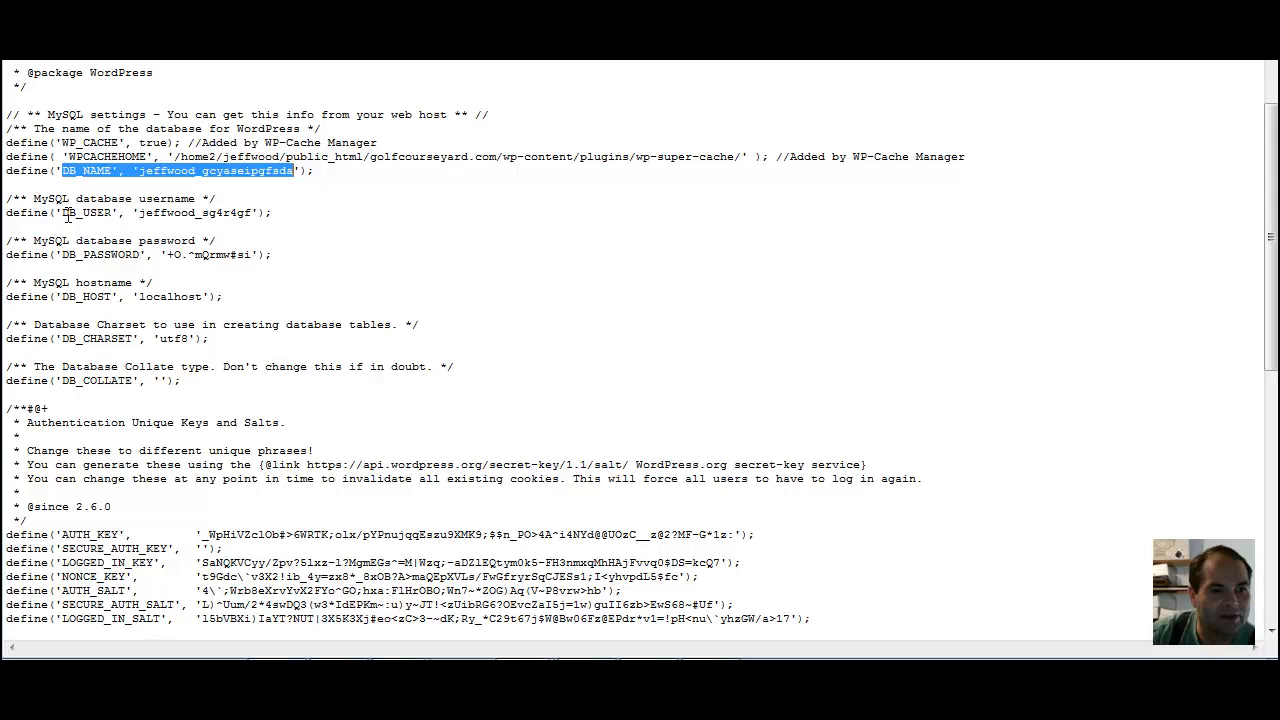
drag(128, 212, 258, 212)
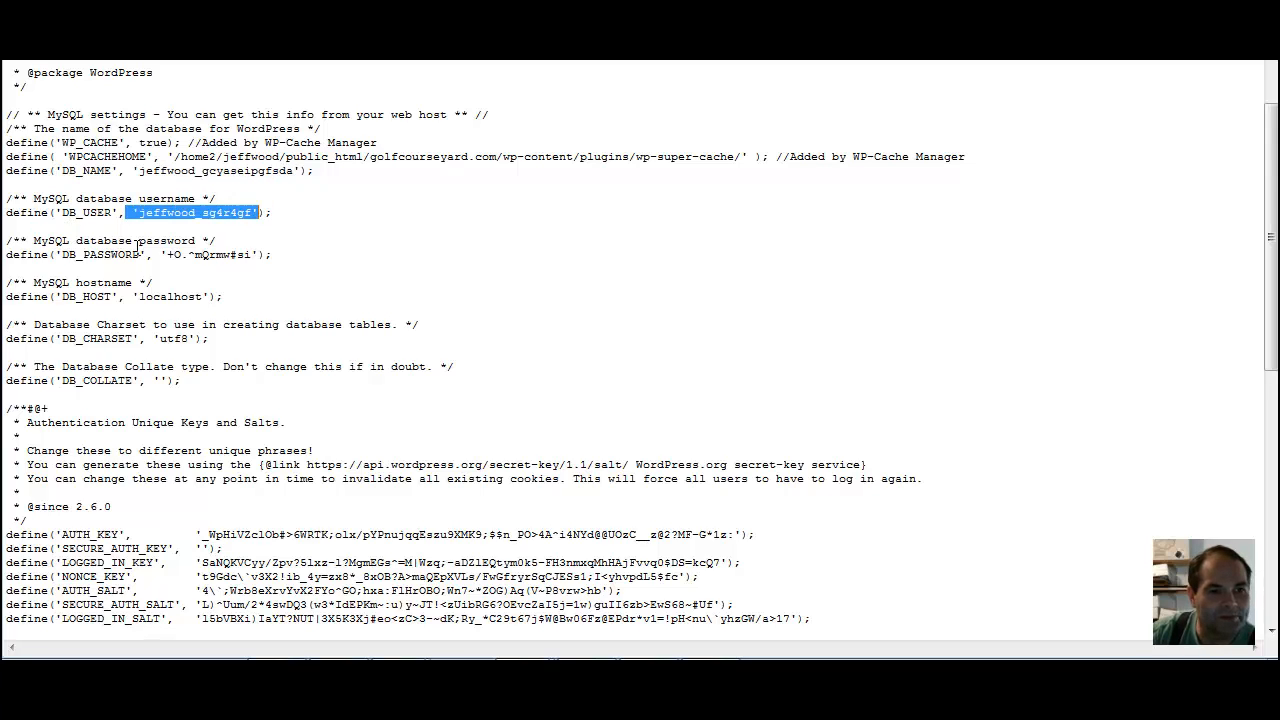
click(141, 255)
mouse_move(530, 655)
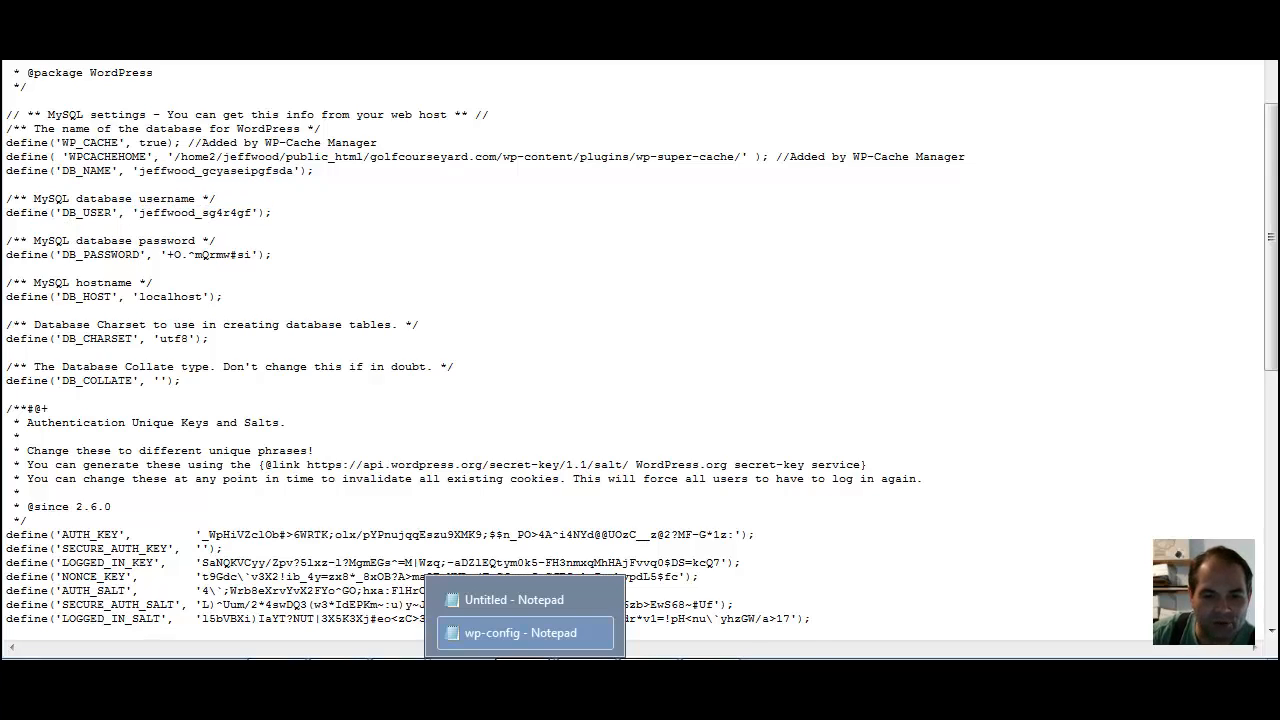
click(527, 601)
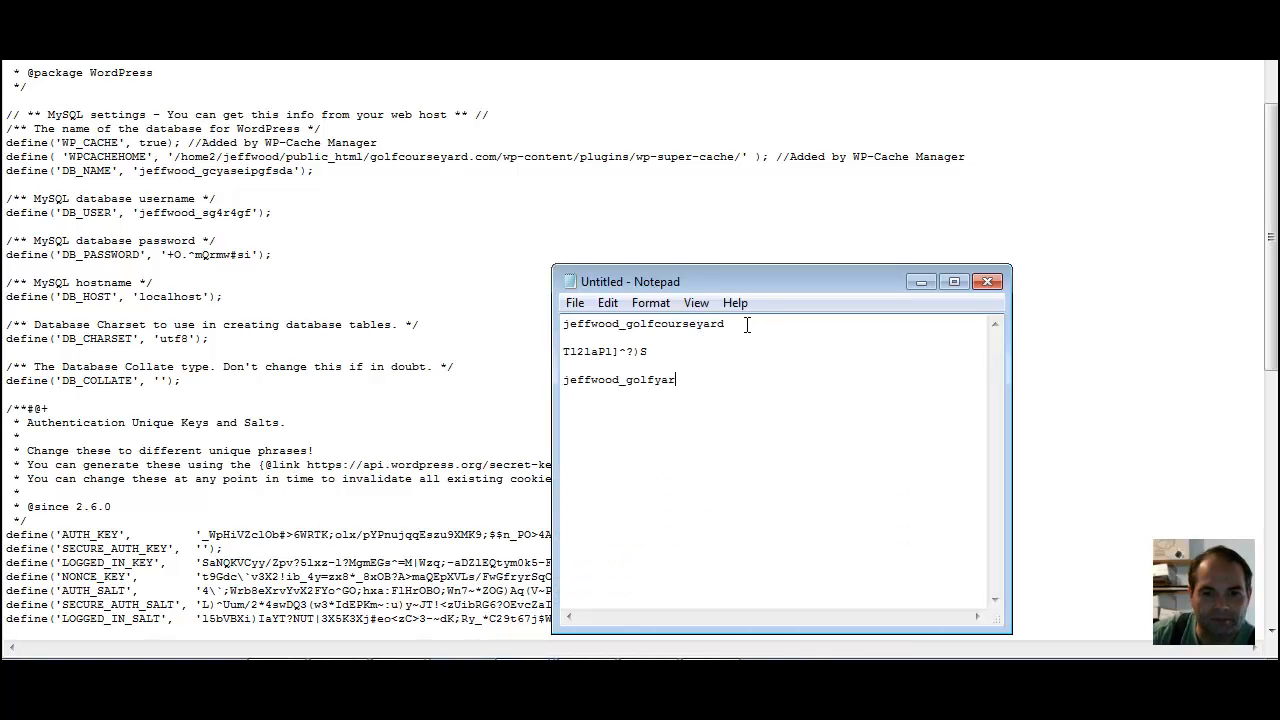
click(547, 654)
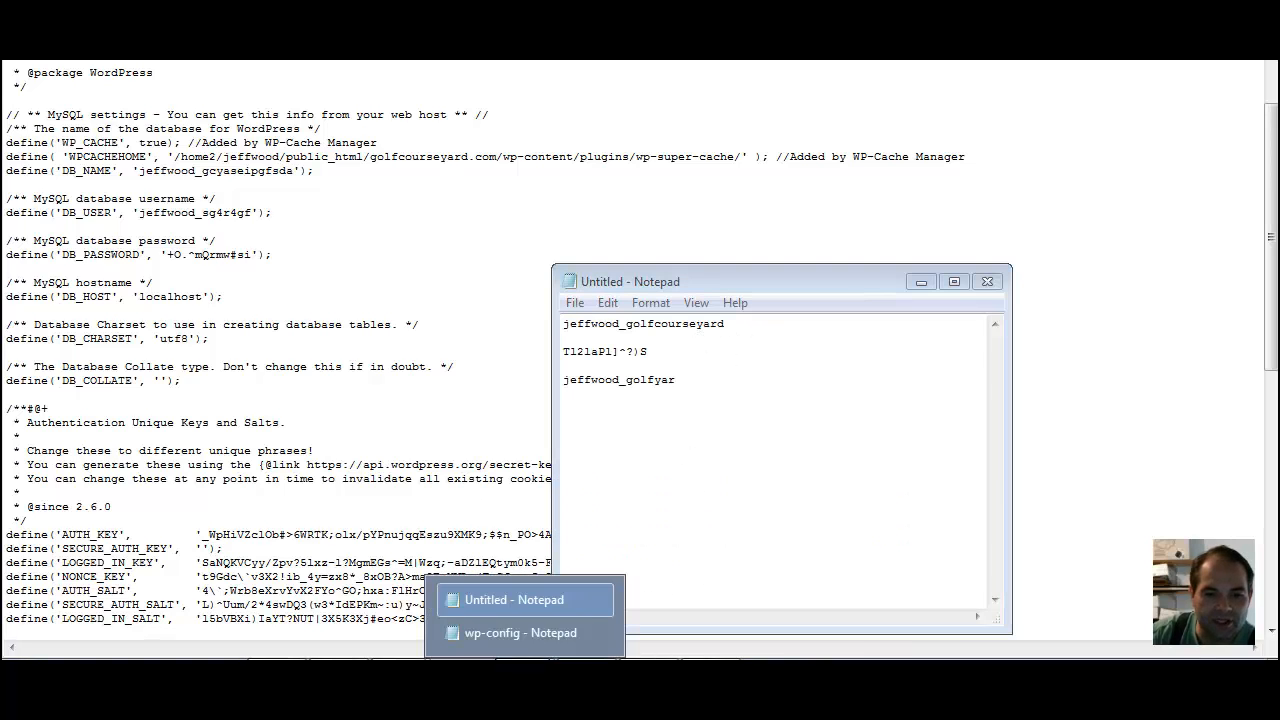
click(500, 636)
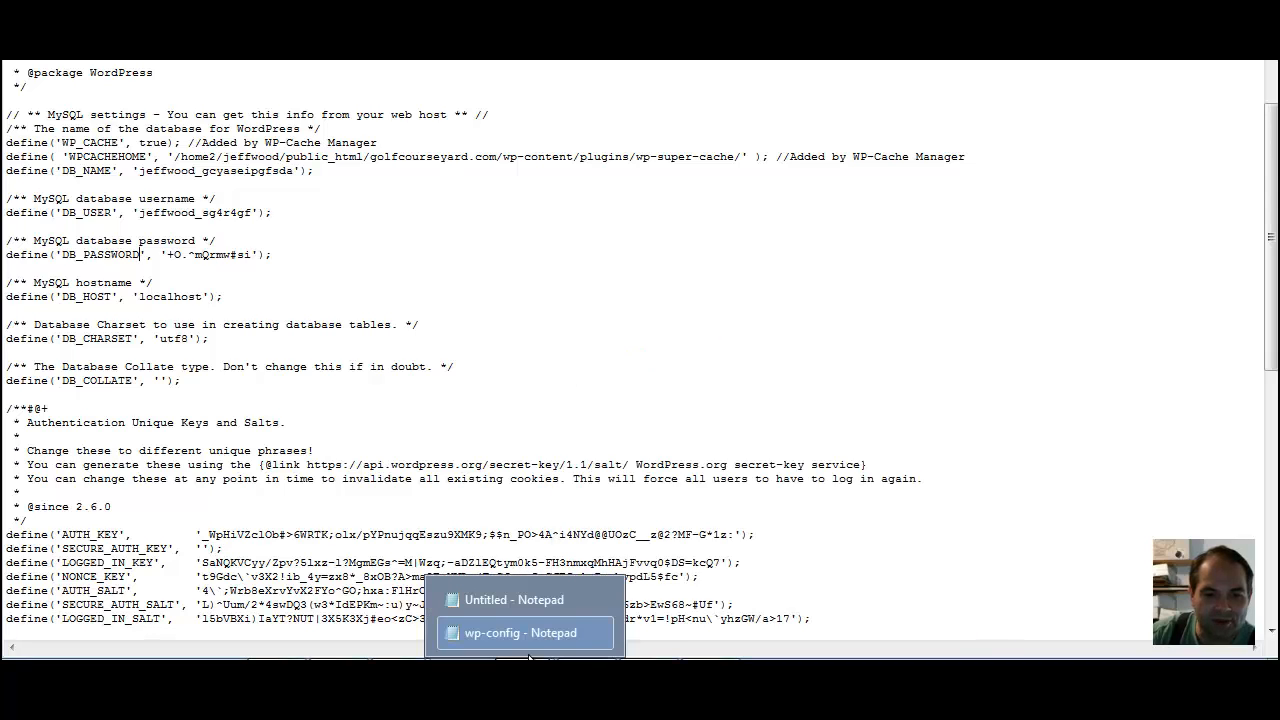
Replace the DB_NAME value in wp-config.php with the new database name copied from the untitled Notepad document
click(527, 600)
drag(731, 321, 563, 326)
right_click(578, 323)
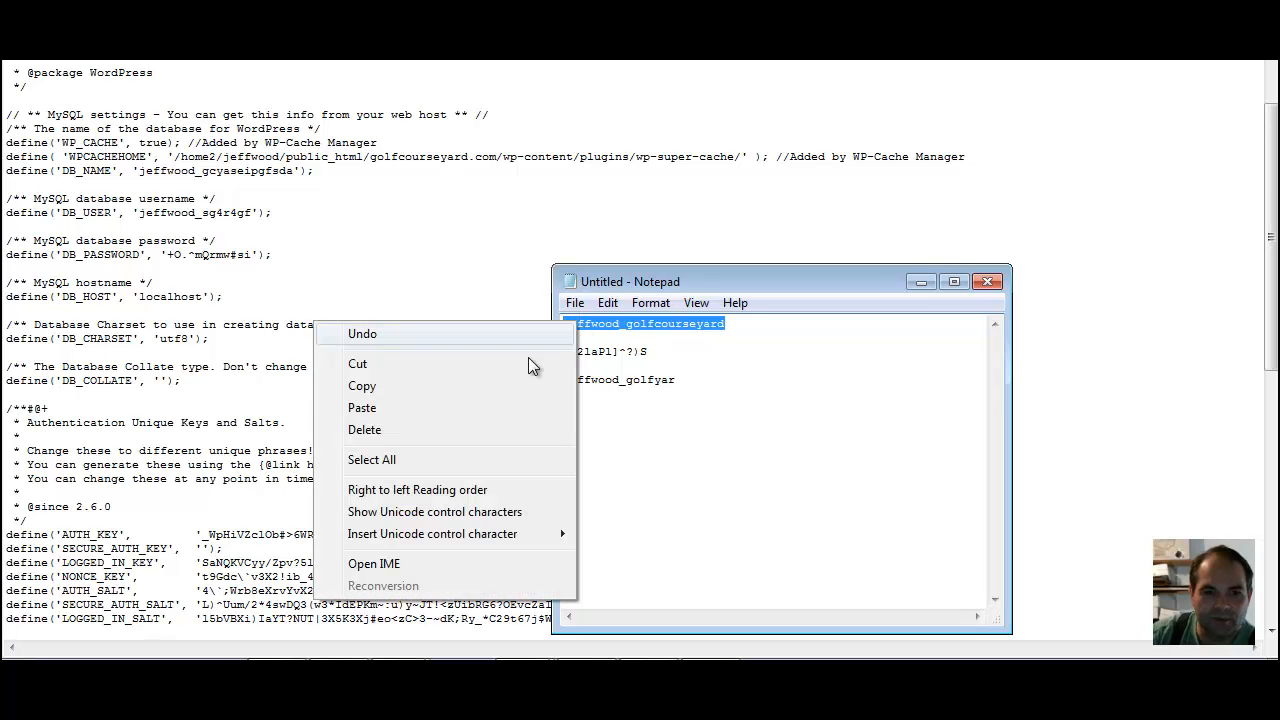
click(497, 387)
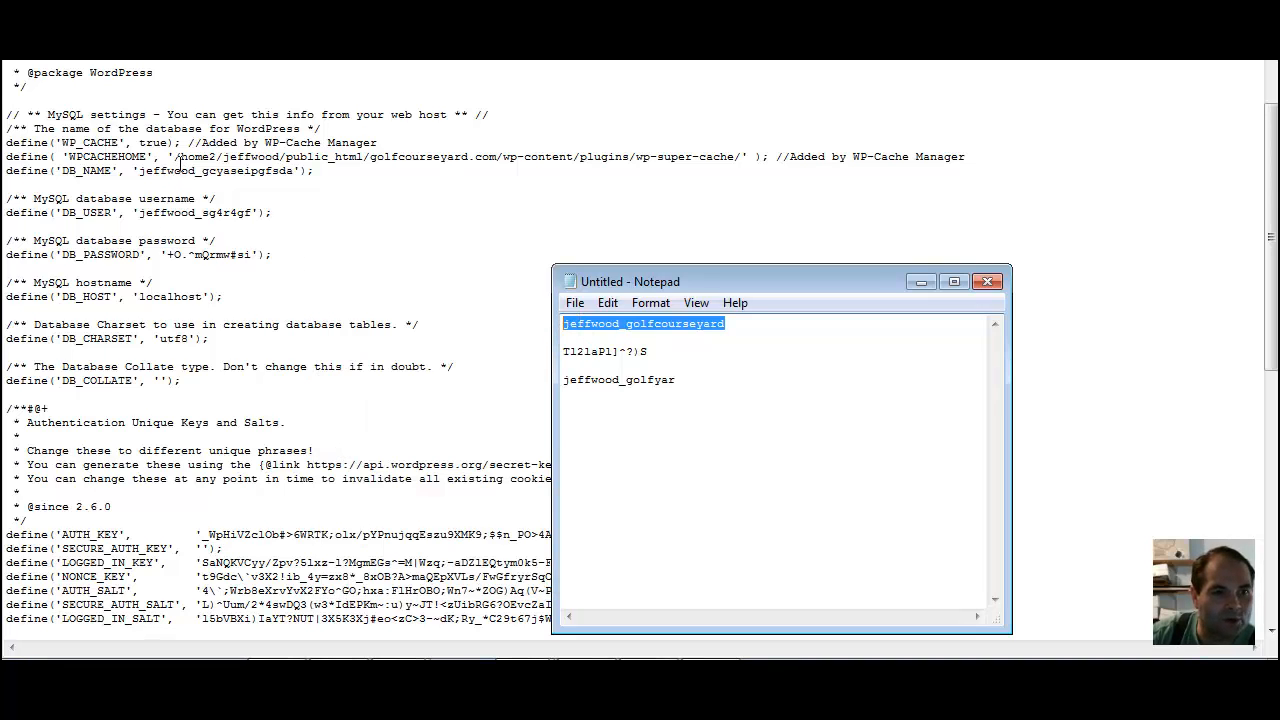
drag(140, 171, 292, 174)
right_click(268, 171)
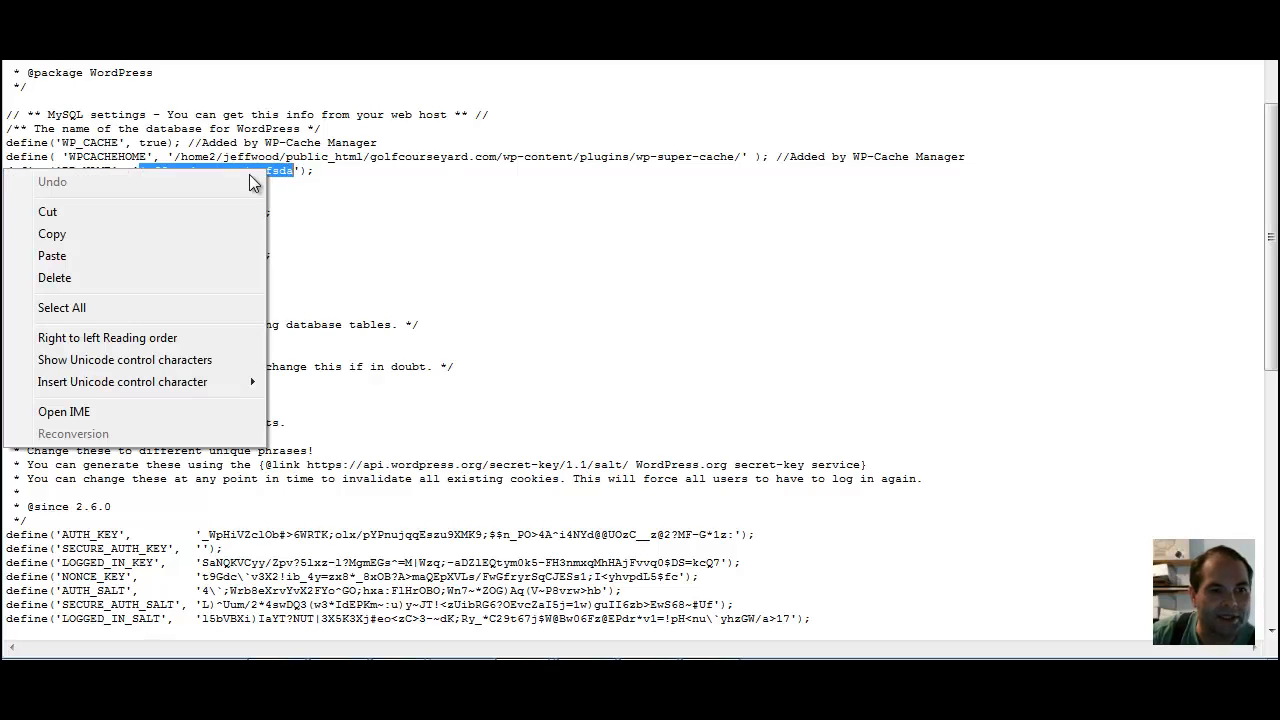
click(152, 251)
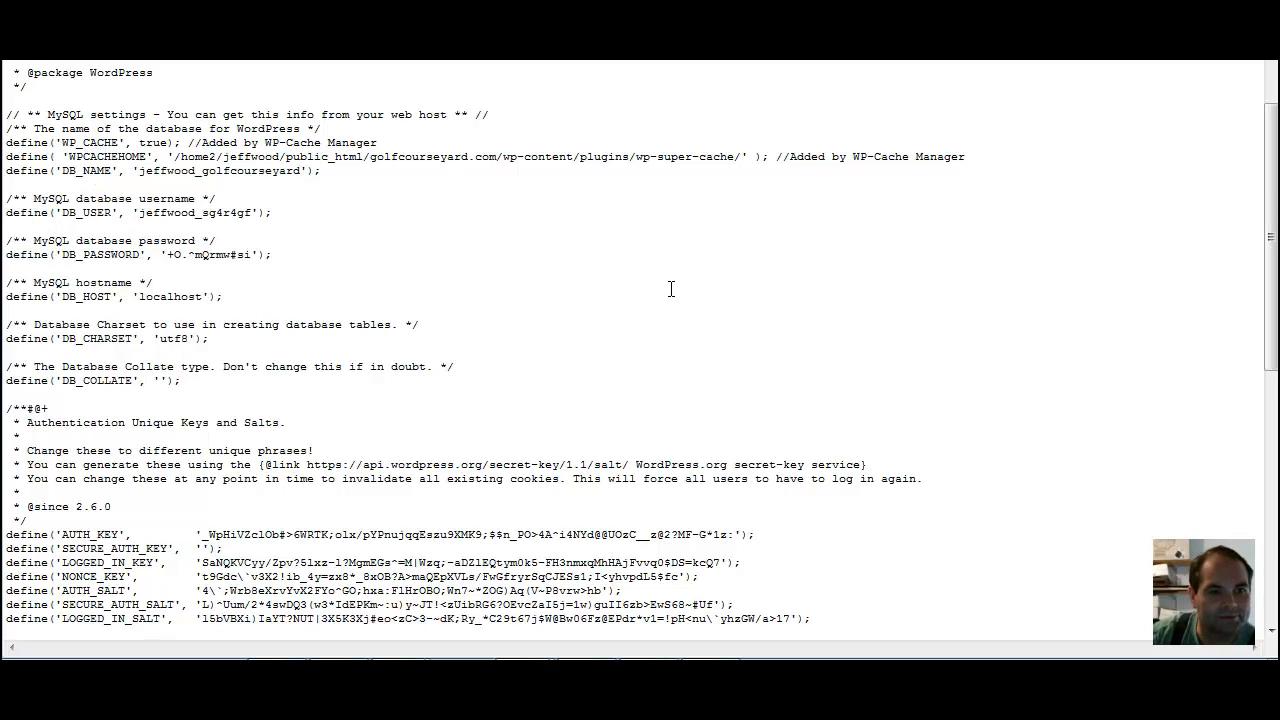
Replace the DB_USER value in wp-config.php with the new database username copied from the untitled Notepad document, keeping the surrounding quotes
click(525, 659)
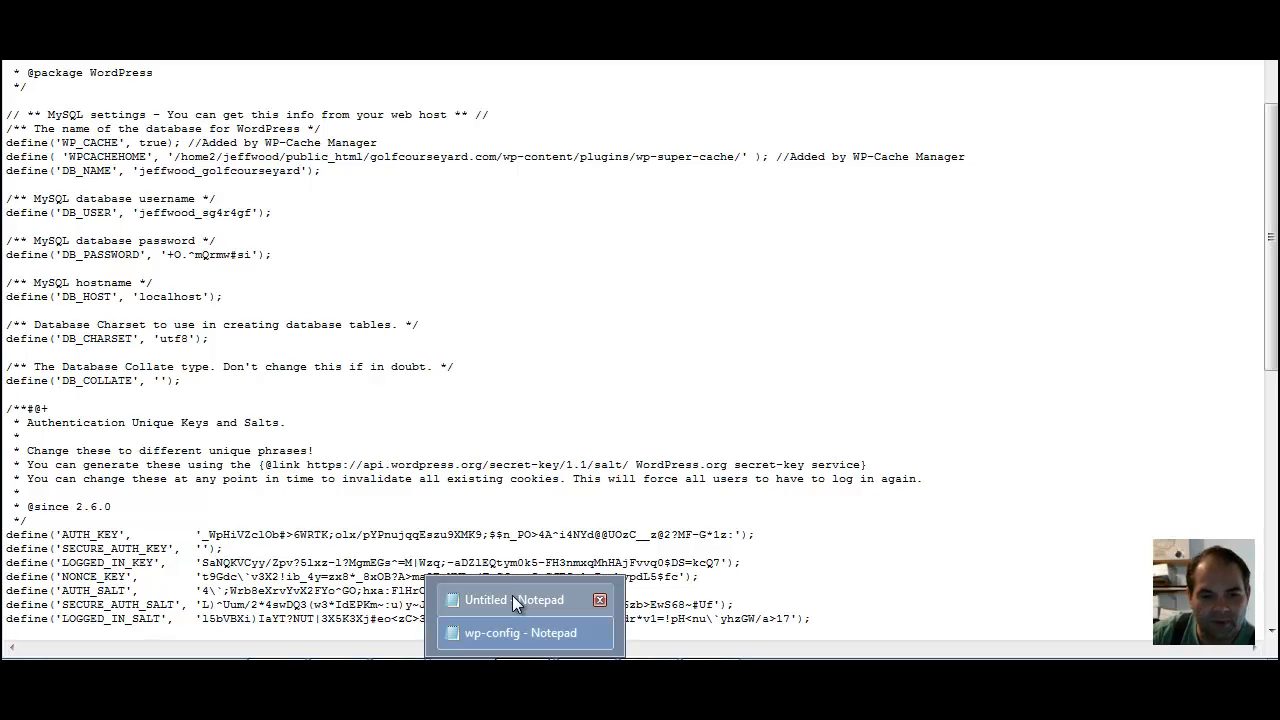
click(512, 600)
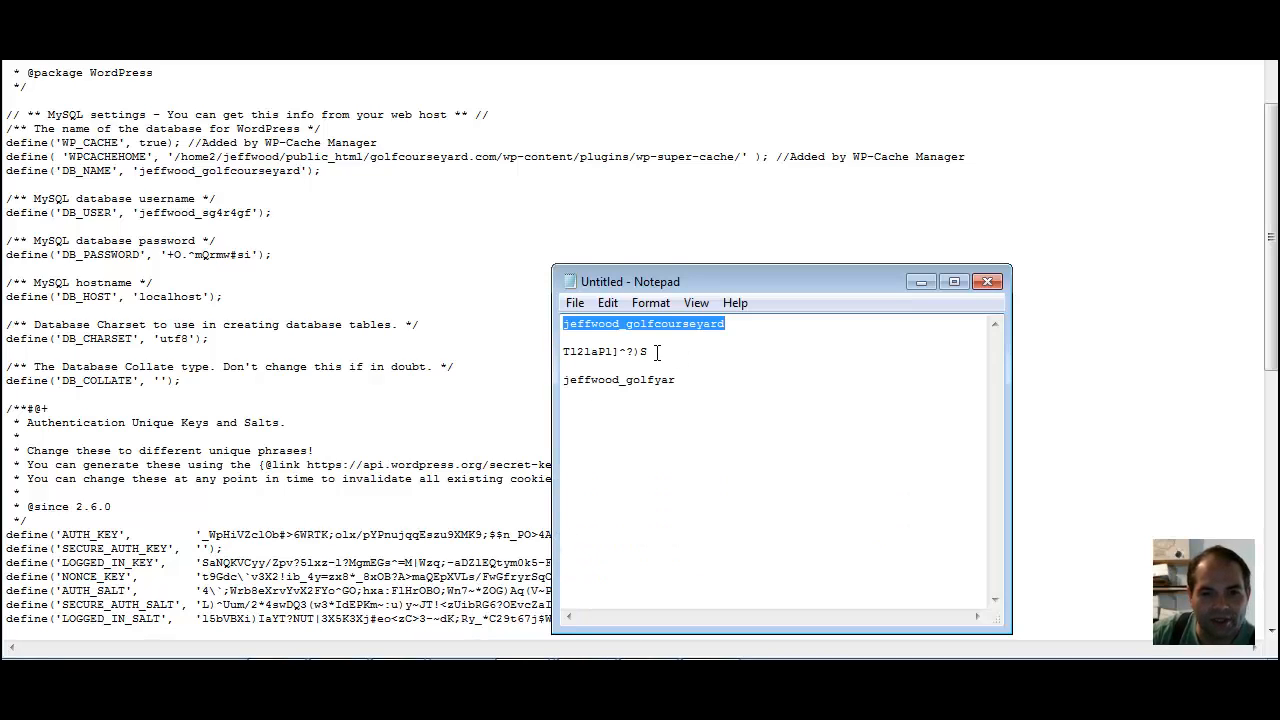
drag(679, 379, 565, 385)
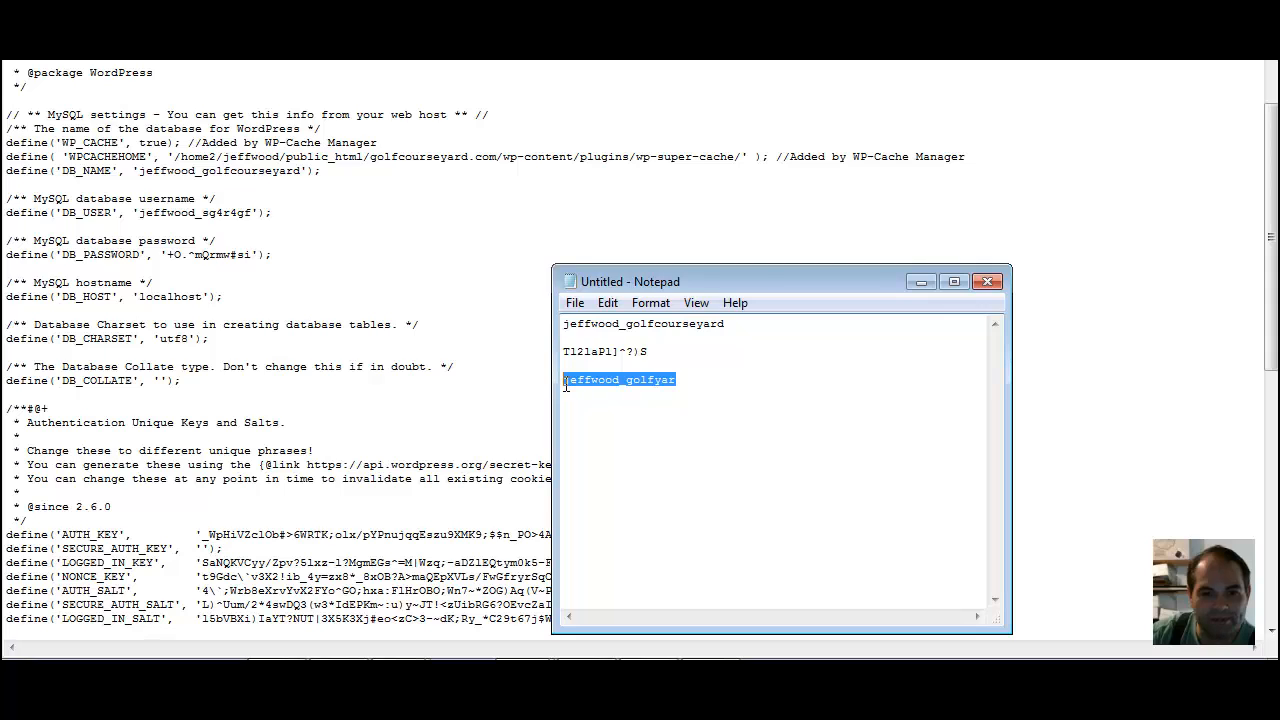
right_click(570, 385)
click(426, 175)
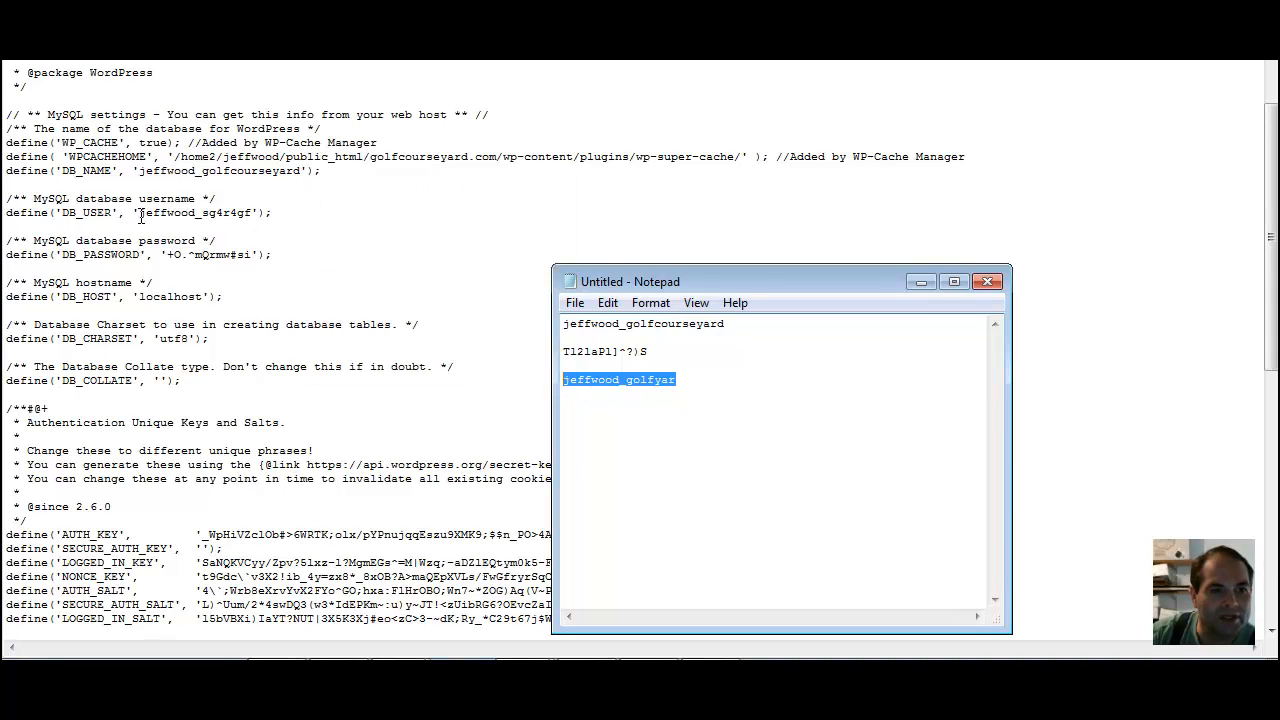
drag(141, 216, 253, 217)
right_click(238, 215)
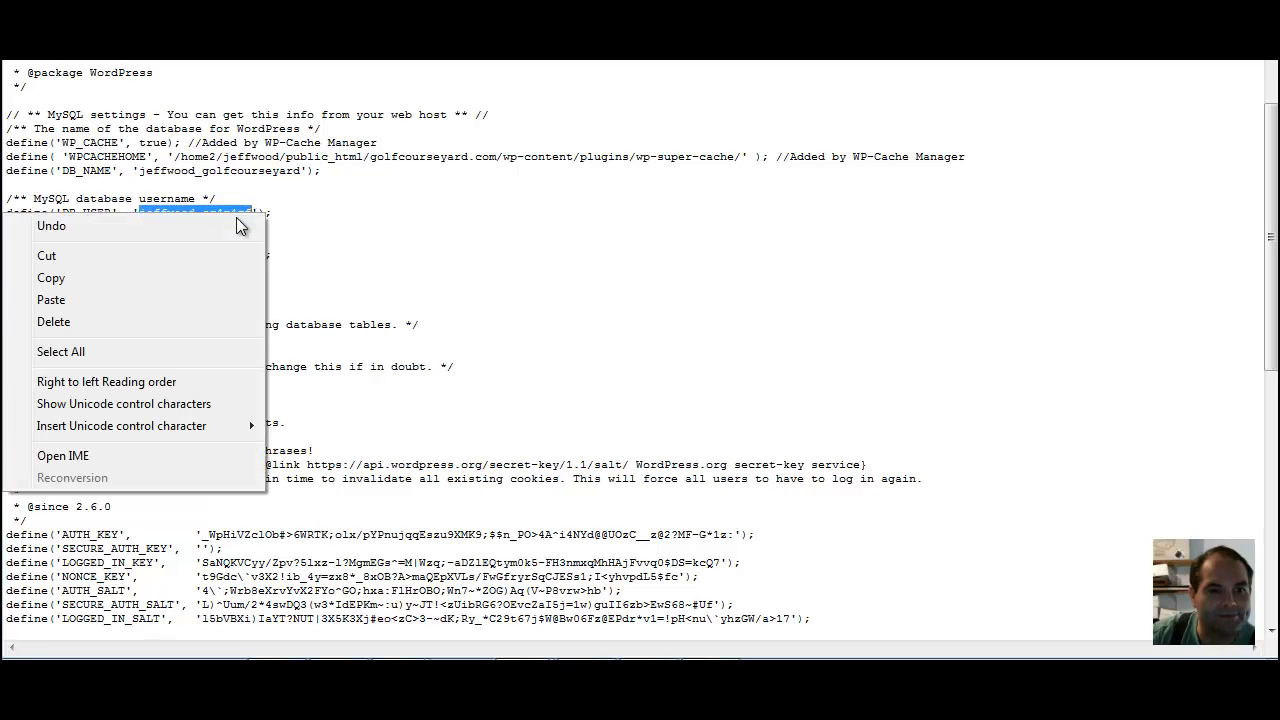
click(167, 305)
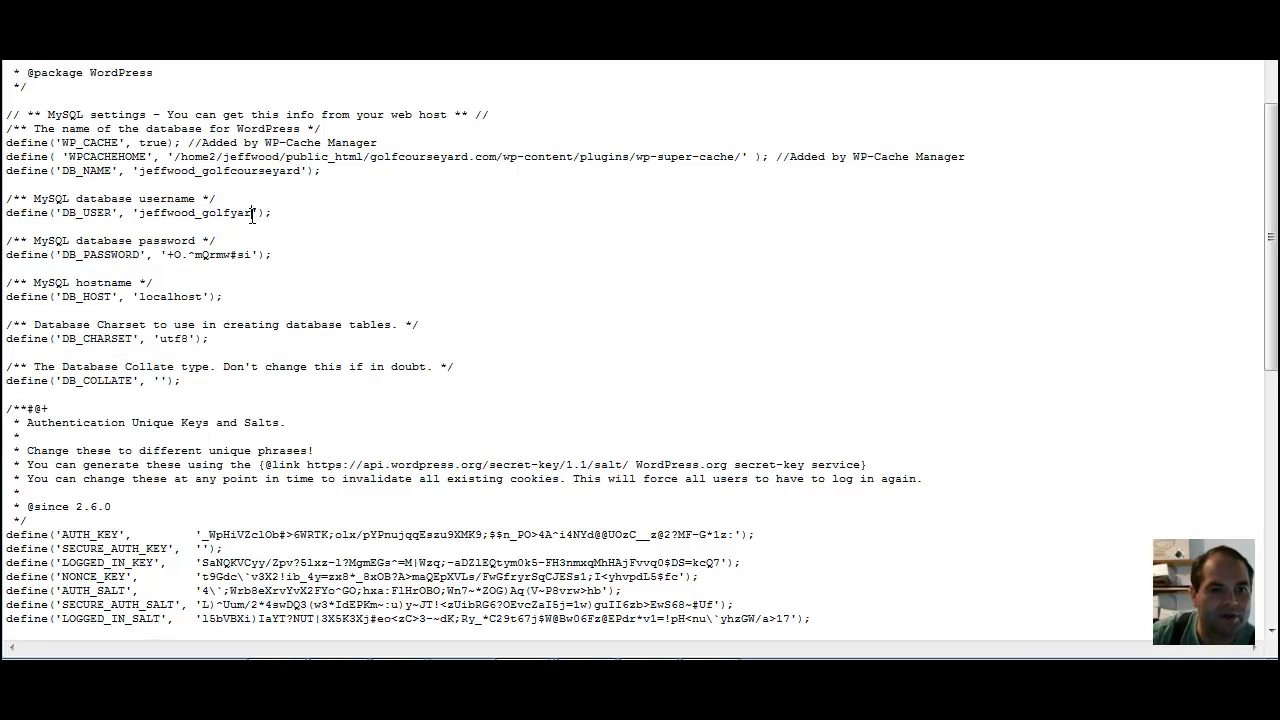
drag(251, 215, 258, 216)
click(251, 215)
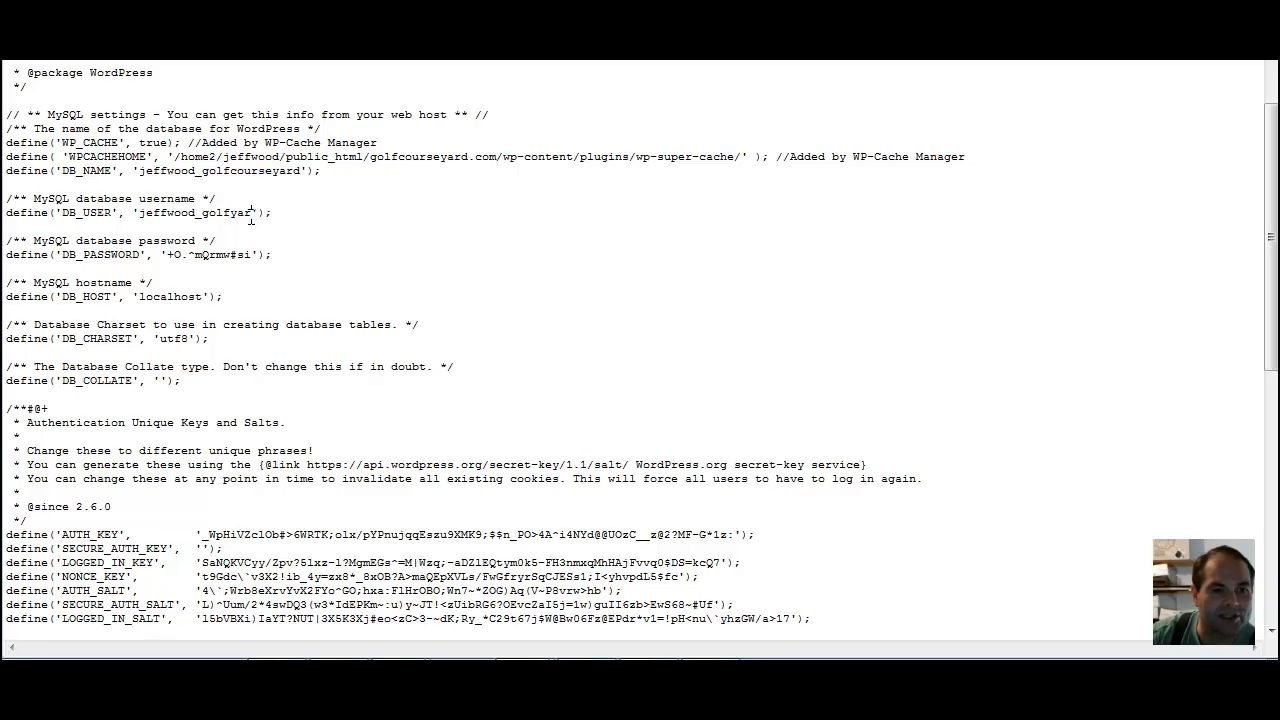
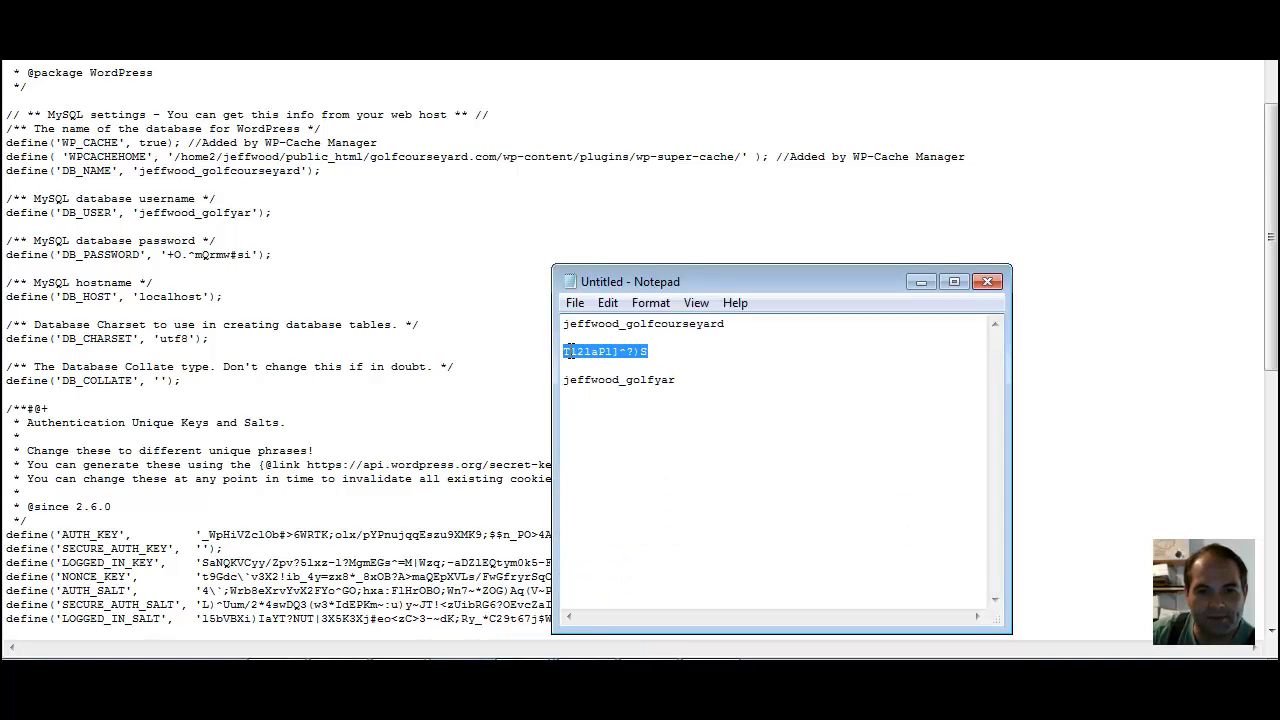
Replace the DB_PASSWORD value in wp-config.php with the new database password copied from the untitled Notepad document, keeping the surrounding quotes
right_click(568, 351)
click(443, 418)
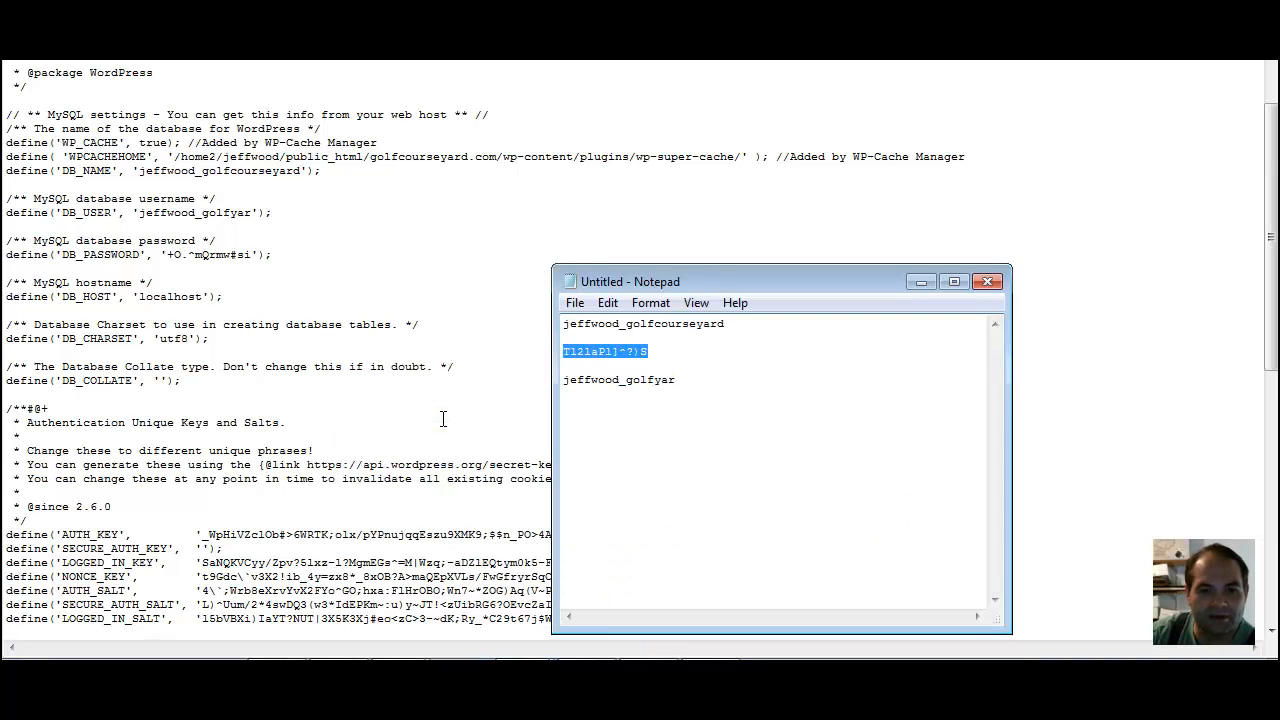
click(168, 254)
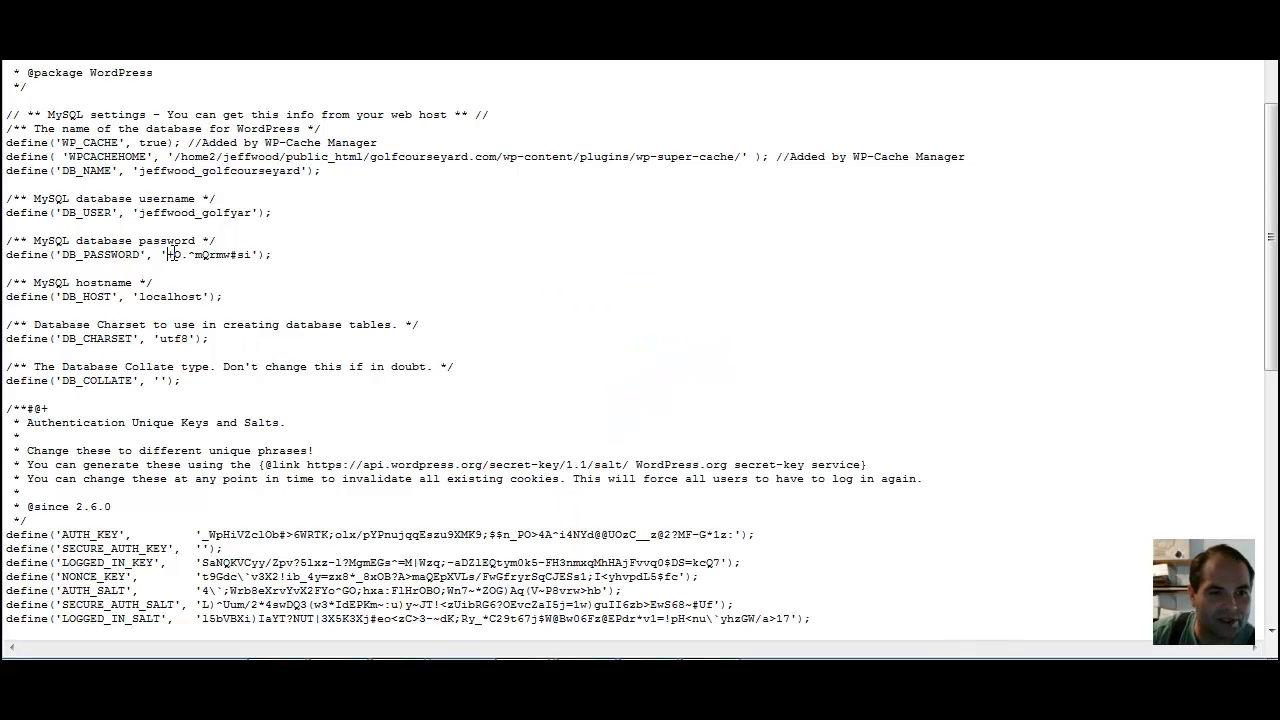
drag(168, 254, 254, 254)
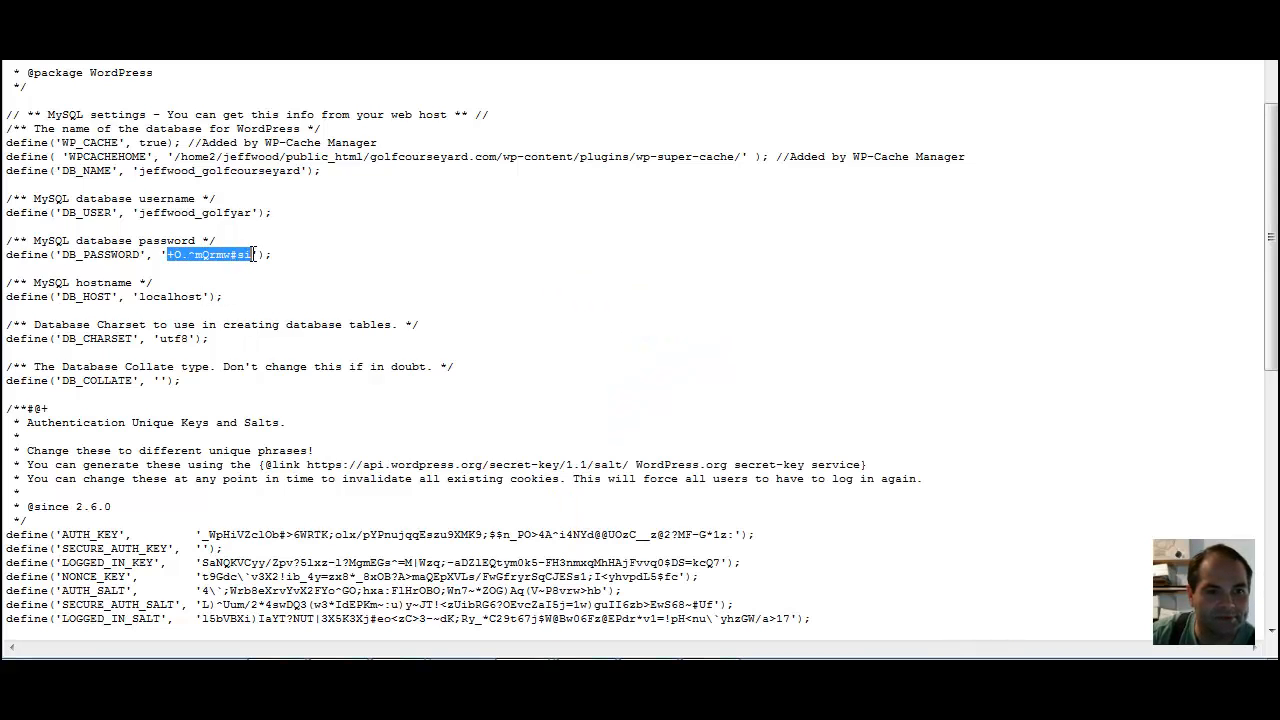
right_click(245, 254)
click(159, 339)
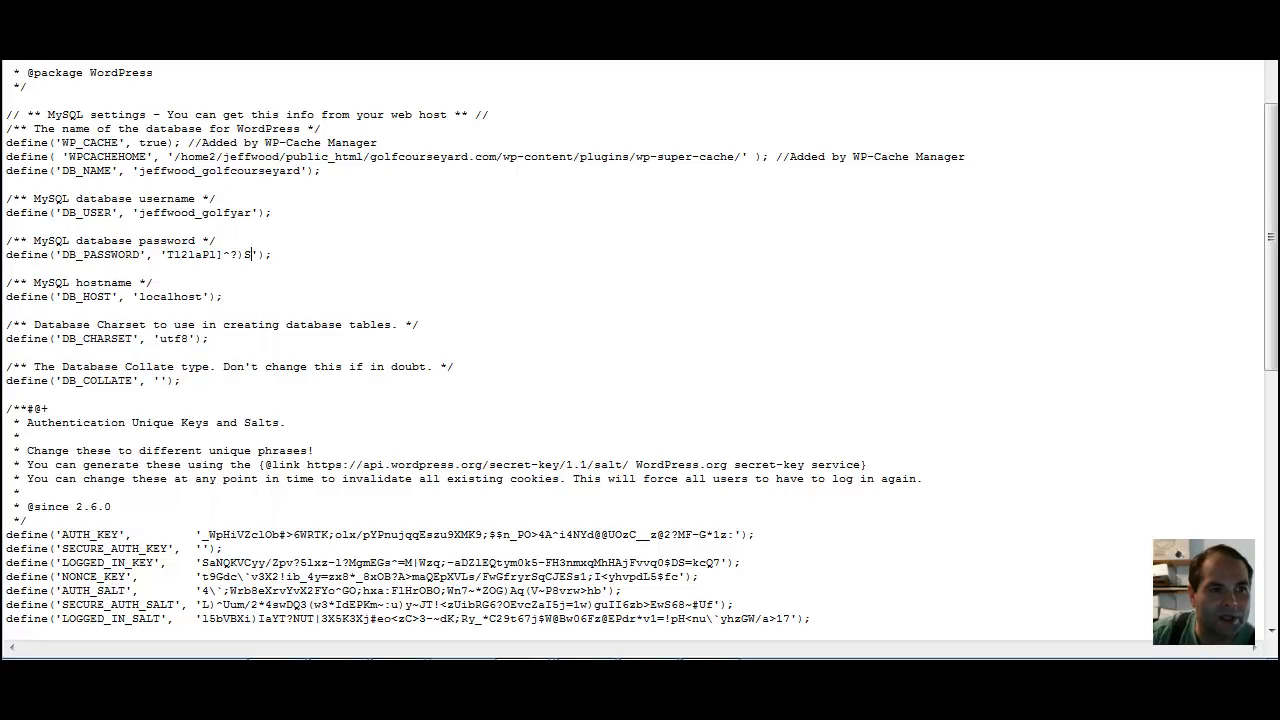
Save wp-config.php and upload it back to the server, finishing editing and deleting the local file, and close its Notepad window
key(alt+f)
click(74, 71)
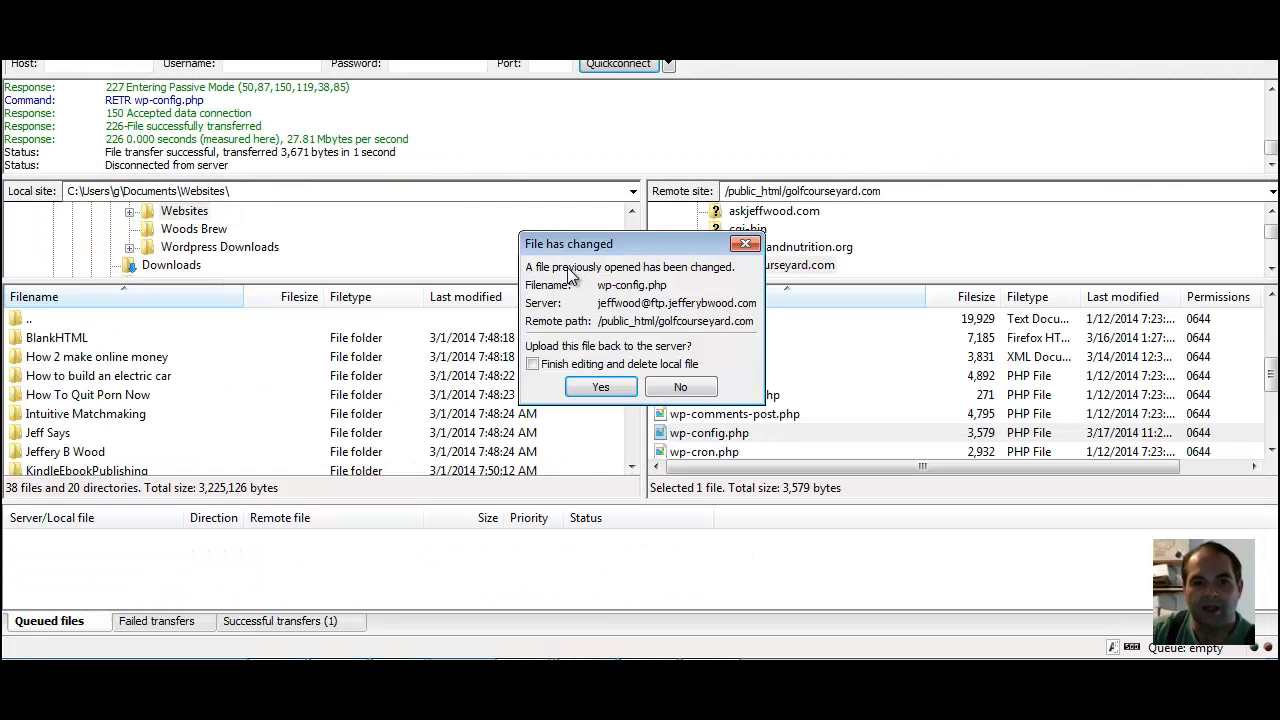
click(533, 365)
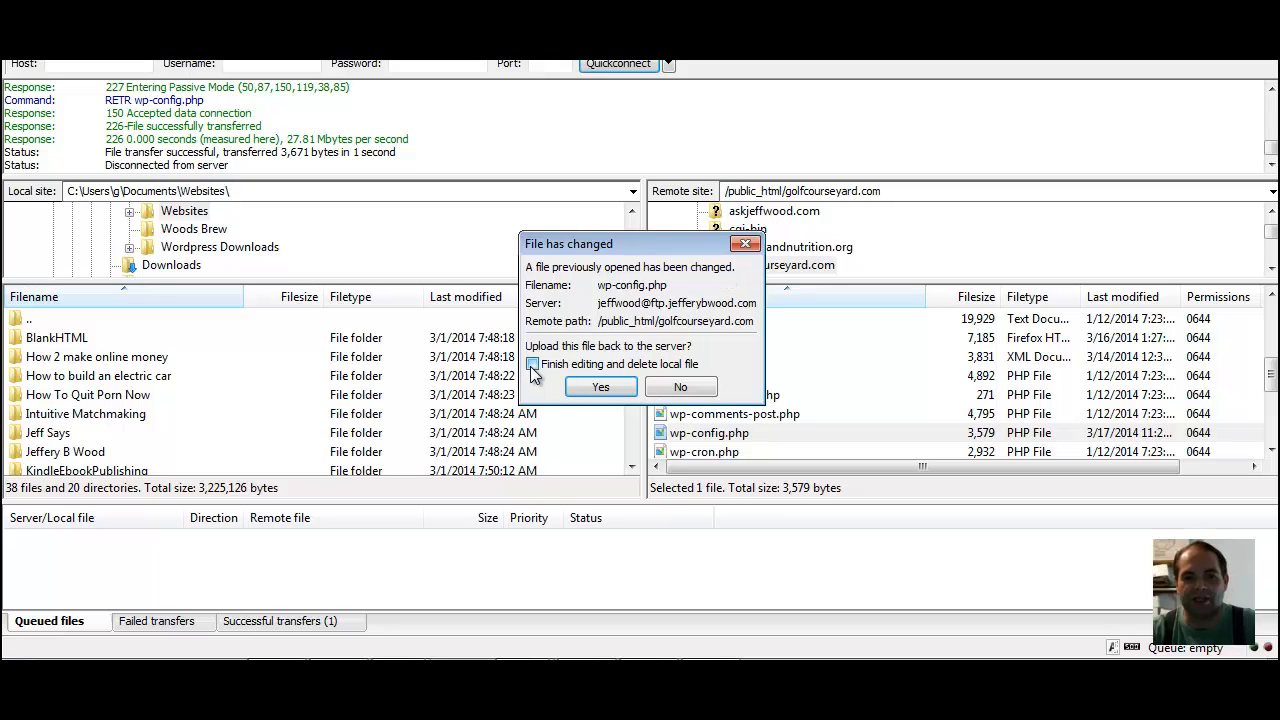
click(601, 388)
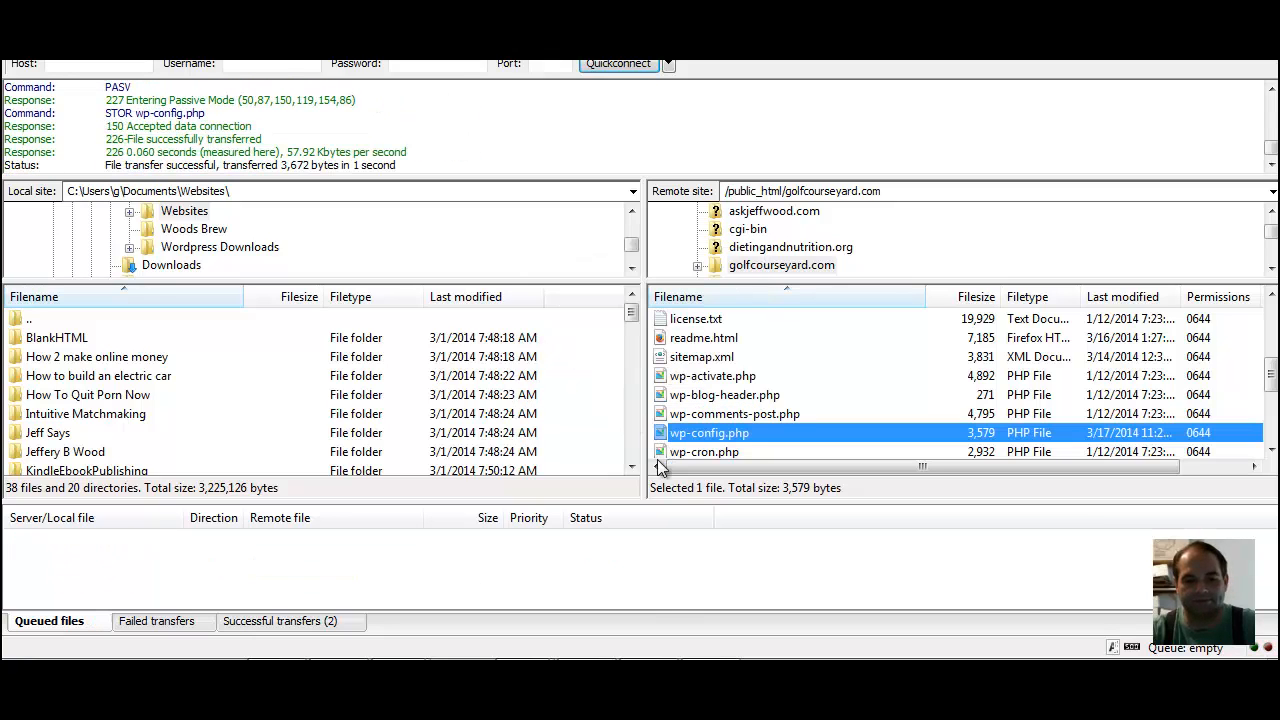
click(527, 674)
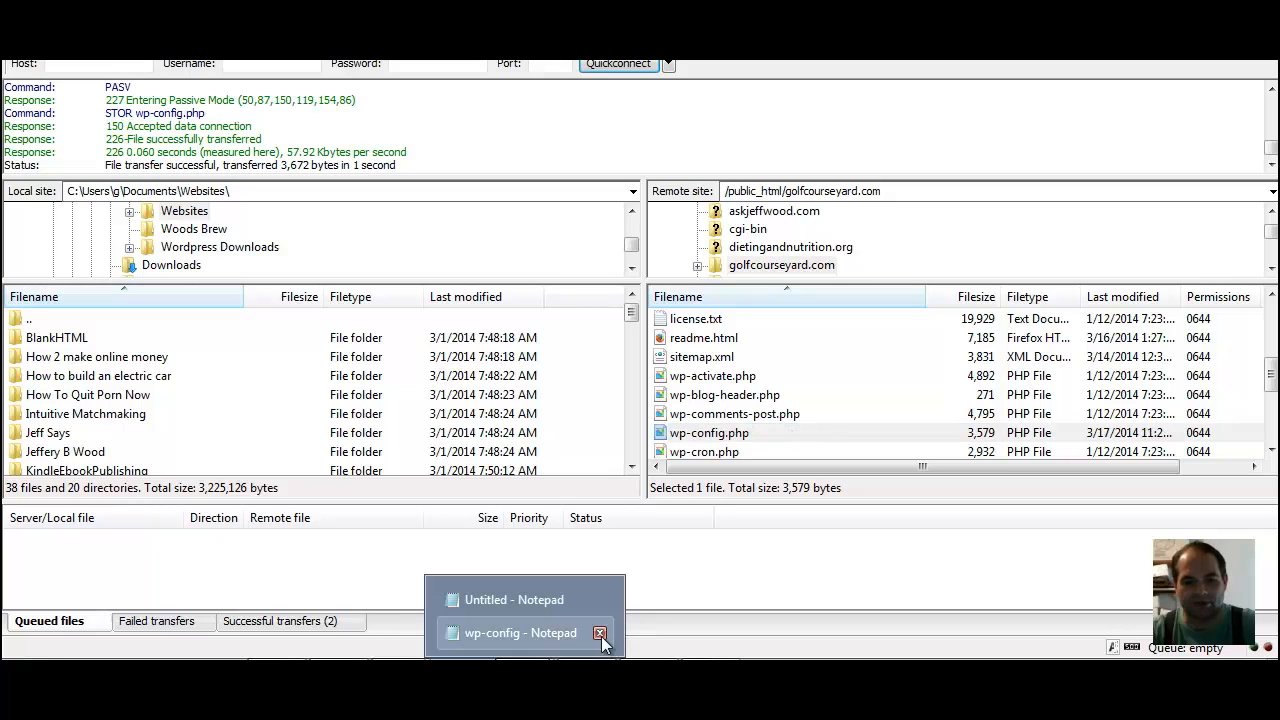
click(600, 634)
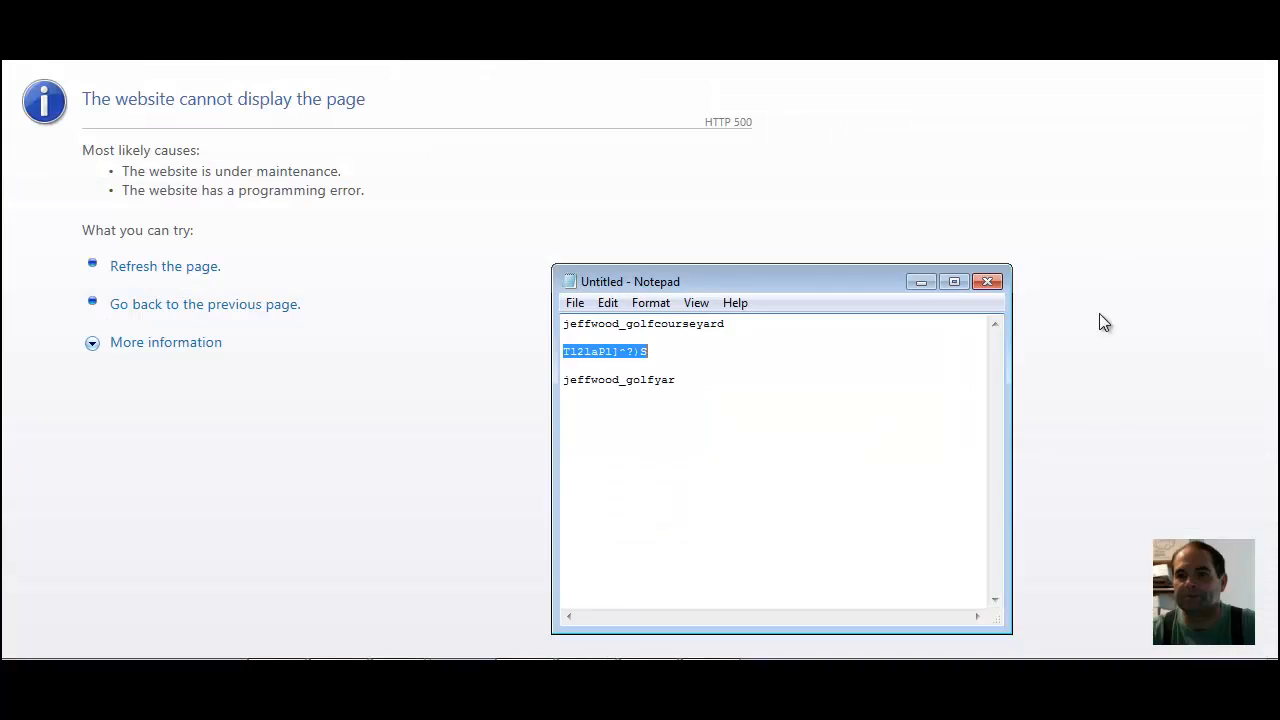
Reload golfcourseyard.com in the browser and open its wp-admin address to check how the site responds to the new database settings
click(919, 282)
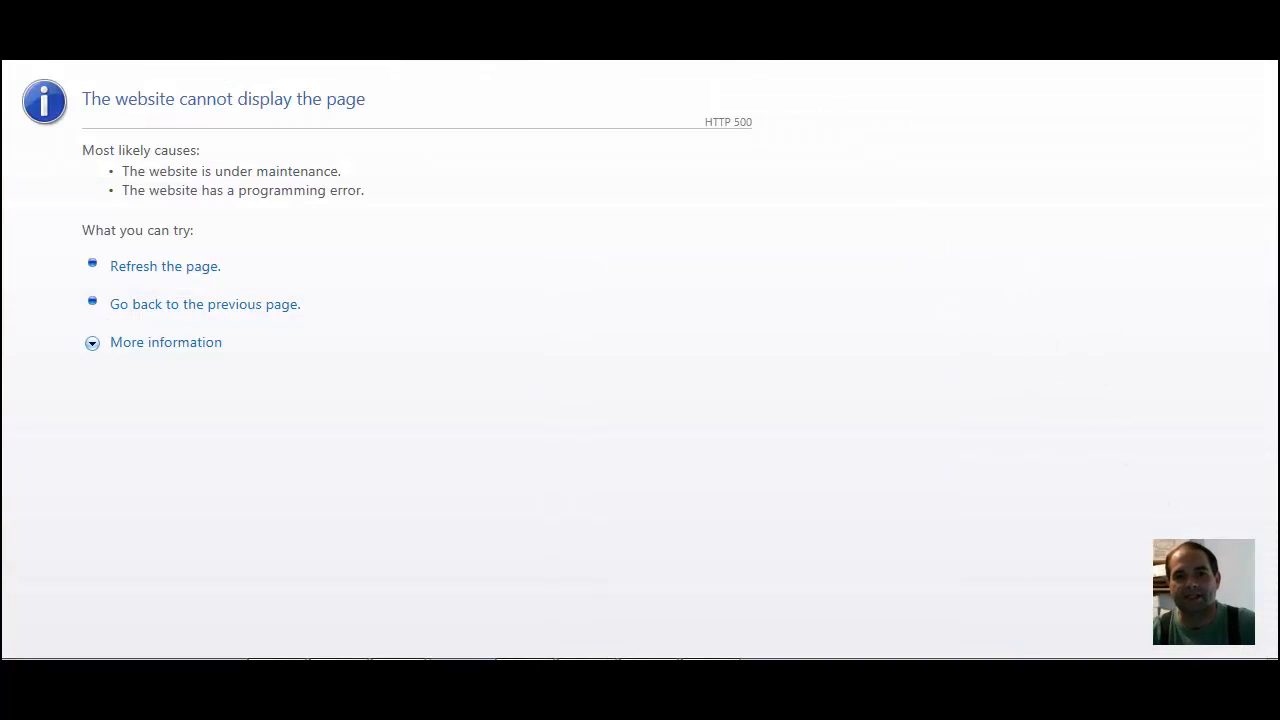
click(740, 44)
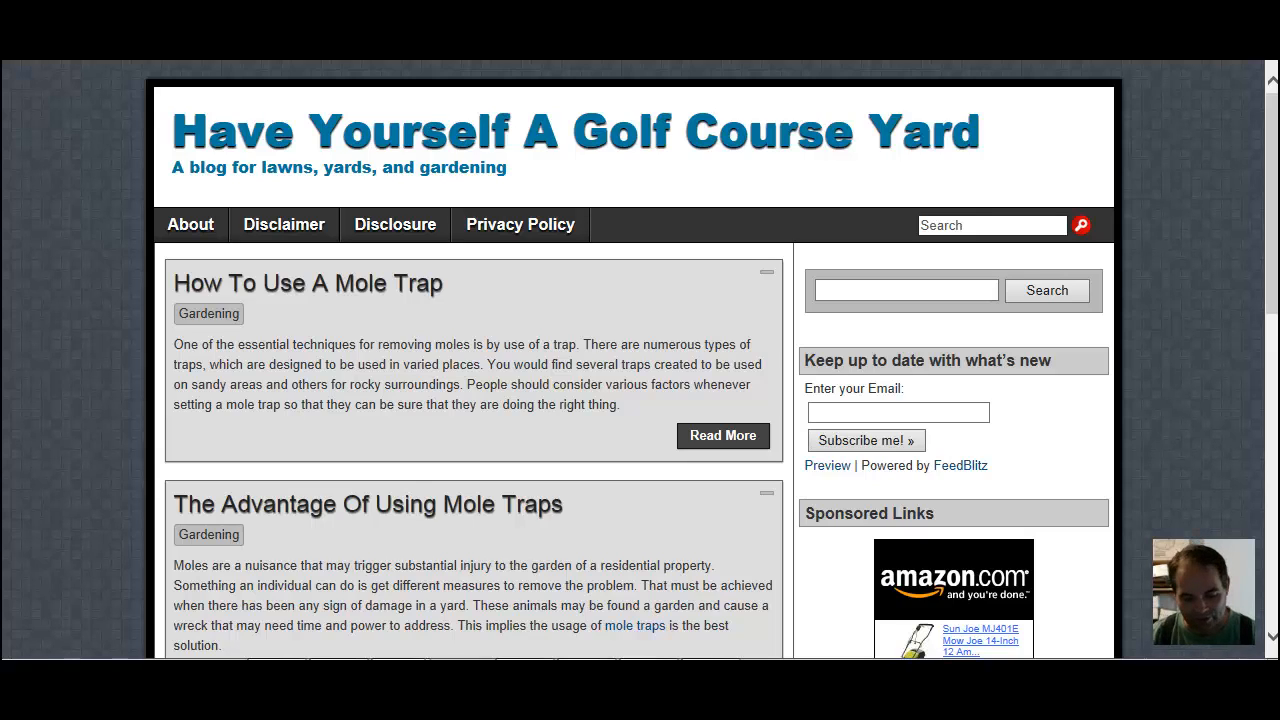
text(wp)
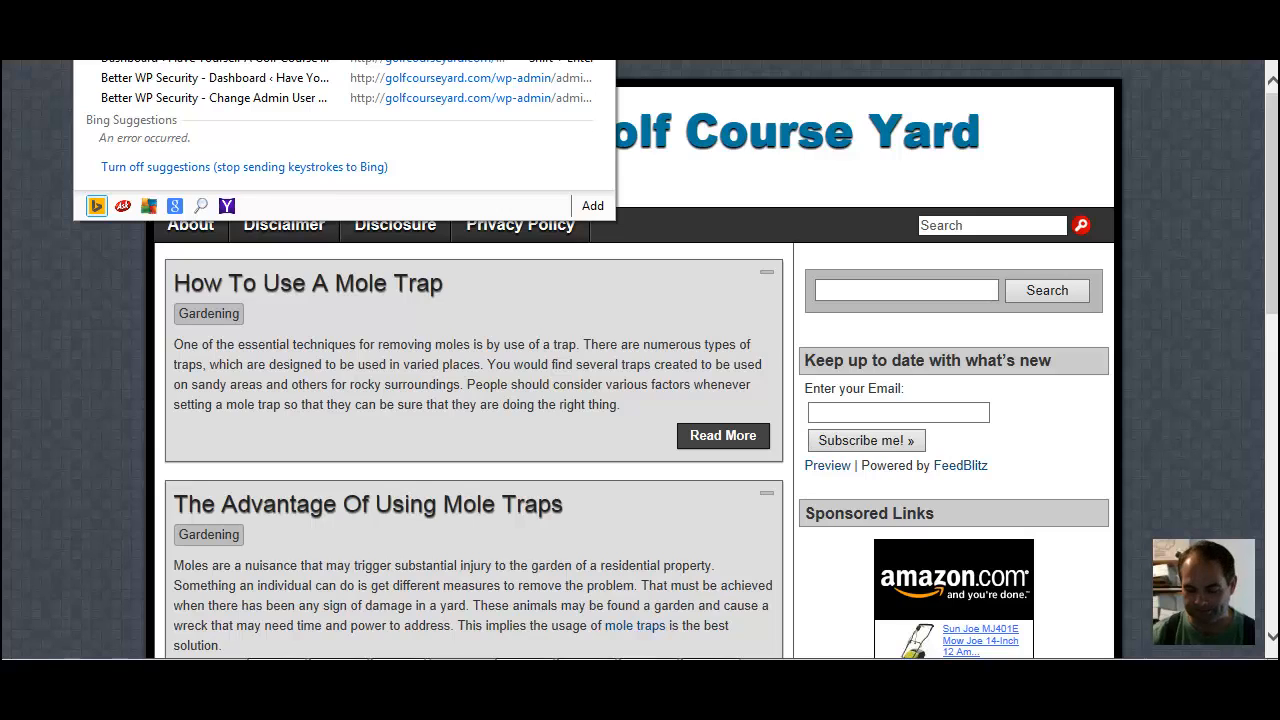
key(Return)
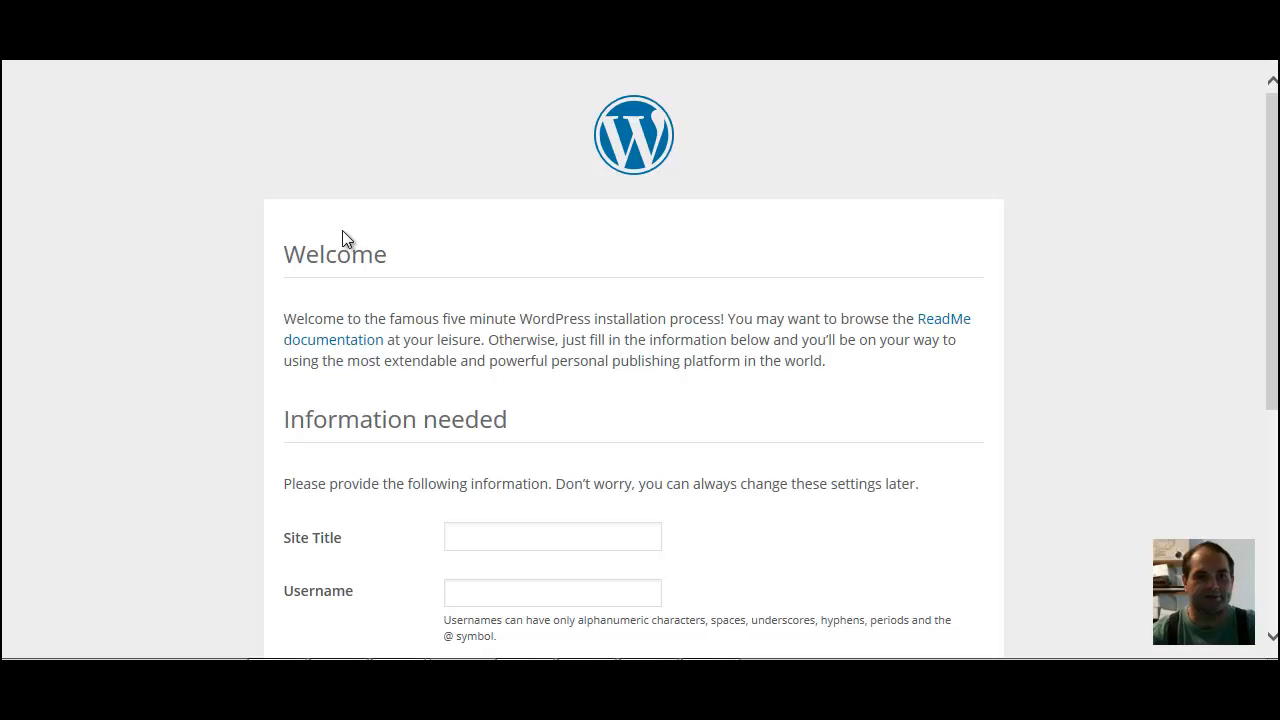
scroll(346, 222, down, 4)
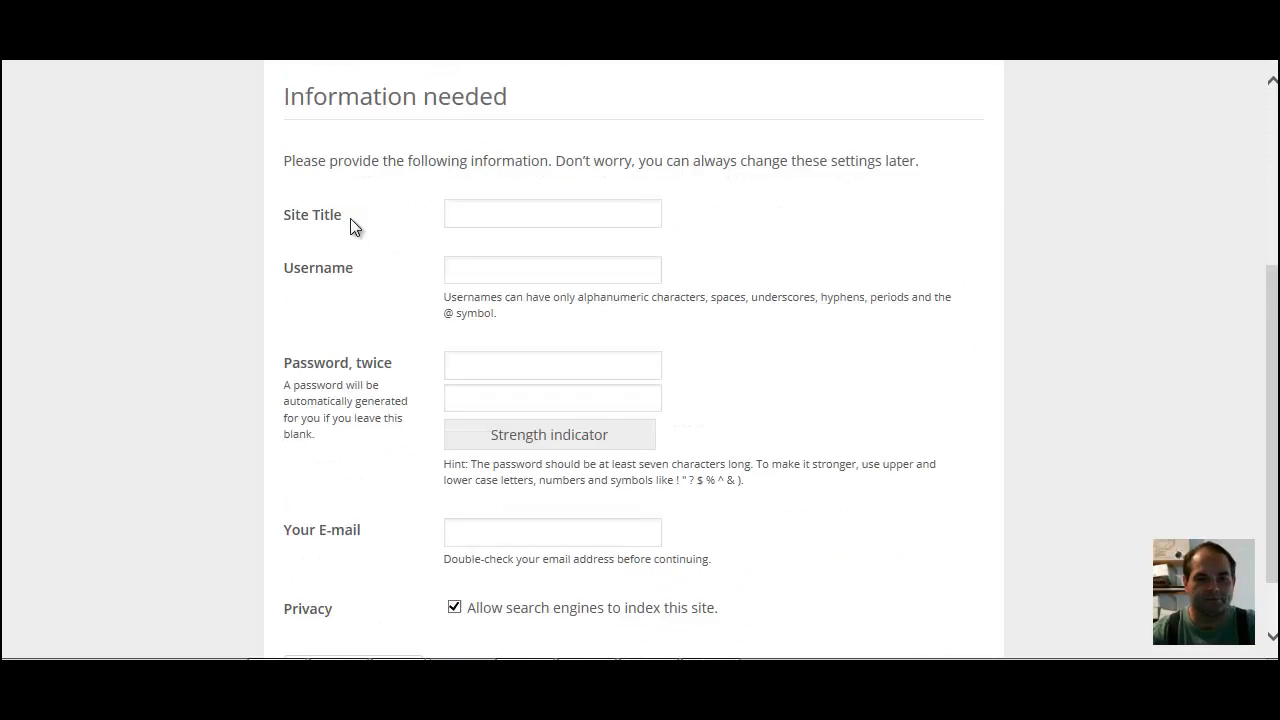
scroll(350, 224, up, 4)
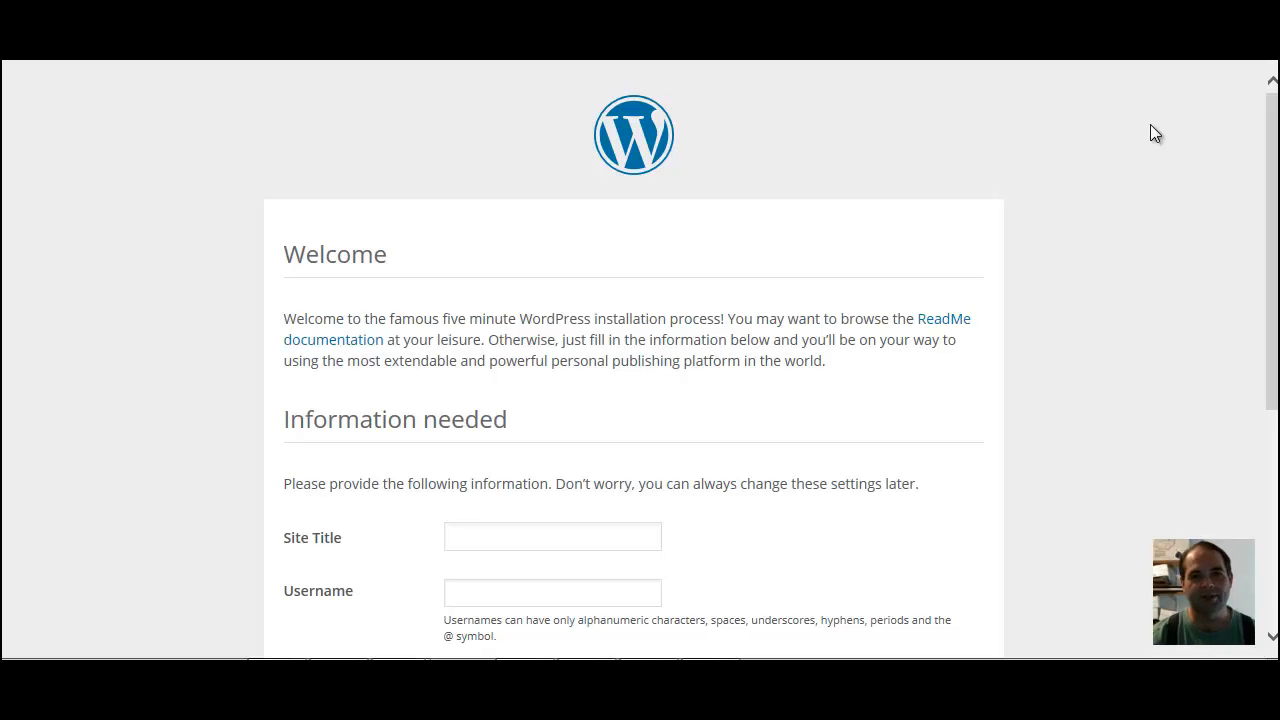
Log in to the HostGator control panel with the saved site login, dismiss the Cloud Backup offer and open phpMyAdmin
click(316, 58)
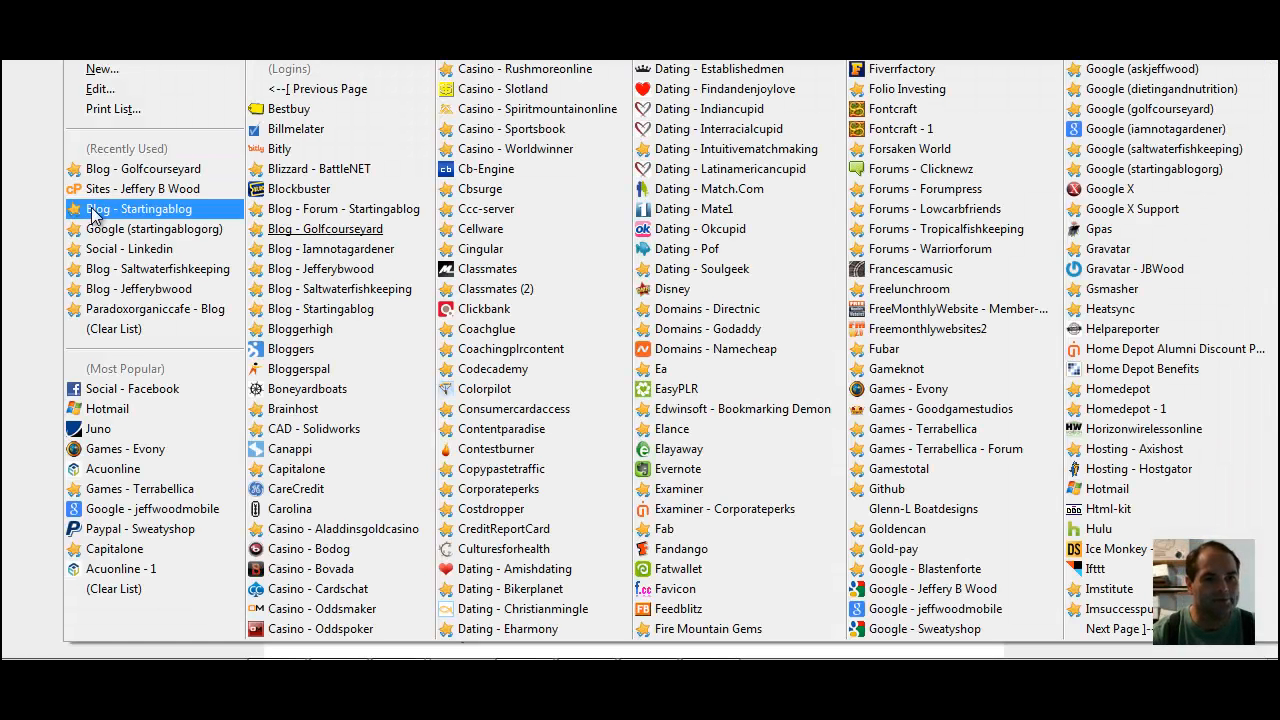
click(115, 191)
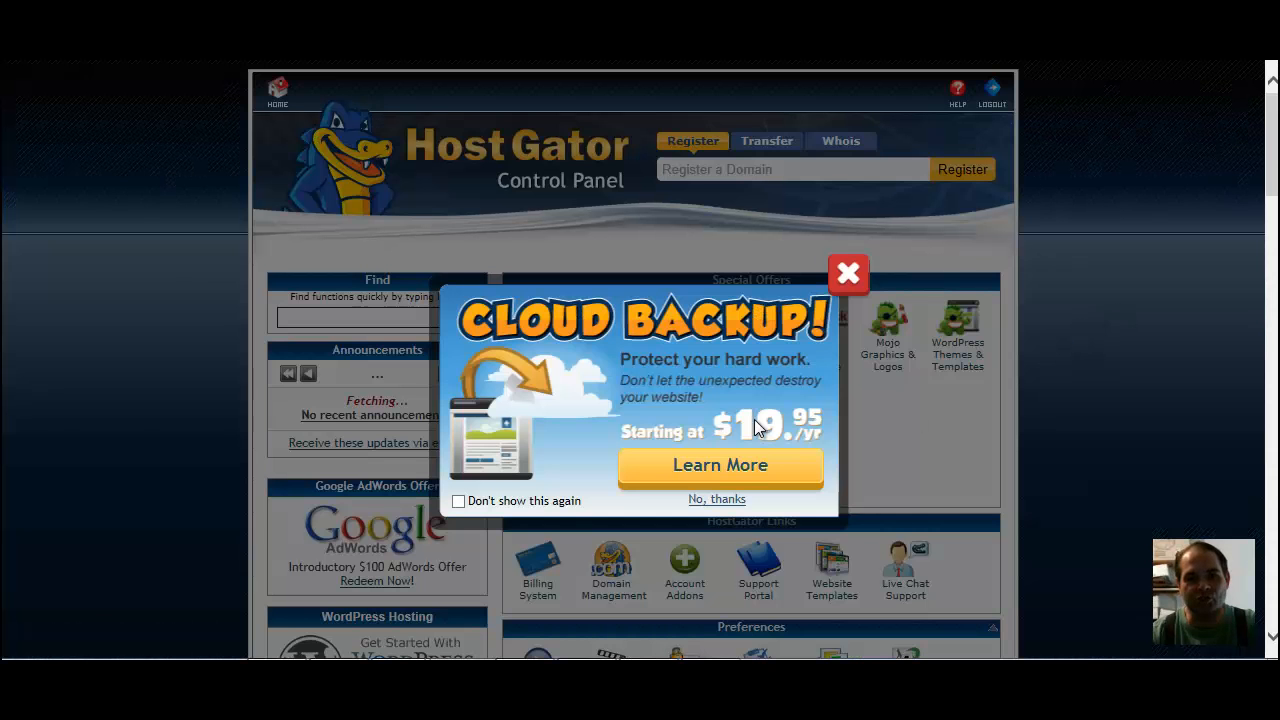
click(847, 281)
drag(1270, 200, 1268, 473)
scroll(1268, 473, up, 2)
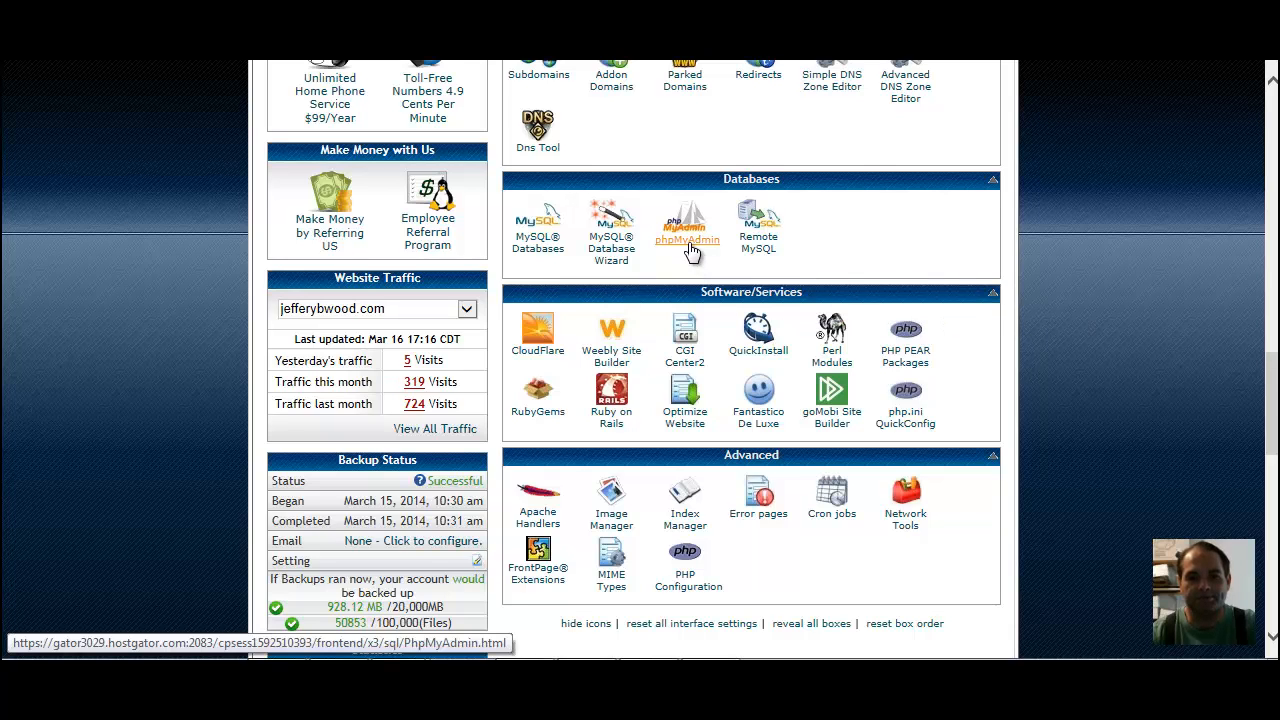
click(687, 240)
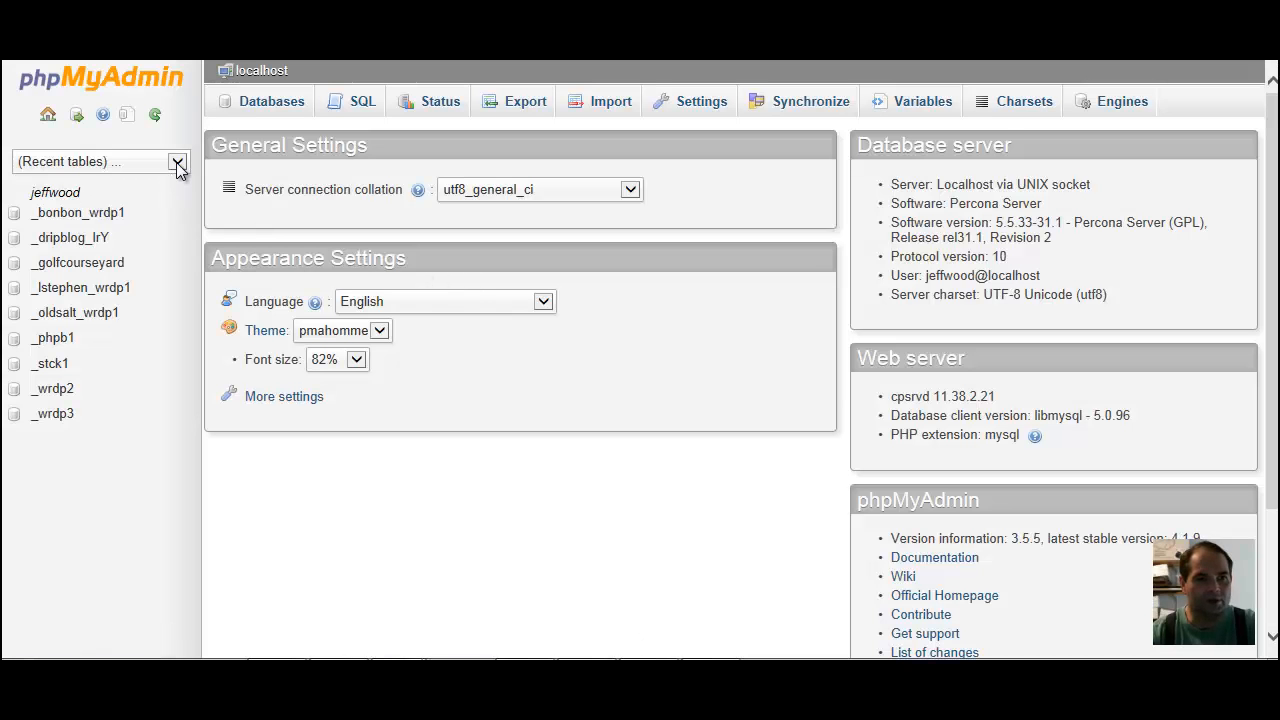
Open the golfcourseyard database from the phpMyAdmin database list
click(177, 163)
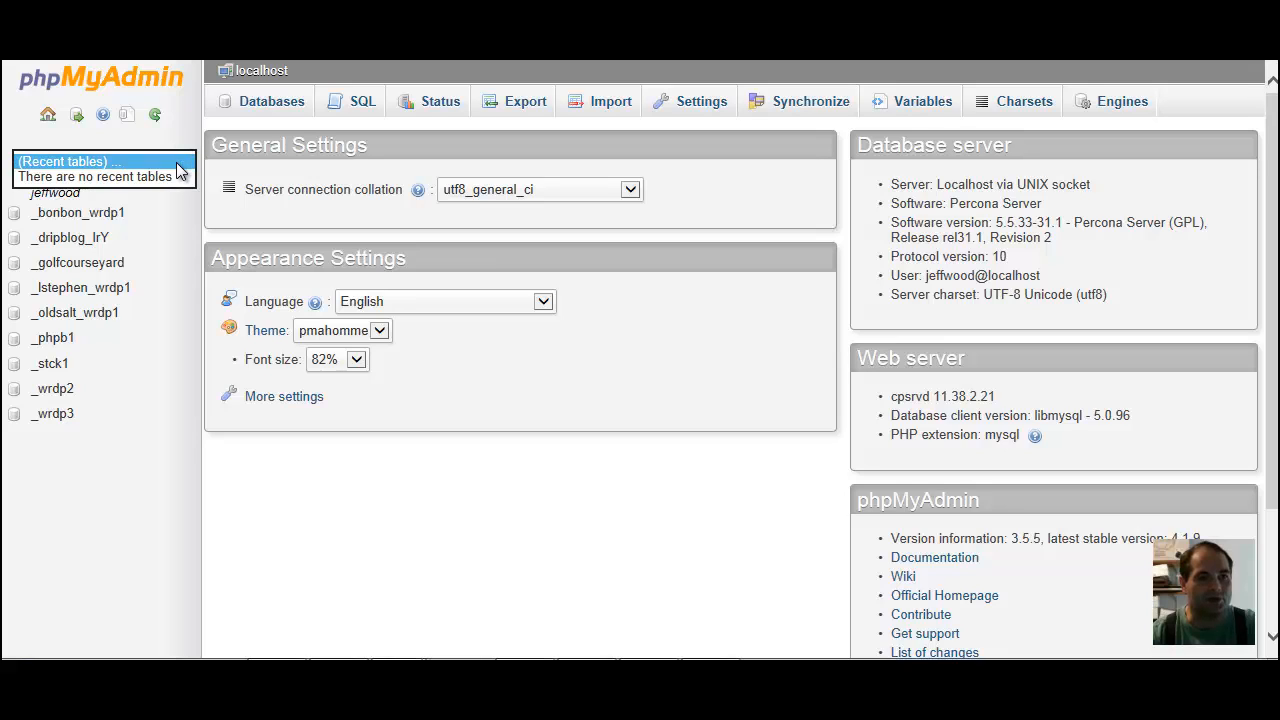
click(196, 131)
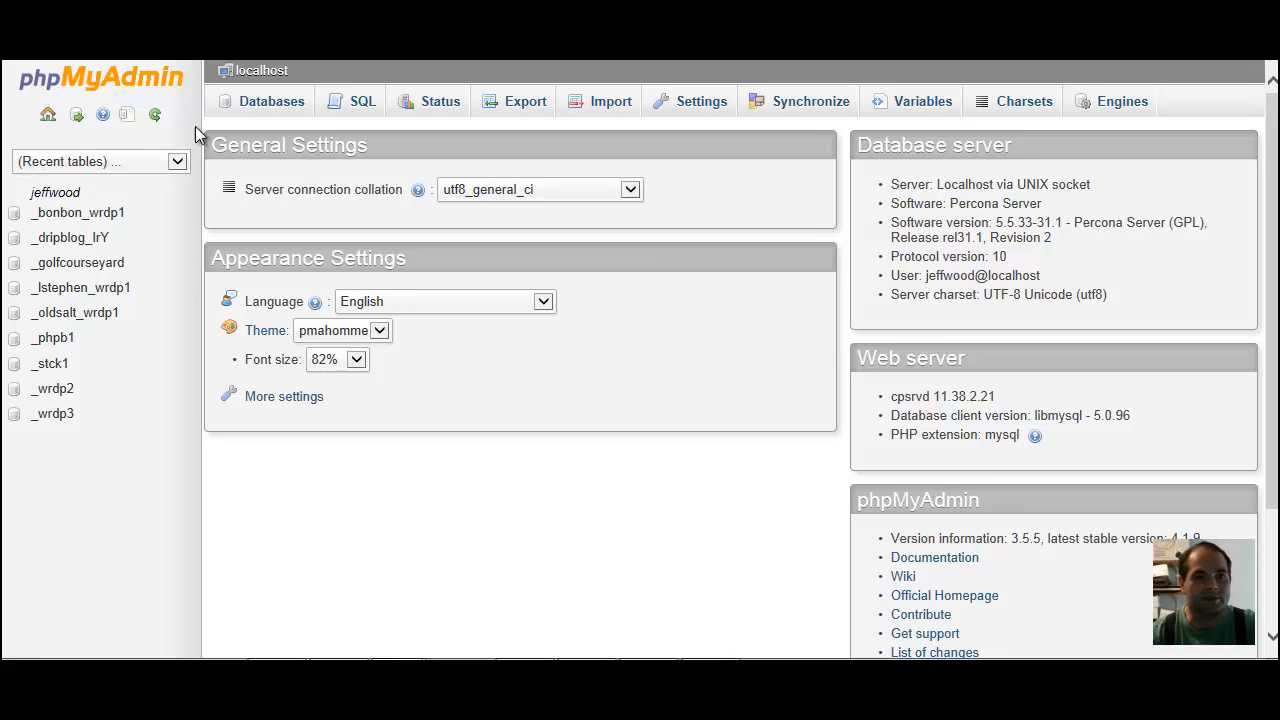
click(272, 102)
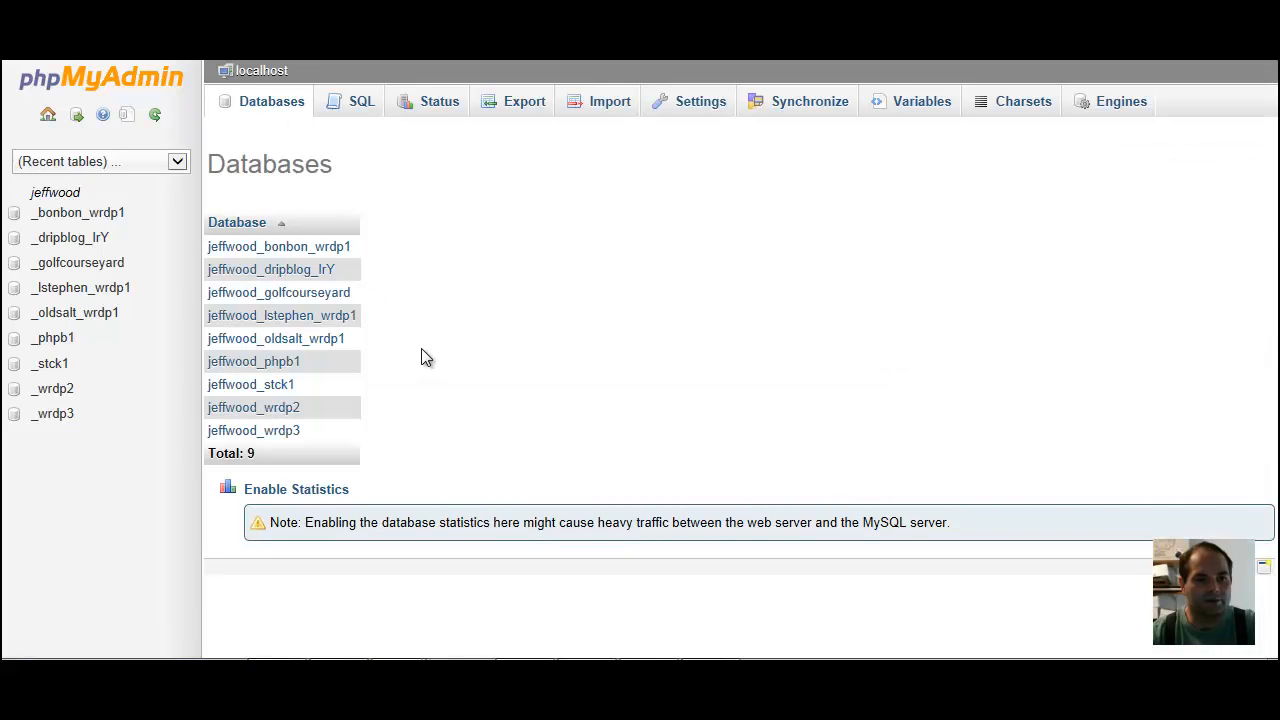
click(296, 297)
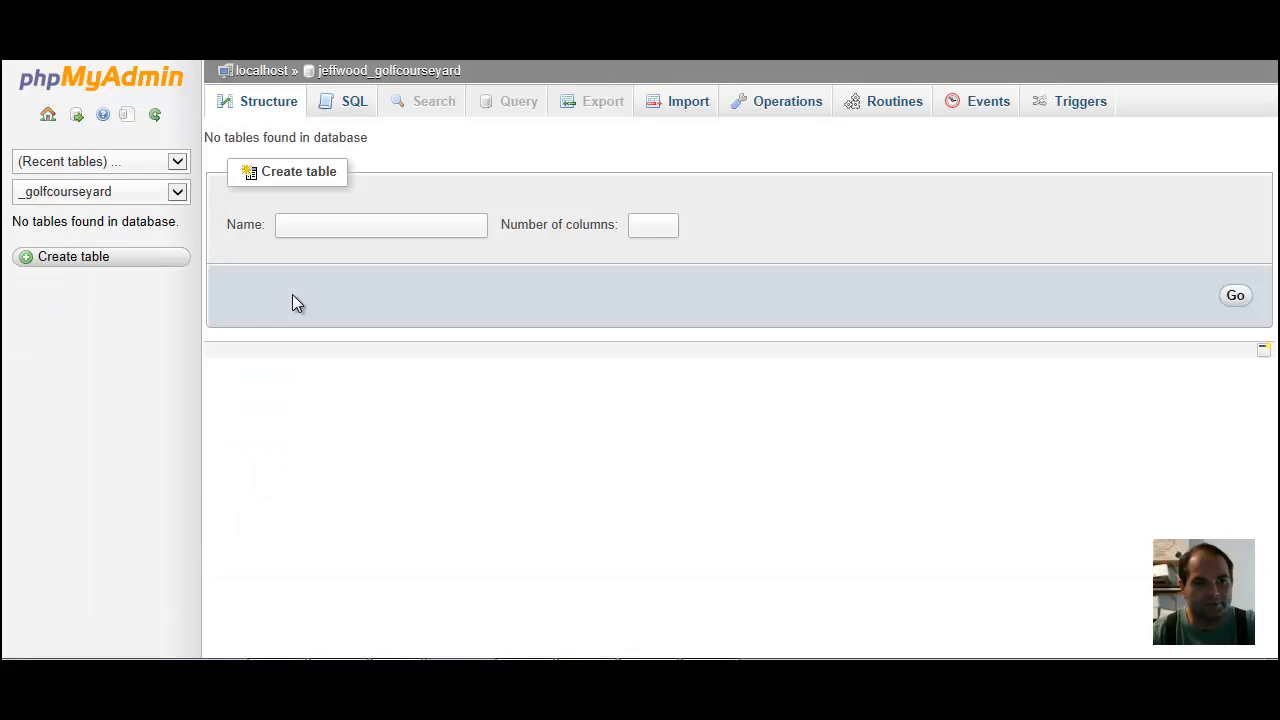
click(177, 193)
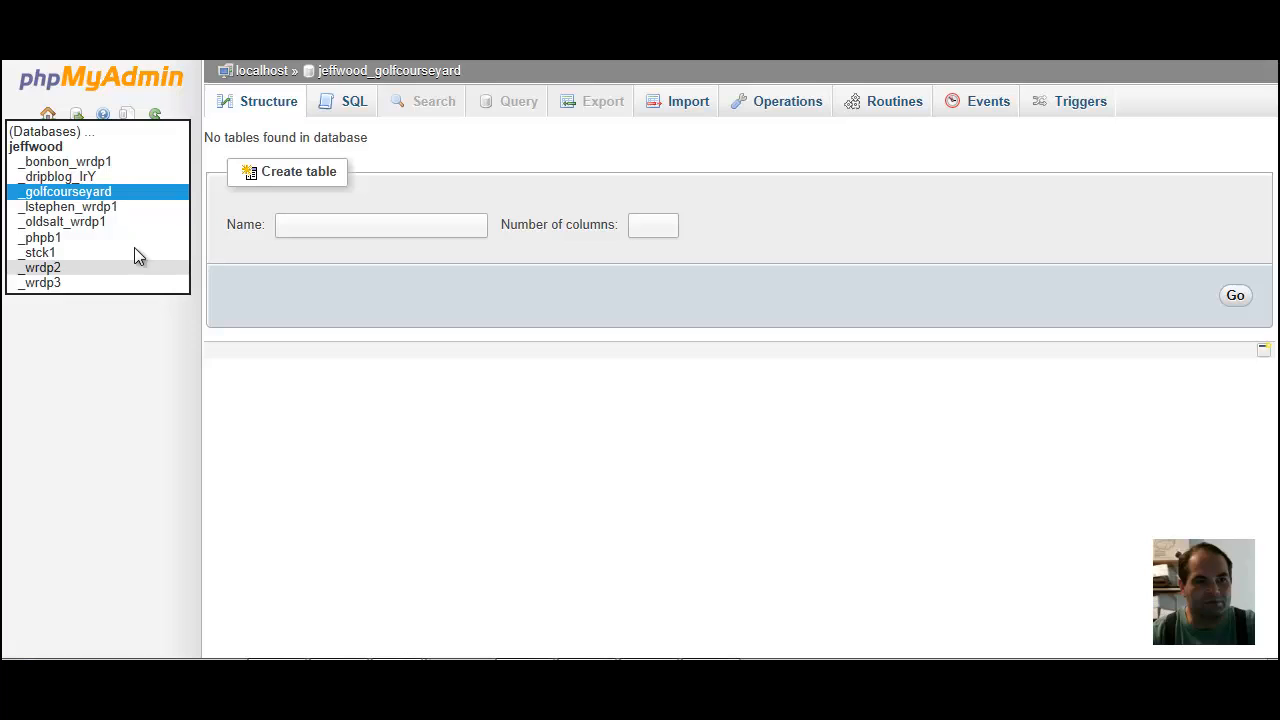
click(142, 192)
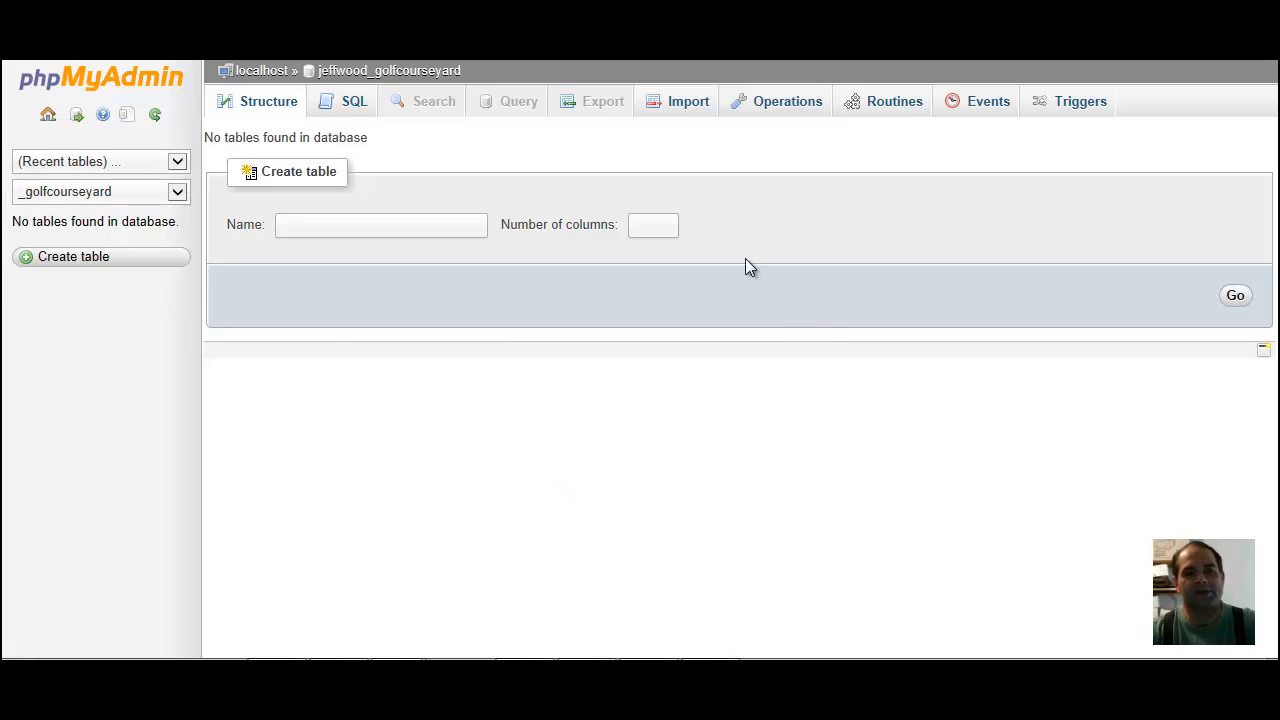
click(678, 106)
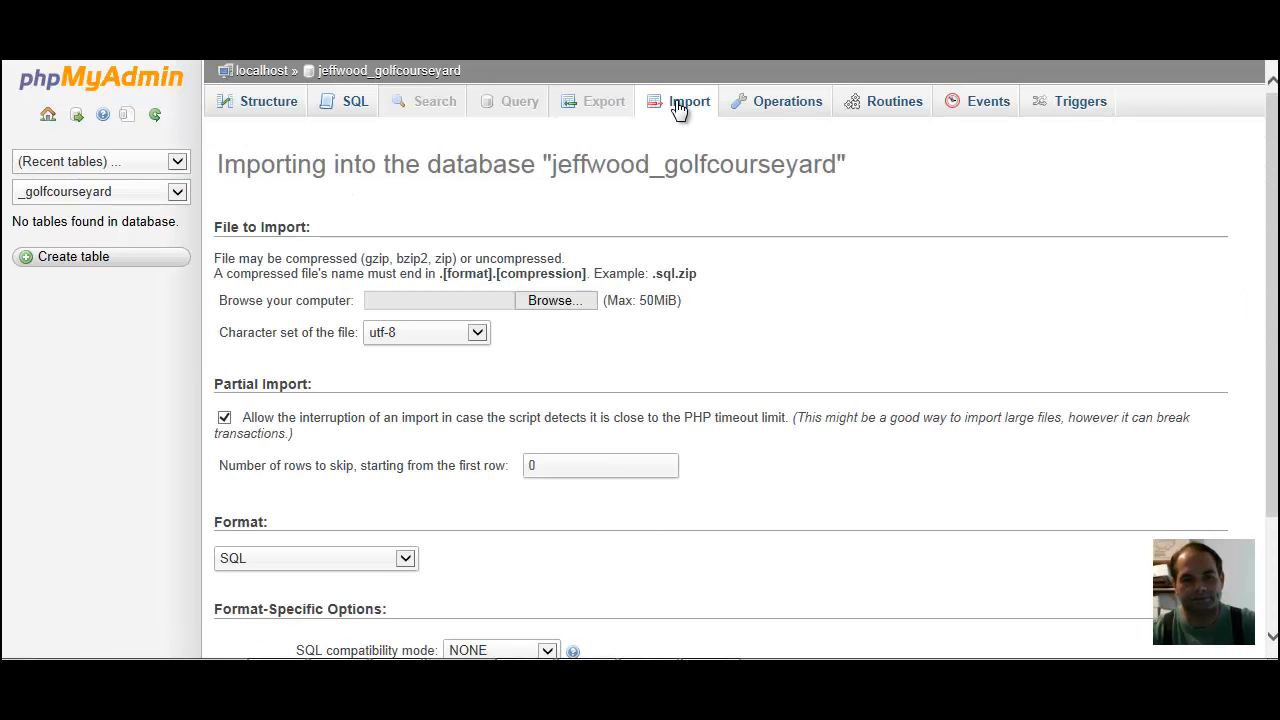
click(547, 304)
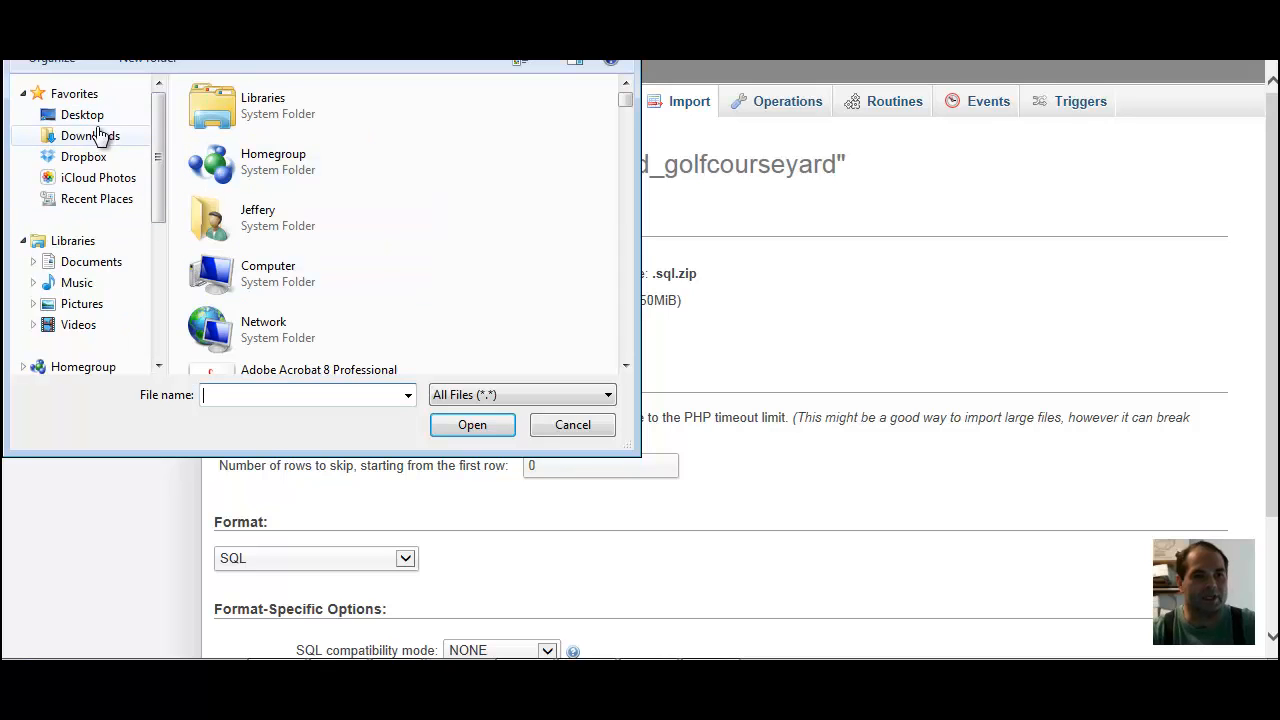
click(90, 135)
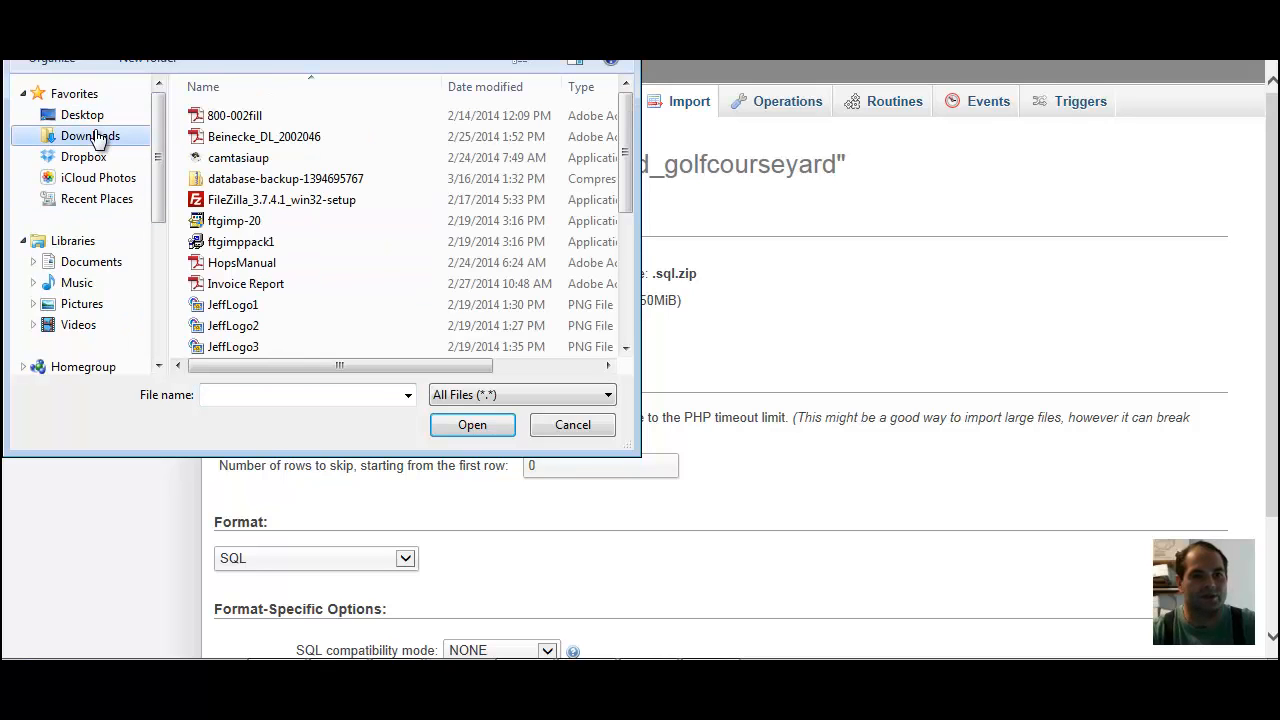
click(270, 181)
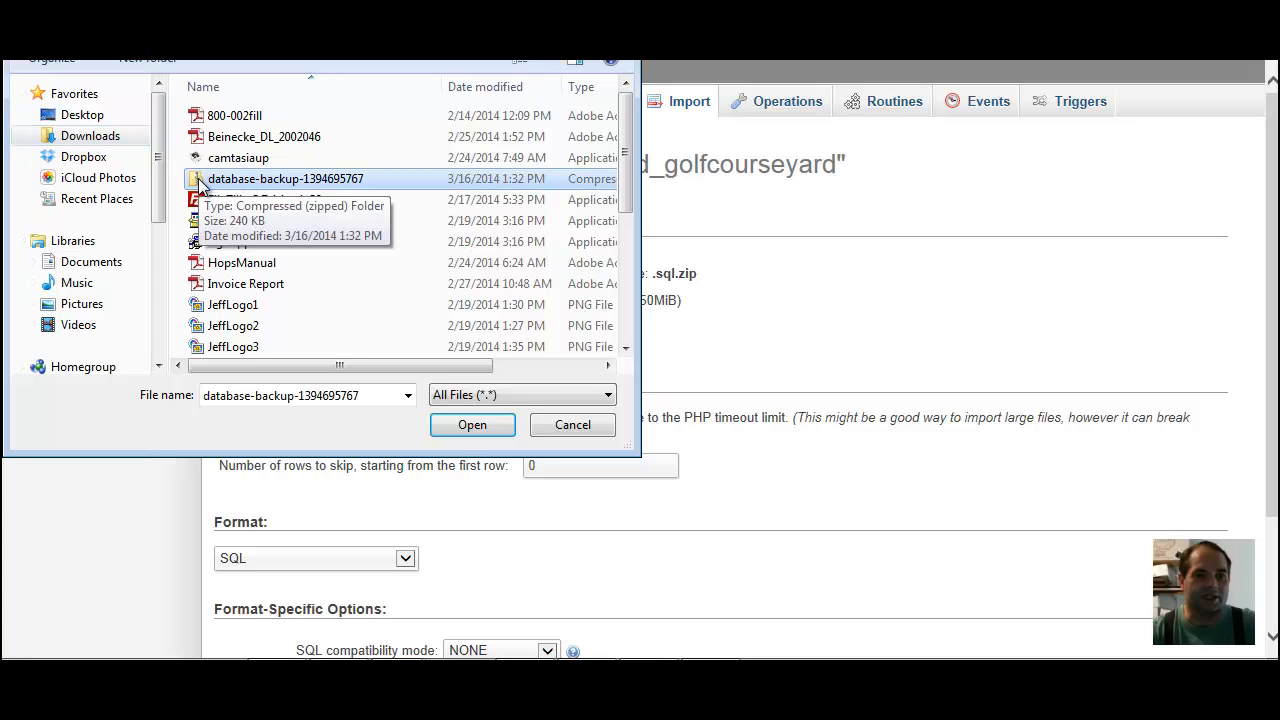
click(475, 426)
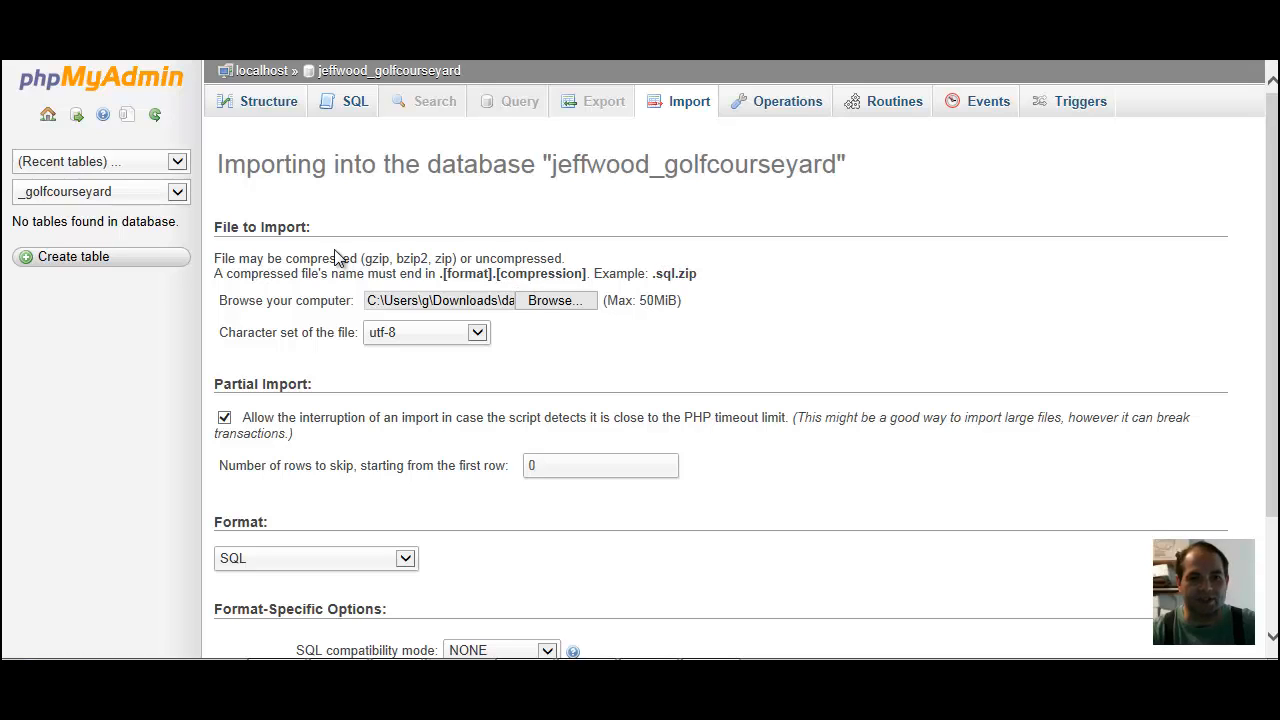
Check the note on accepted compressed file formats and run the import in SQL format with the default options
double_click(226, 258)
drag(238, 258, 564, 258)
click(792, 312)
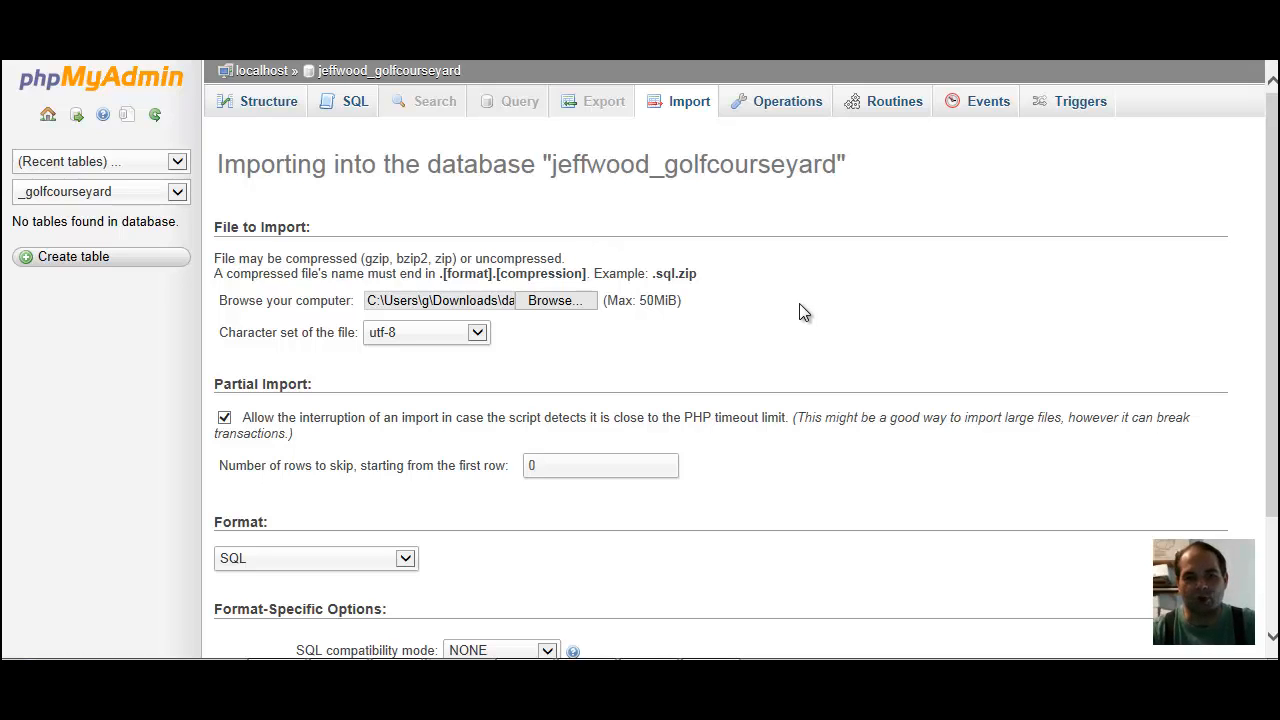
scroll(791, 334, down, 3)
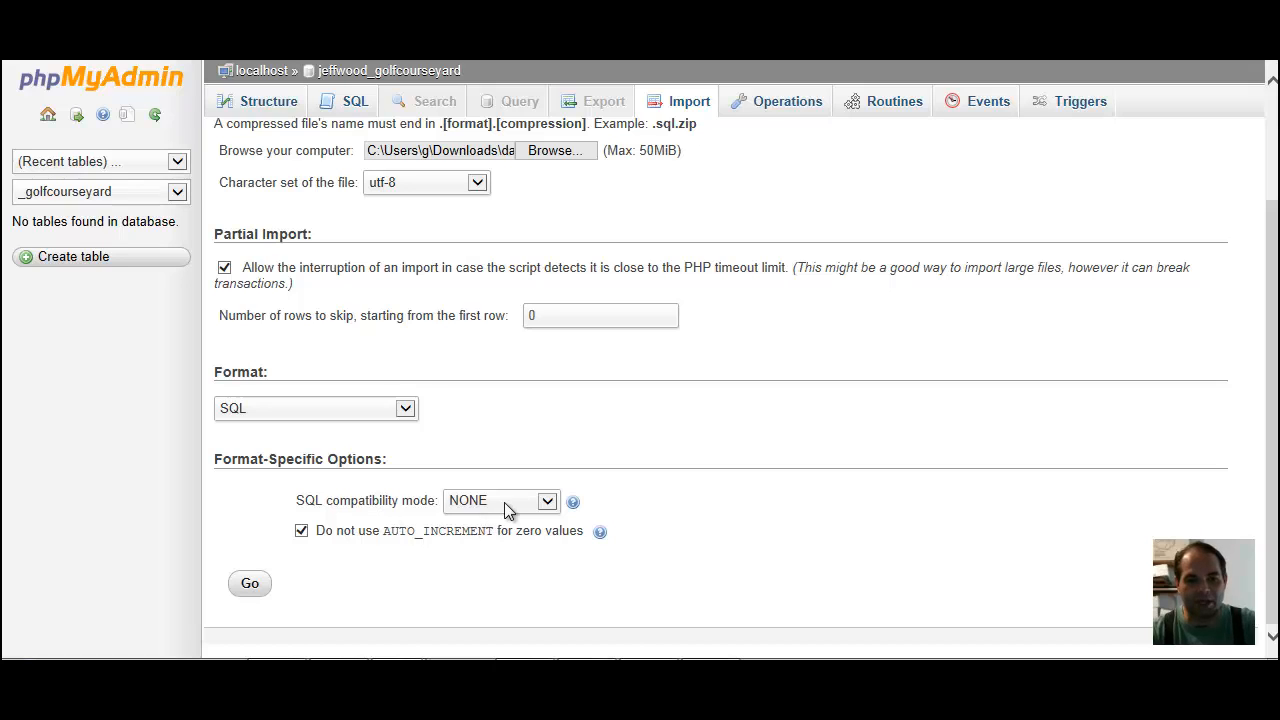
click(254, 585)
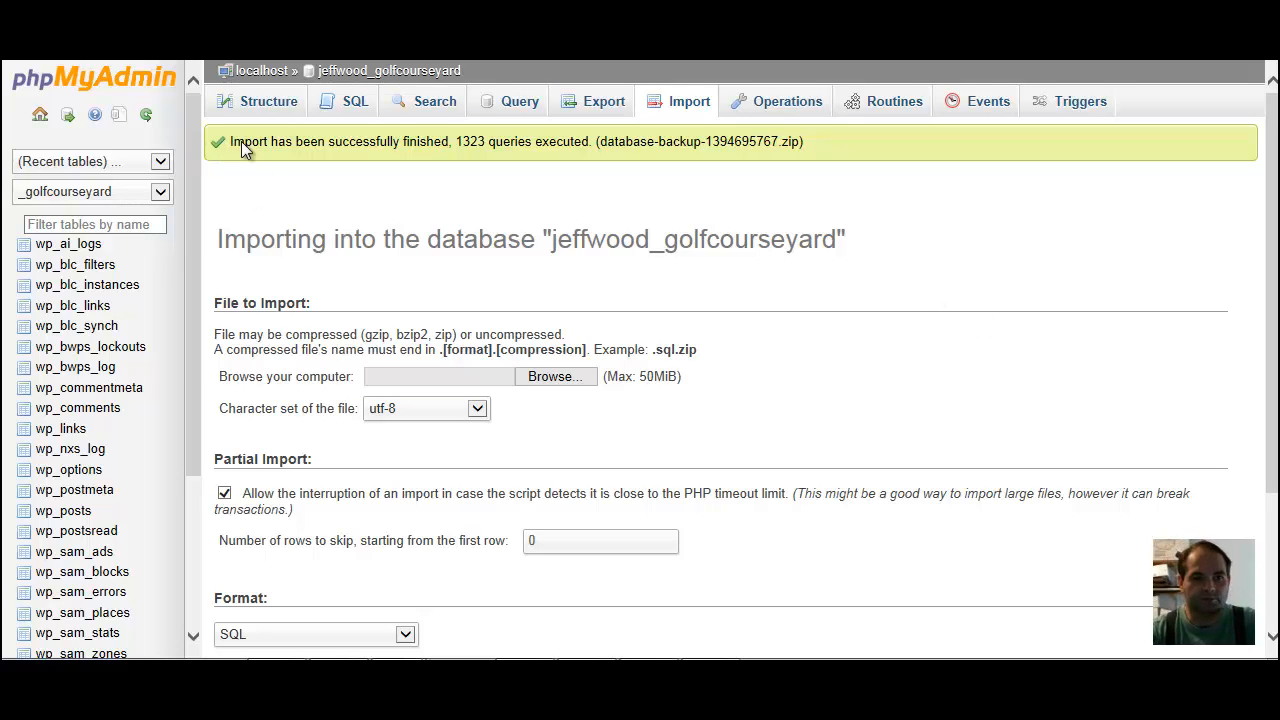
Examine the import result message and look over the import page for the golfcourseyard database
drag(241, 148, 613, 160)
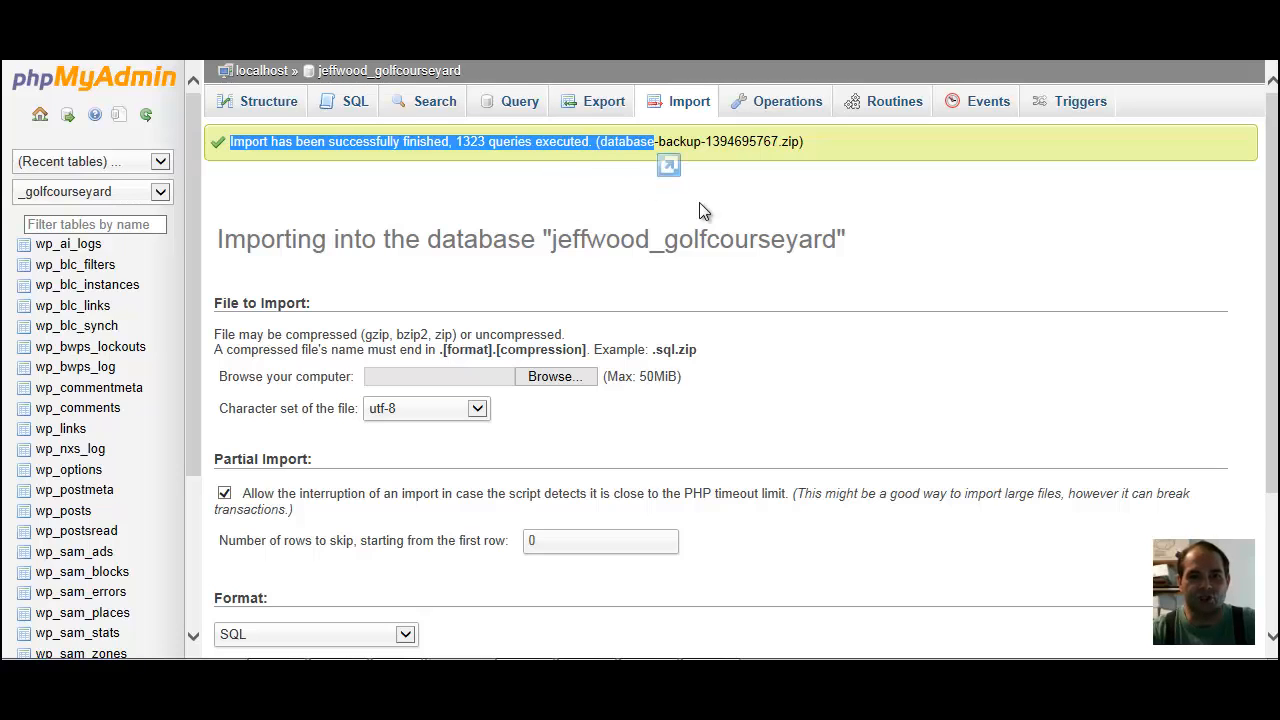
scroll(700, 207, down, 3)
scroll(700, 207, up, 3)
scroll(516, 293, down, 2)
scroll(426, 275, up, 1)
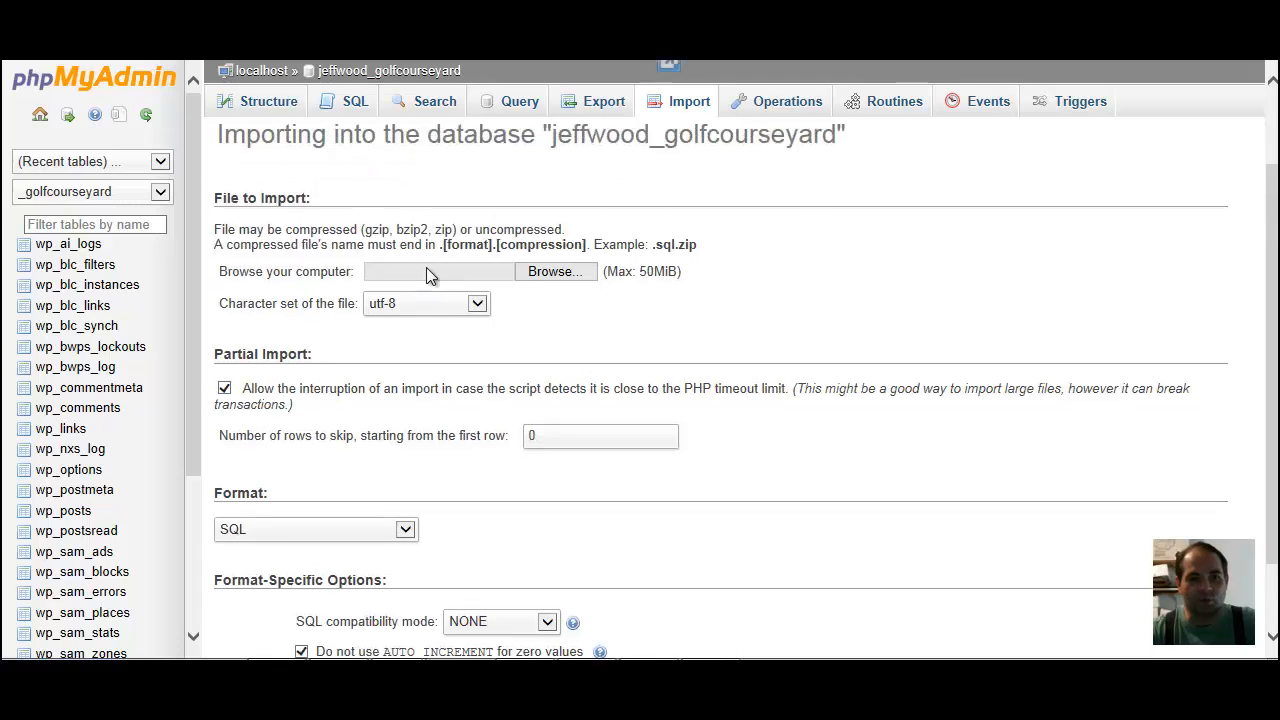
scroll(426, 275, up, 1)
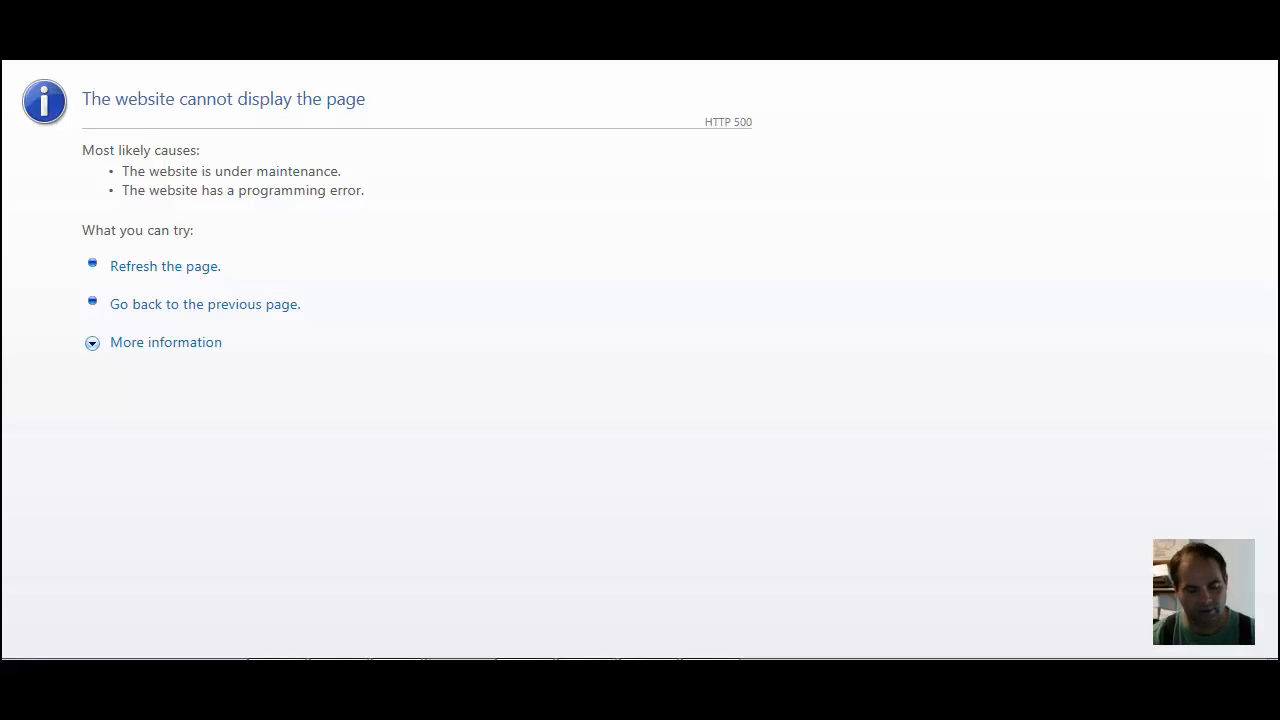
Open golfcourseyard.com in the browser to check the site after the database import
text(gol)
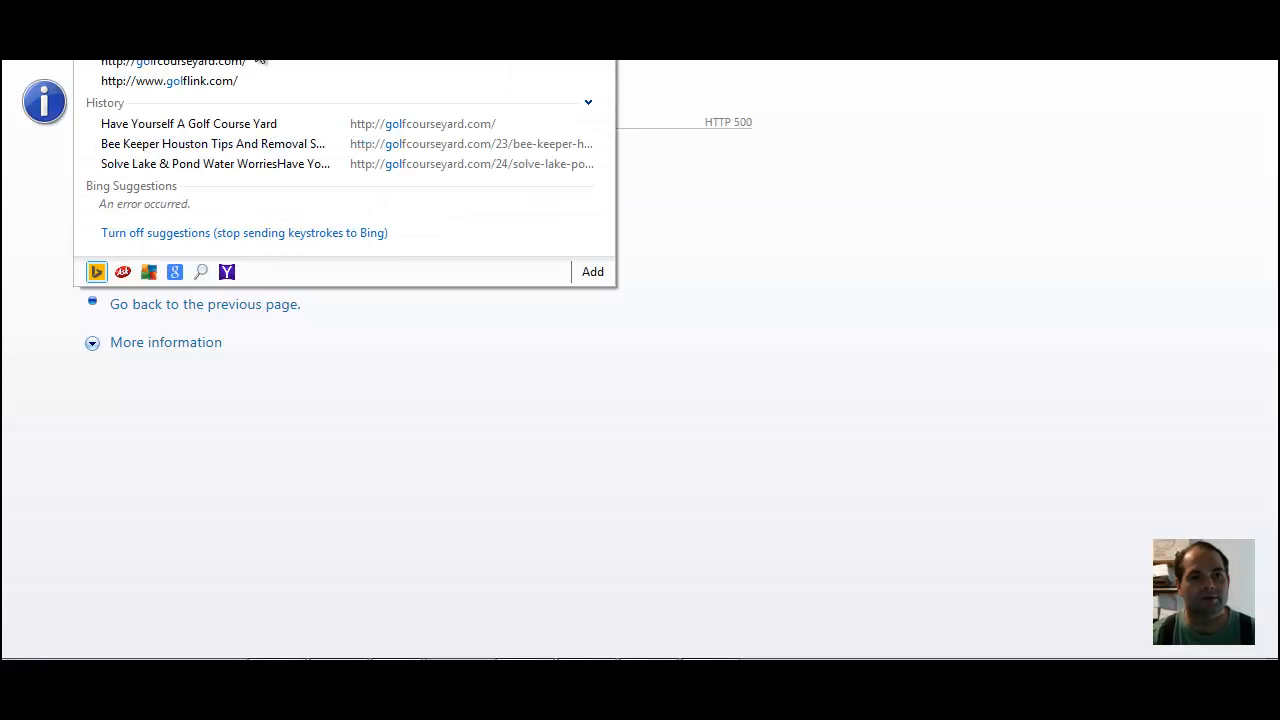
click(258, 58)
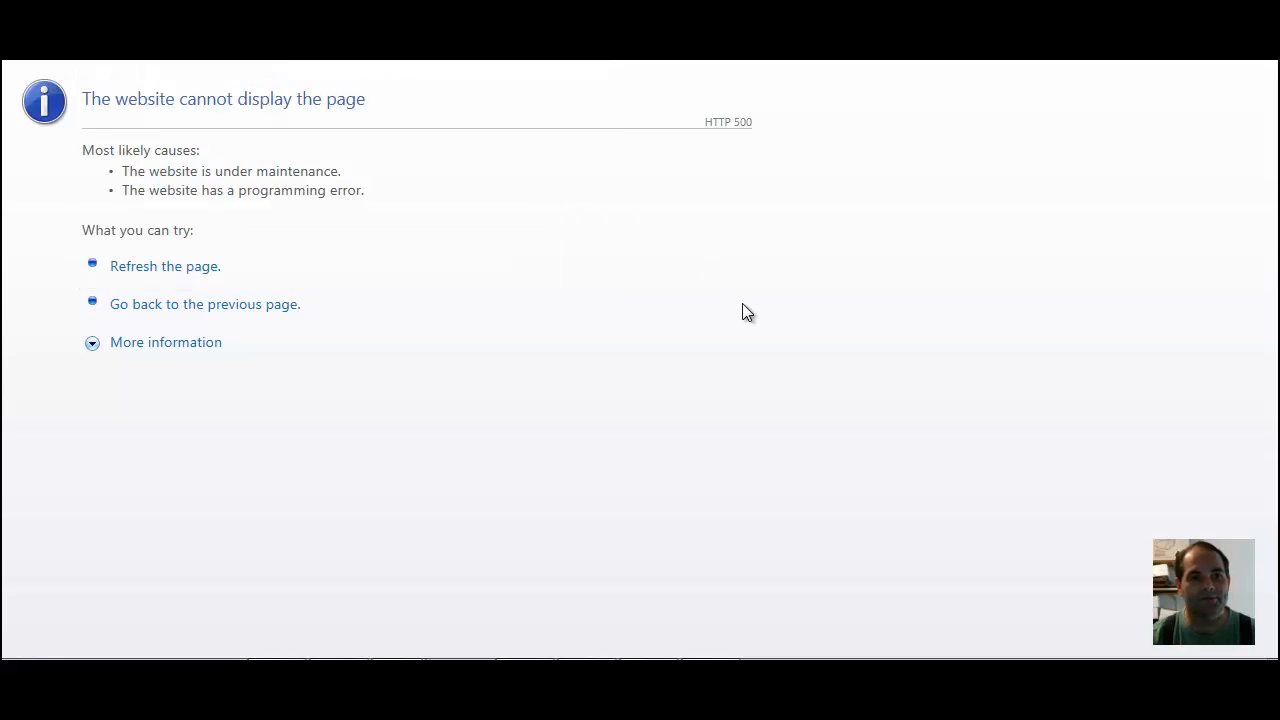